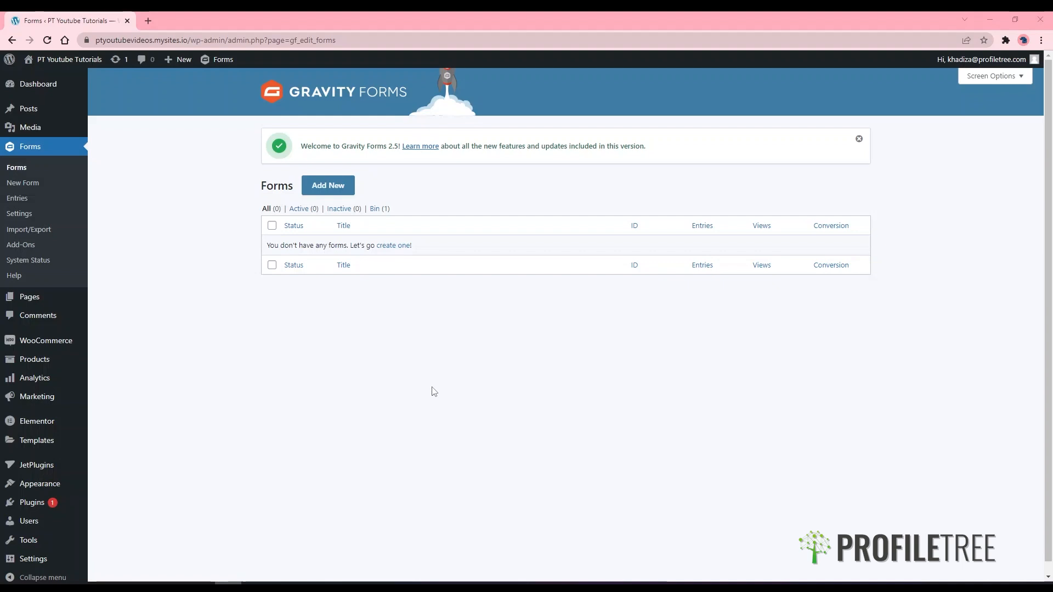
# Create a new form titled Contact Us without a description.
pyautogui.click(334, 185)
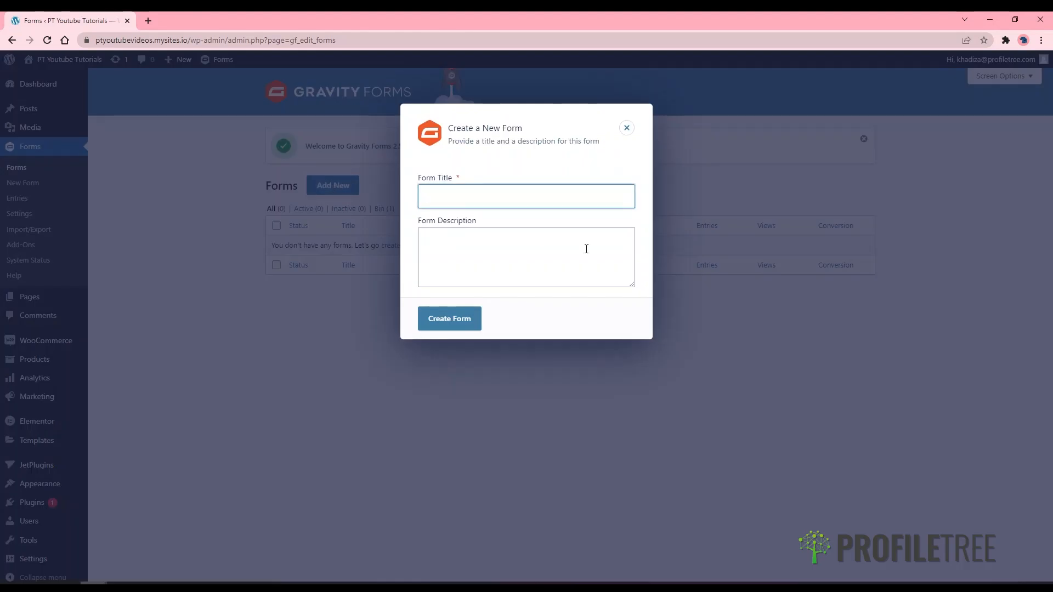
pyautogui.write('Contact Us')
pyautogui.click(488, 245)
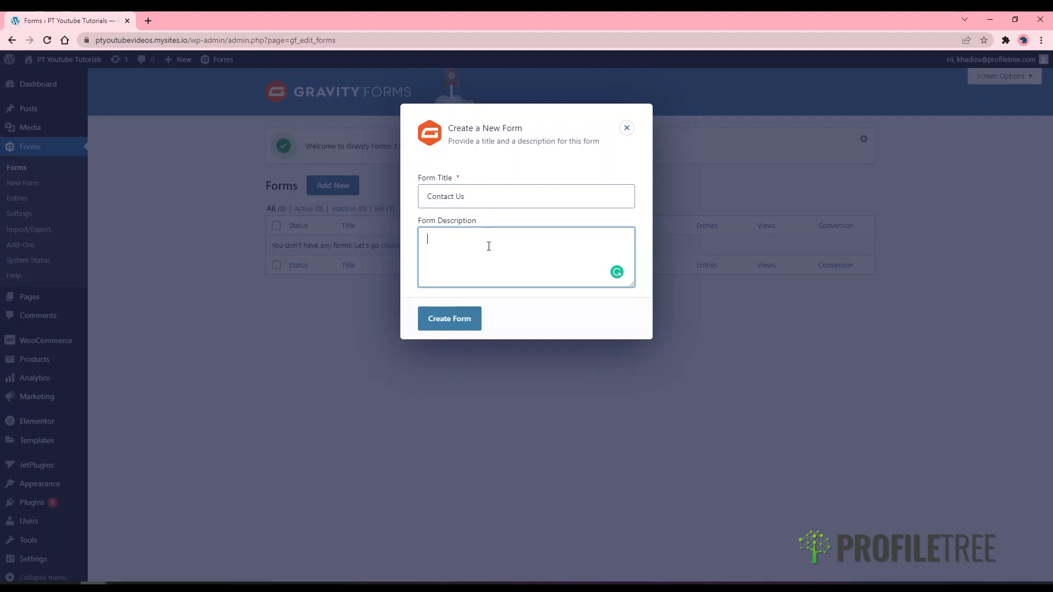
pyautogui.click(470, 315)
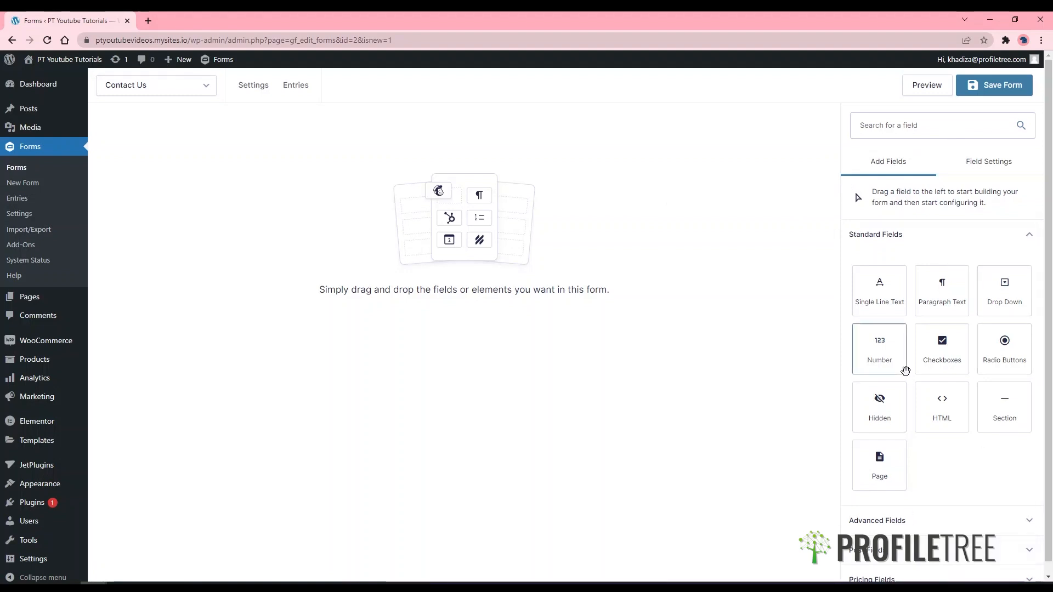
# Examine the fields offered in the Standard, Advanced, Post and Pricing groups, and check the field settings area.
pyautogui.scroll(-1, 911, 383)
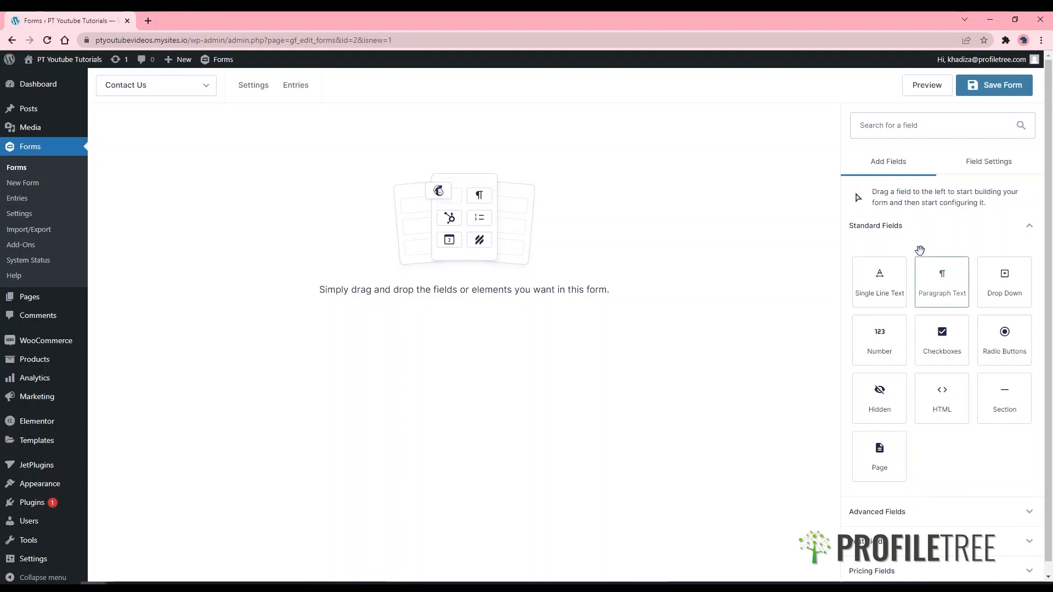
pyautogui.click(935, 229)
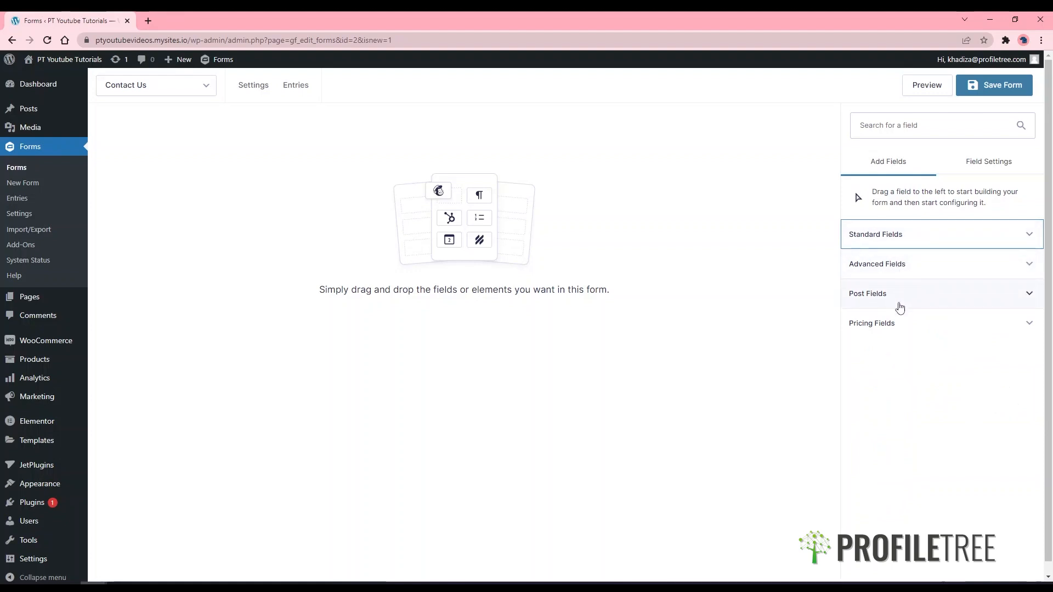
pyautogui.click(897, 244)
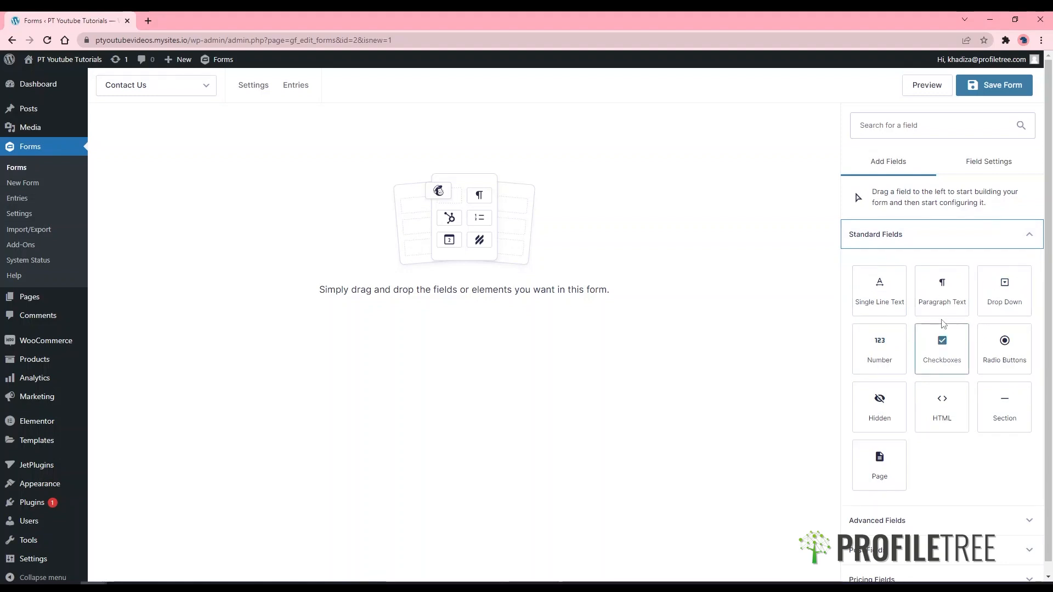
pyautogui.click(893, 241)
pyautogui.click(893, 264)
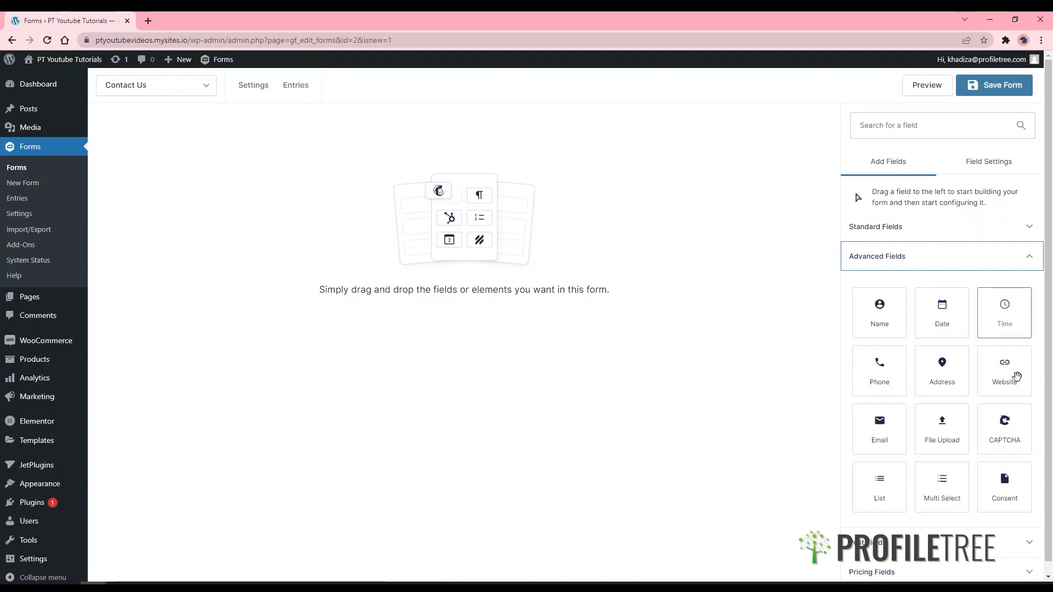
pyautogui.click(888, 262)
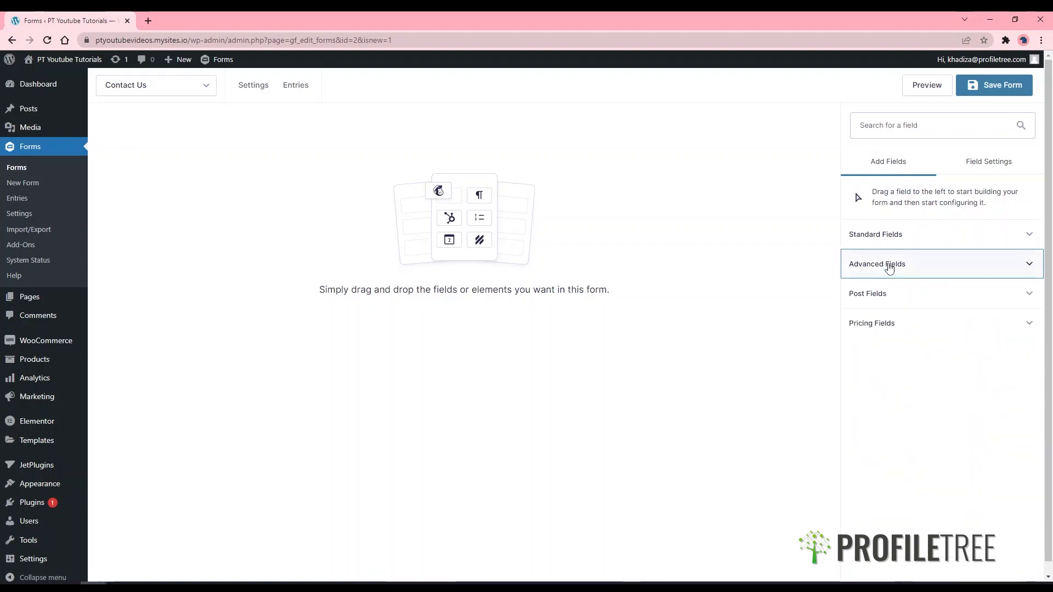
pyautogui.click(876, 296)
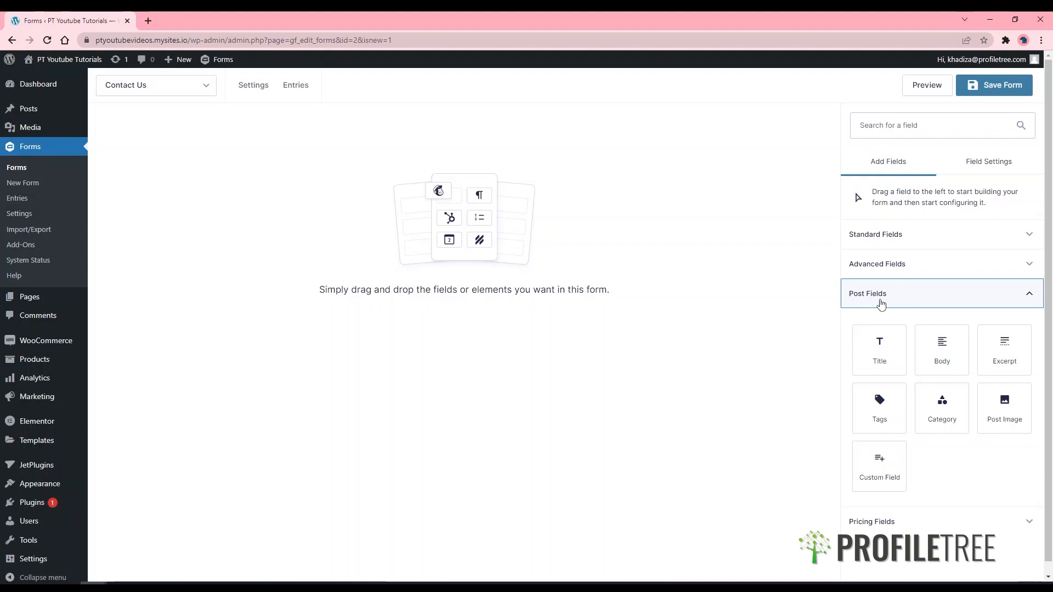
pyautogui.click(880, 302)
pyautogui.click(880, 323)
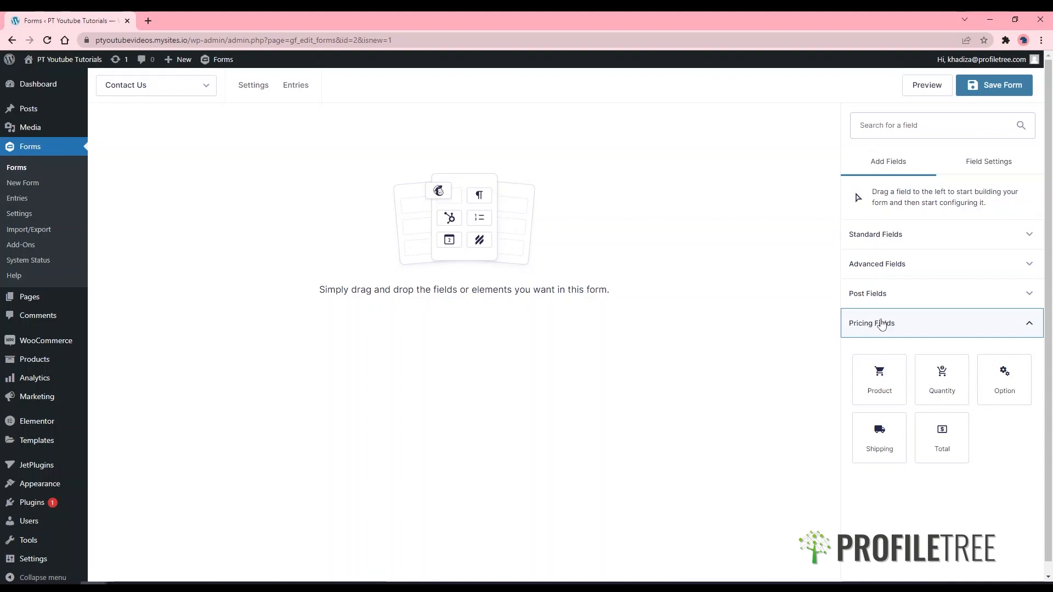
pyautogui.click(103, 99)
pyautogui.click(245, 208)
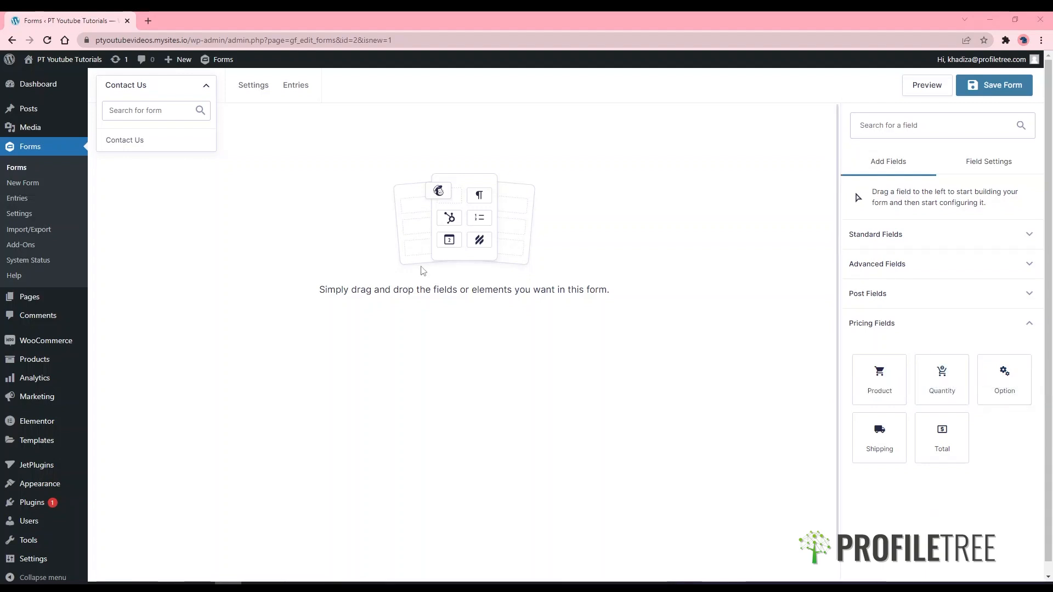
pyautogui.click(884, 327)
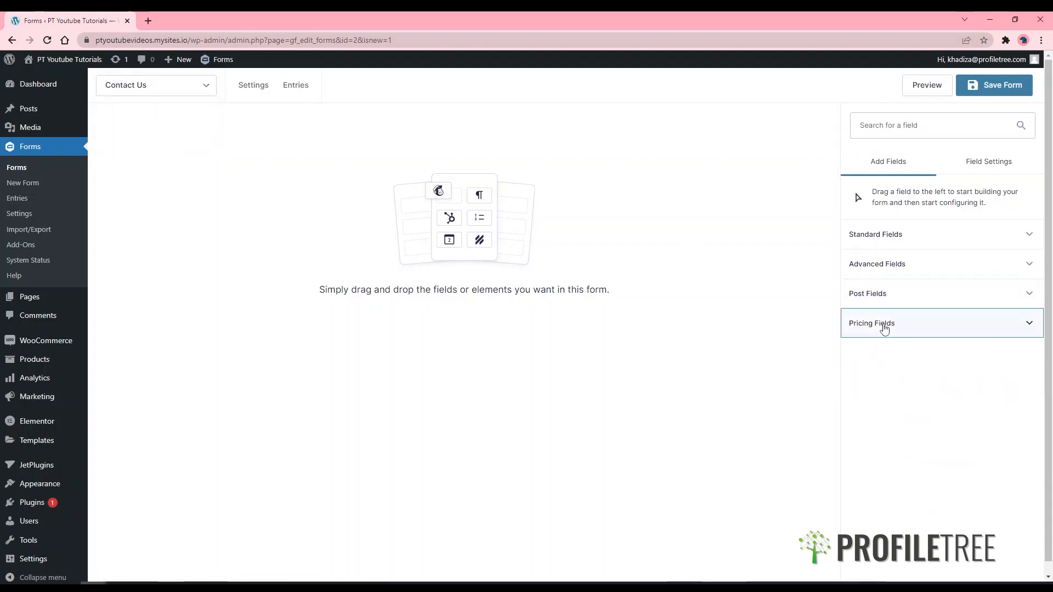
pyautogui.click(983, 164)
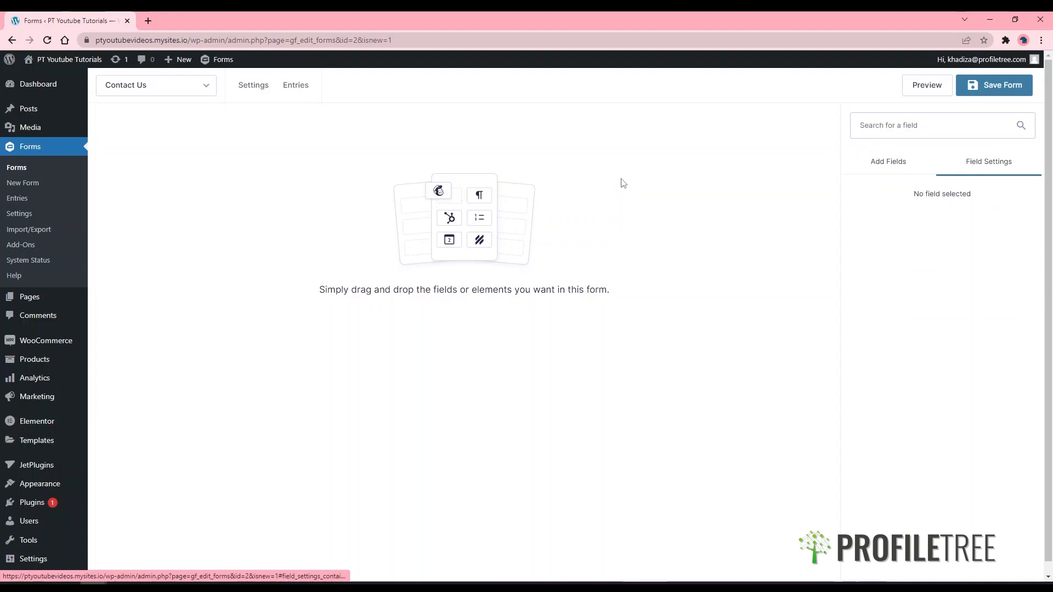
# Add a Single Line Text field from the standard fields to the empty form.
pyautogui.click(882, 178)
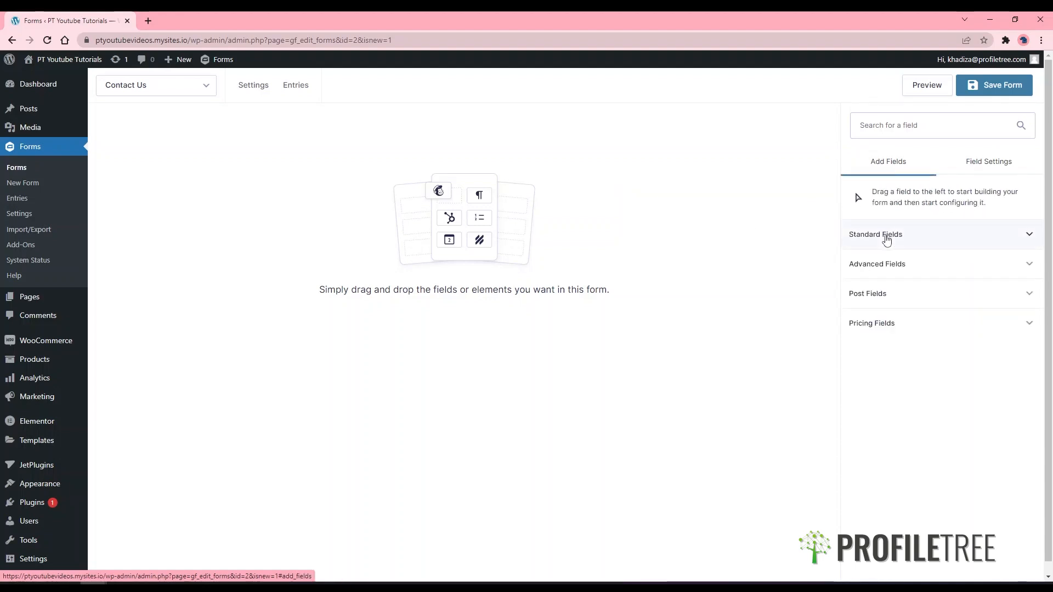
pyautogui.click(887, 240)
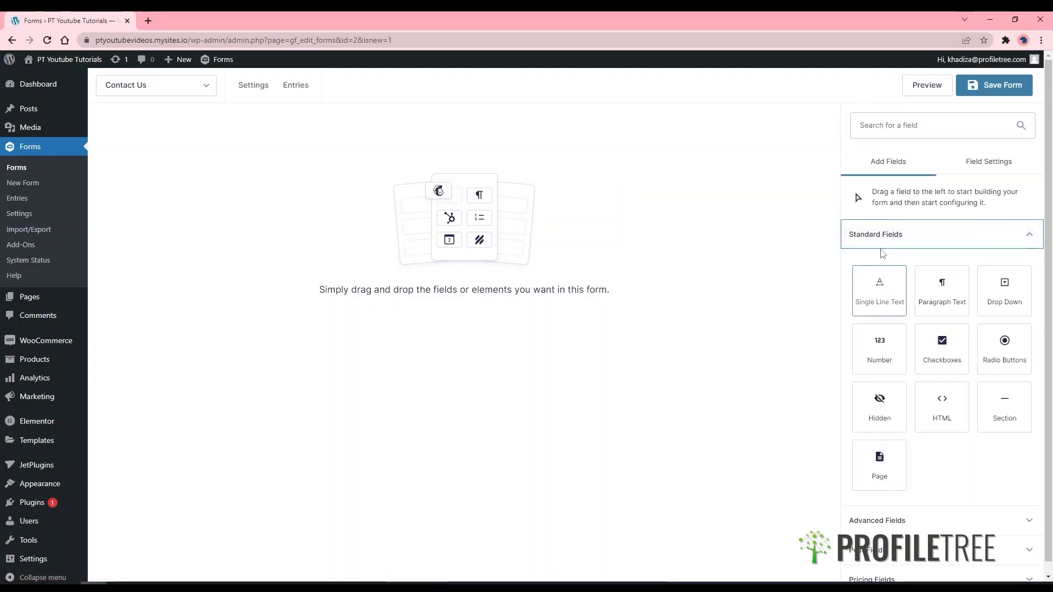
pyautogui.moveTo(882, 289); pyautogui.dragTo(484, 209)
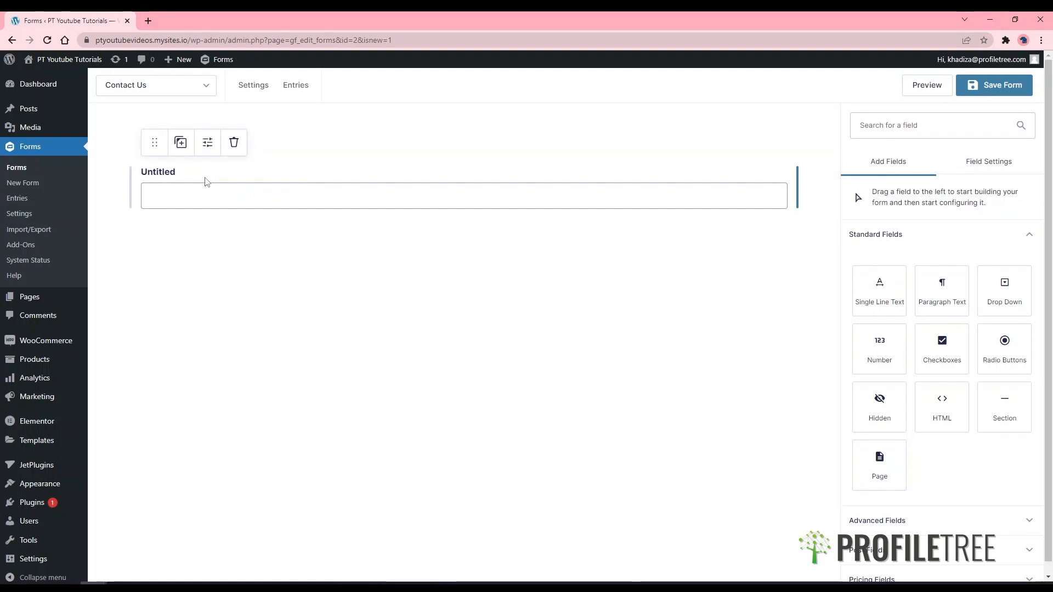
# Set the Single Line Text field's label to Name in its general settings.
pyautogui.click(206, 144)
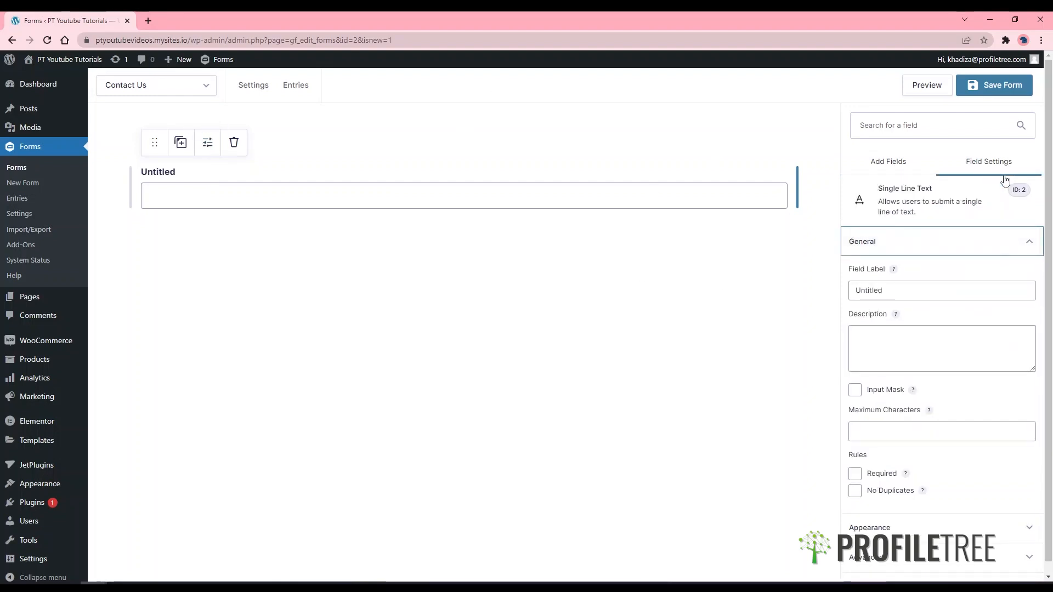
pyautogui.click(965, 241)
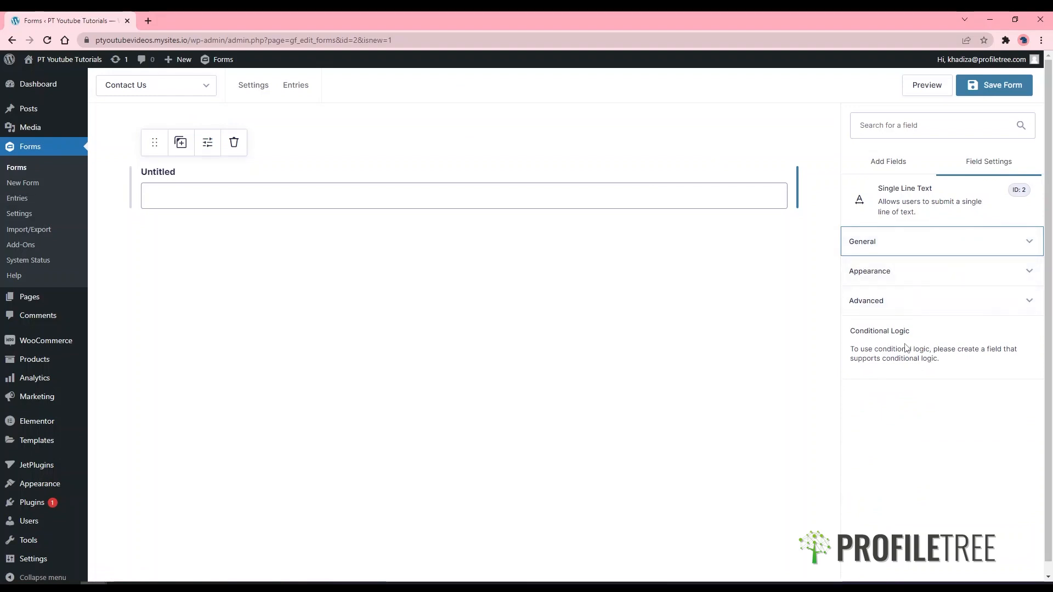
pyautogui.click(890, 246)
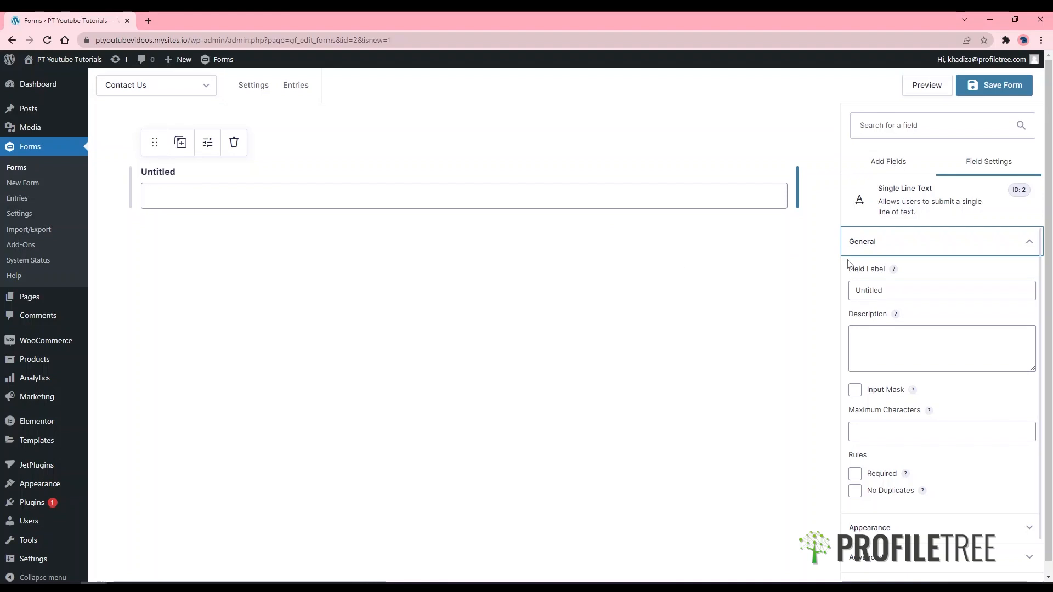
pyautogui.doubleClick(877, 291)
pyautogui.write('Name:')
pyautogui.press('BackSpace')
pyautogui.press('BackSpace')
pyautogui.press('BackSpace')
pyautogui.press('BackSpace')
pyautogui.write('ame')
pyautogui.click(877, 290)
# Give the Name field the description "Field for description".
pyautogui.click(875, 352)
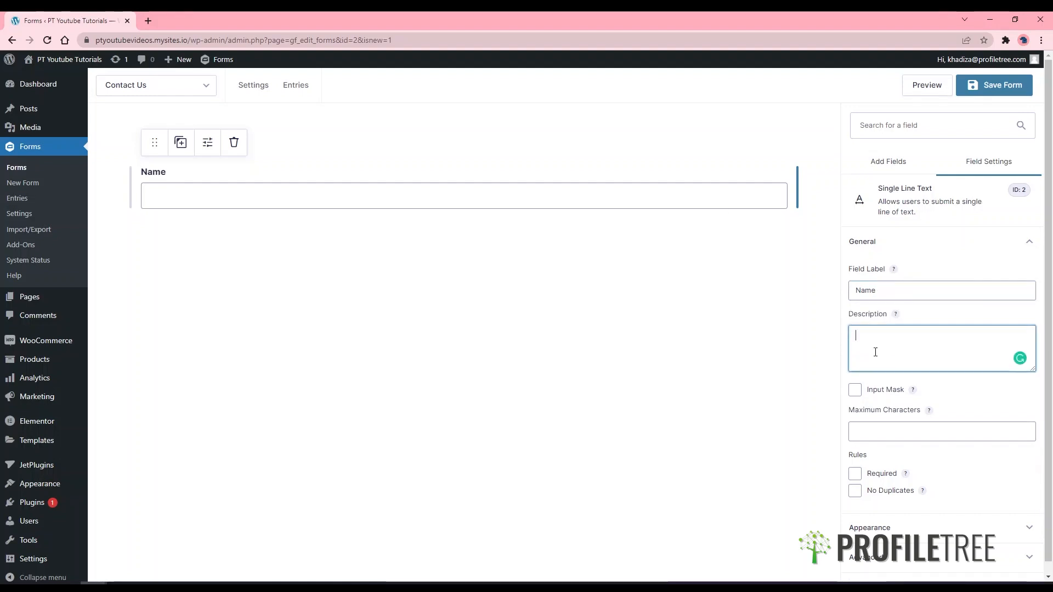
pyautogui.write('Field for')
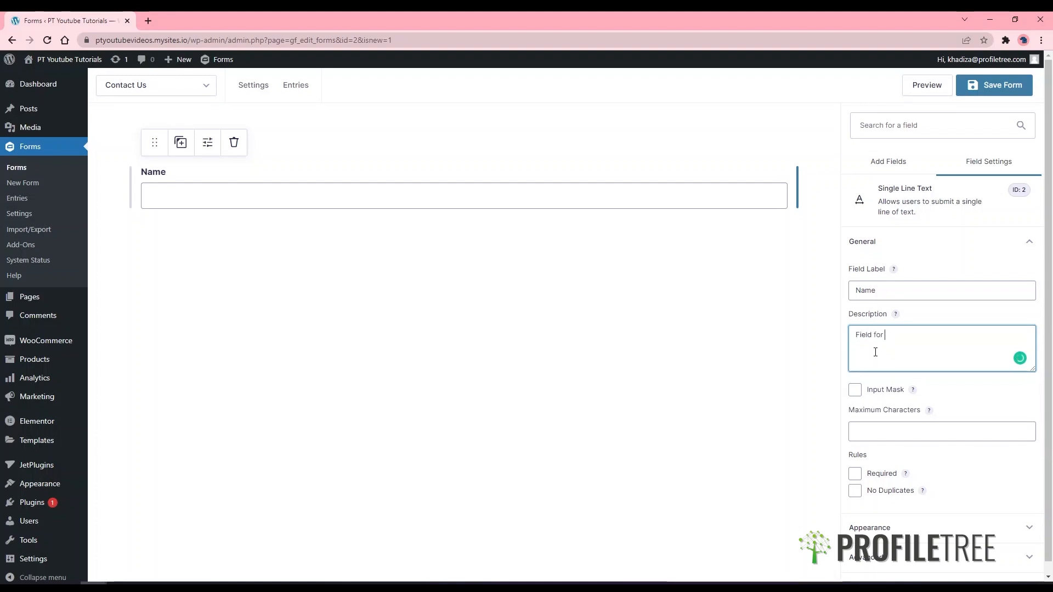
pyautogui.write('description')
pyautogui.scroll(-1, 884, 433)
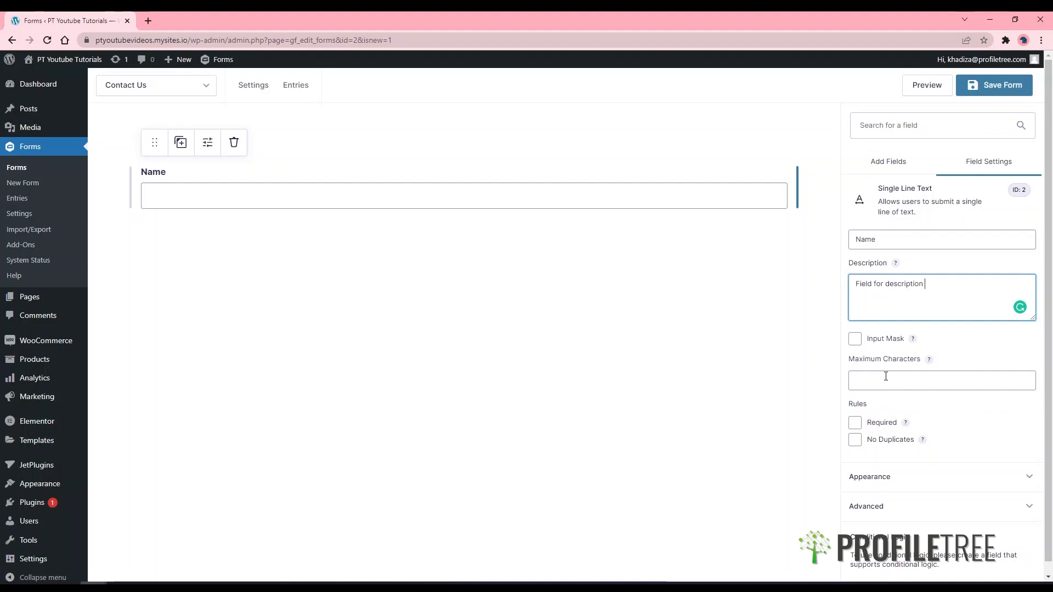
pyautogui.click(896, 163)
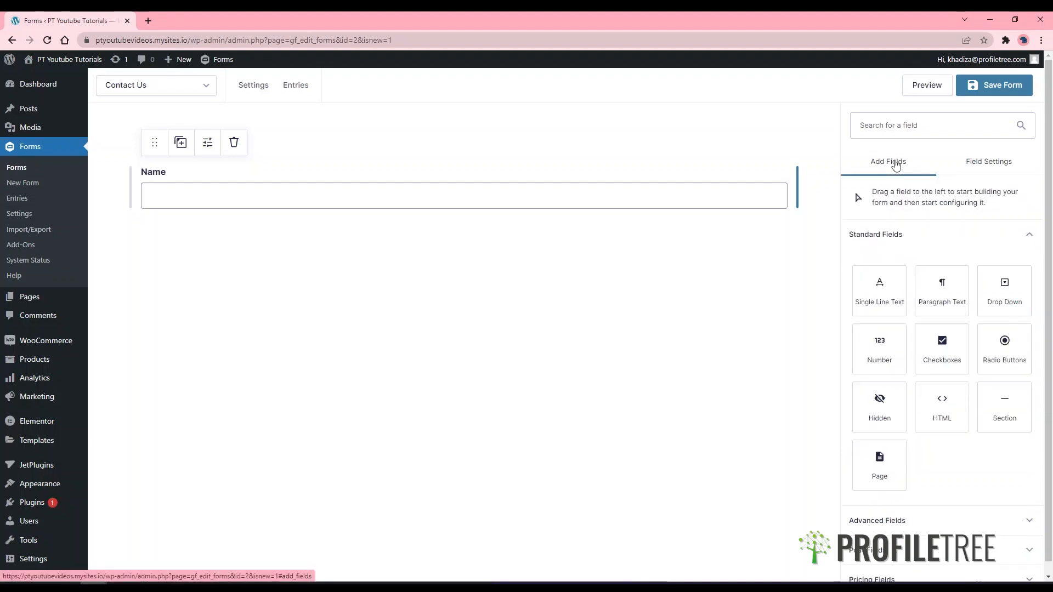
pyautogui.click(982, 162)
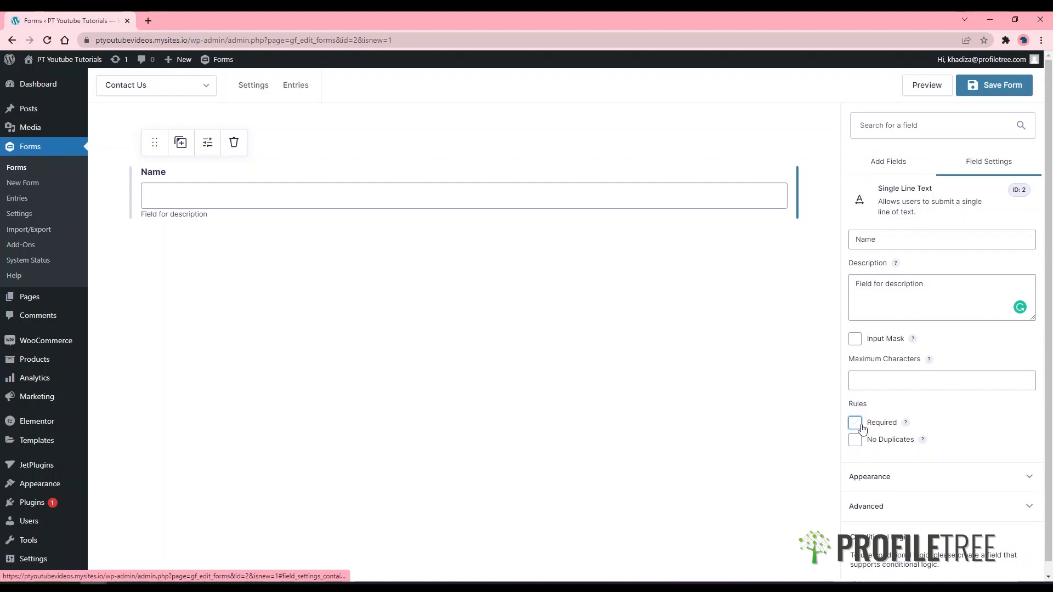
# Make the Name field required, leaving duplicates allowed, and give it a sample first name as placeholder.
pyautogui.click(863, 428)
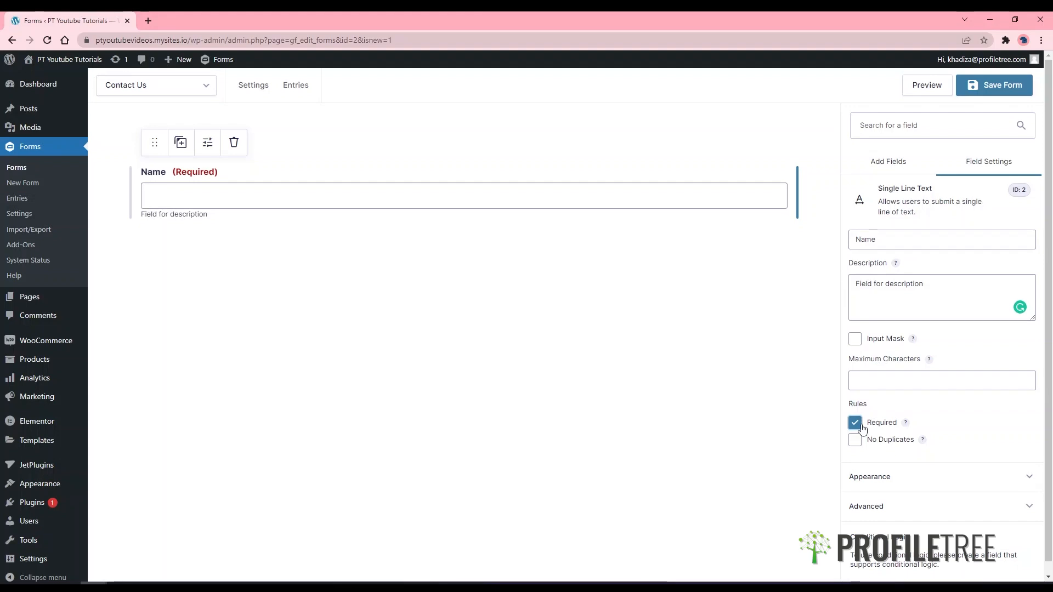
pyautogui.click(855, 443)
pyautogui.click(873, 445)
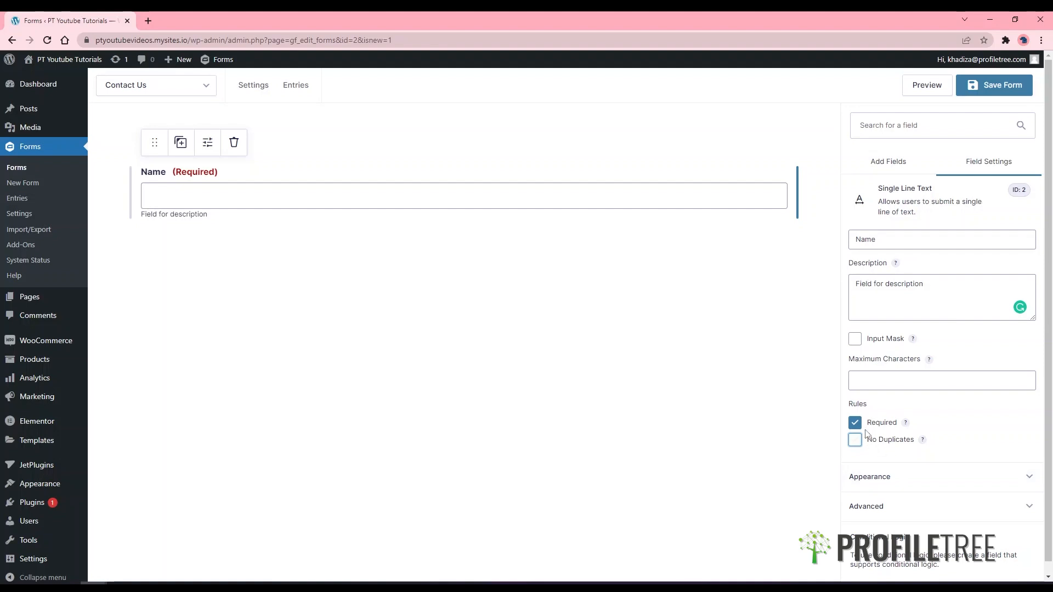
pyautogui.click(912, 485)
pyautogui.click(933, 324)
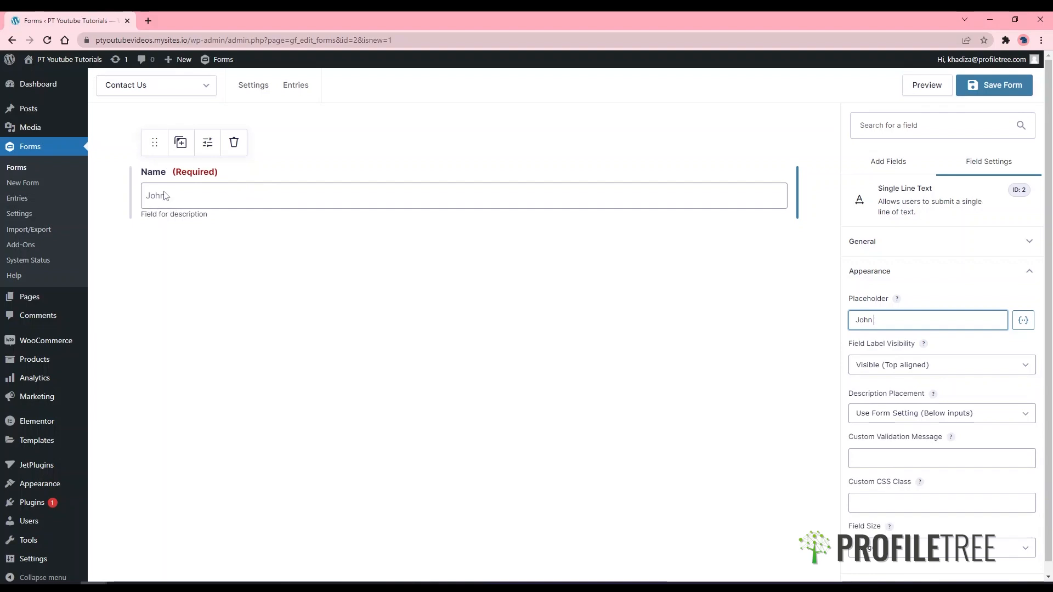
# Try hiding the Name field's label, and restore its visibility to Visible (Top aligned).
pyautogui.click(934, 364)
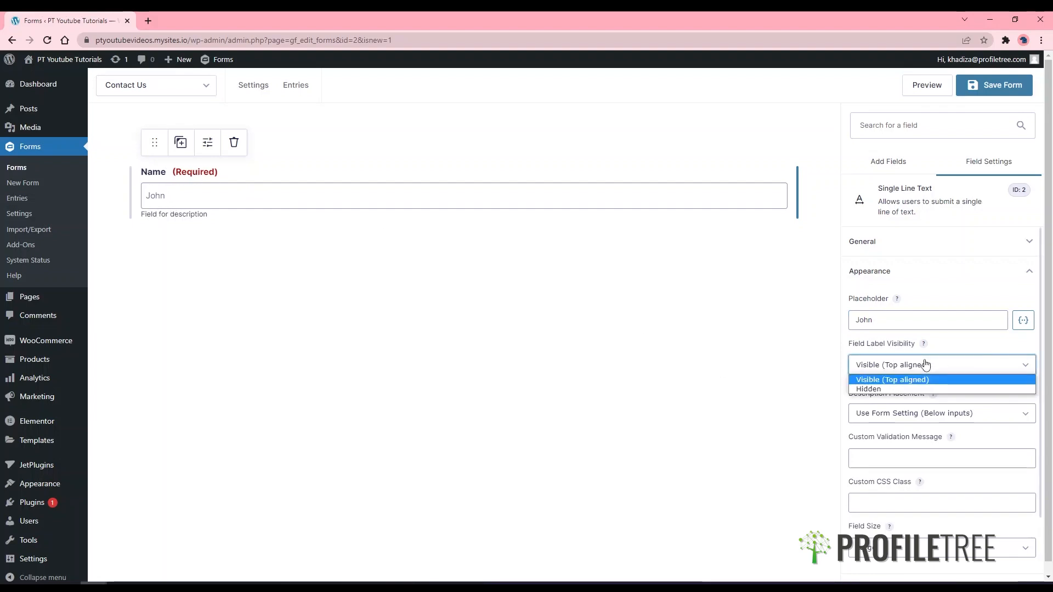
pyautogui.click(877, 387)
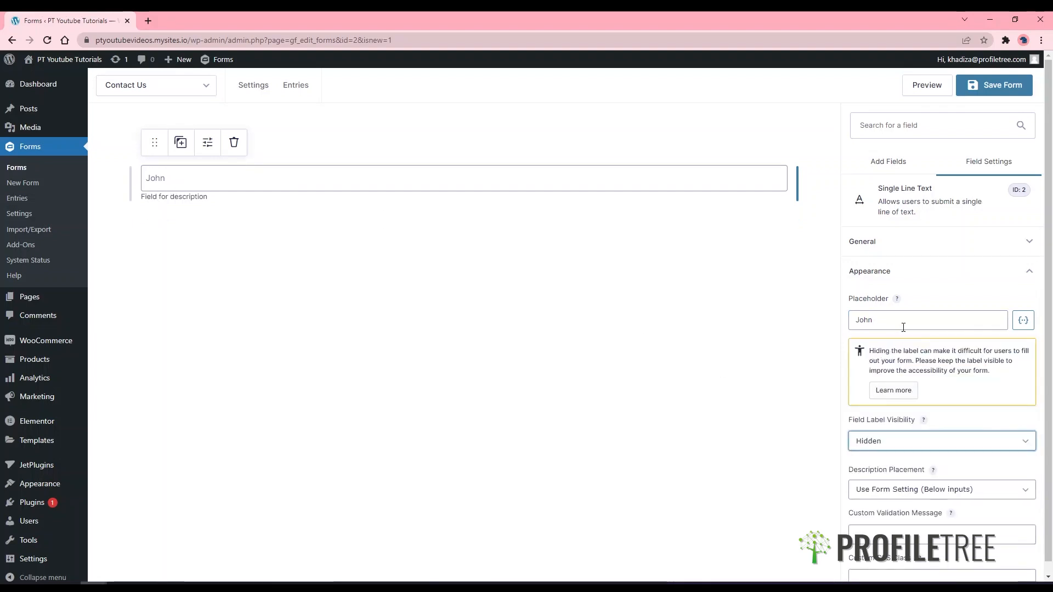
pyautogui.click(864, 443)
pyautogui.click(878, 455)
pyautogui.click(878, 455)
pyautogui.click(877, 457)
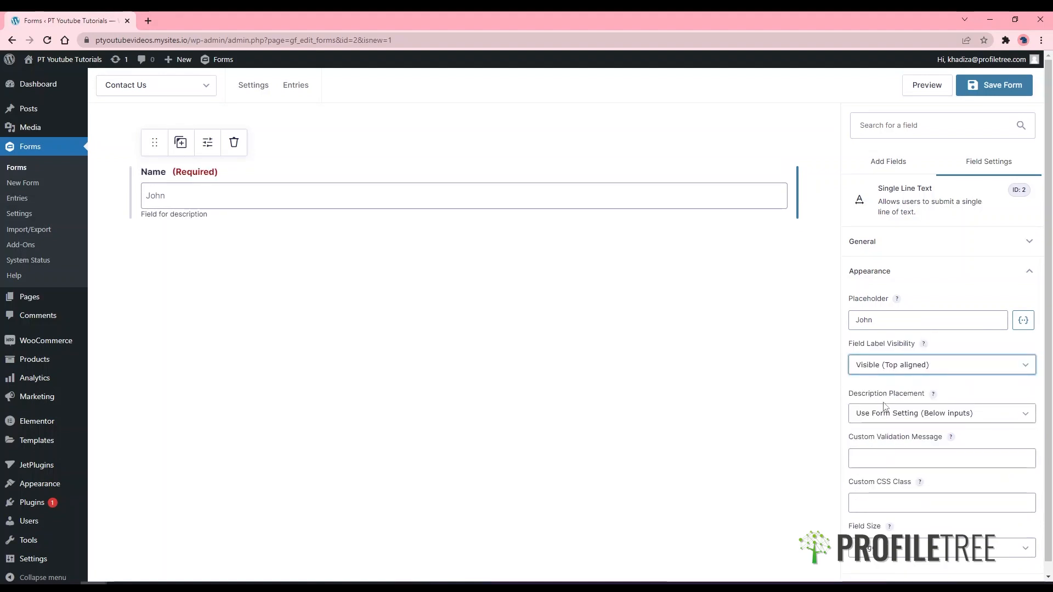
# Try the description placements Below inputs and Above inputs, and restore Use Form Setting (Below inputs).
pyautogui.click(888, 413)
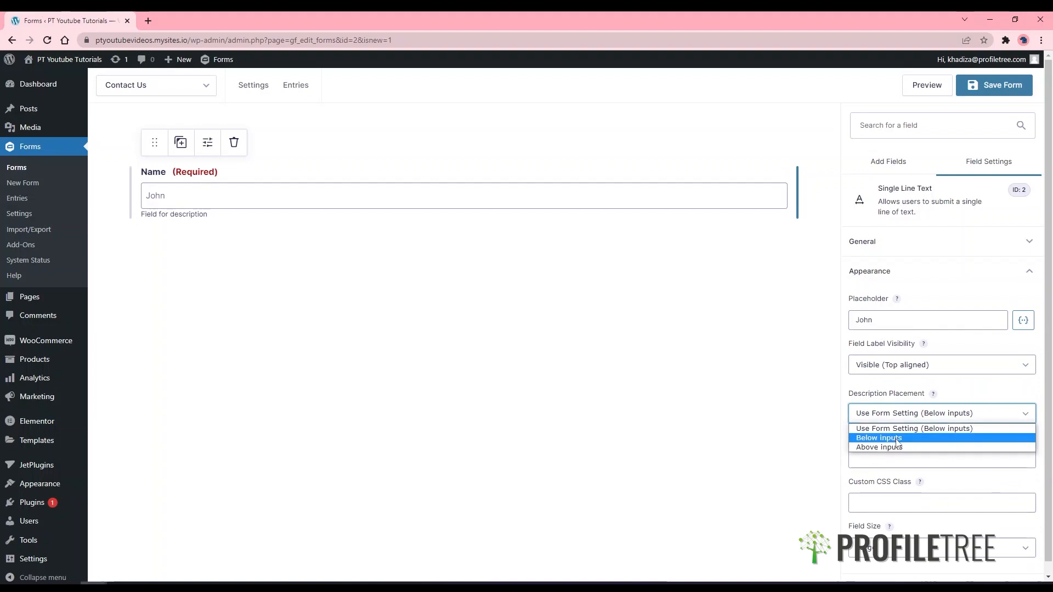
pyautogui.click(894, 437)
pyautogui.click(896, 414)
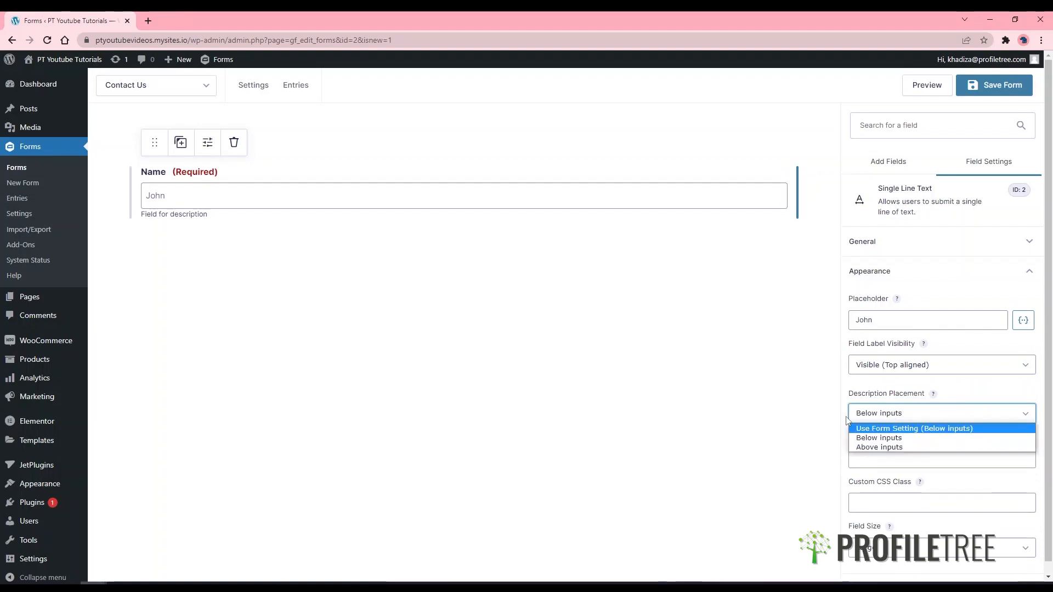
pyautogui.click(886, 447)
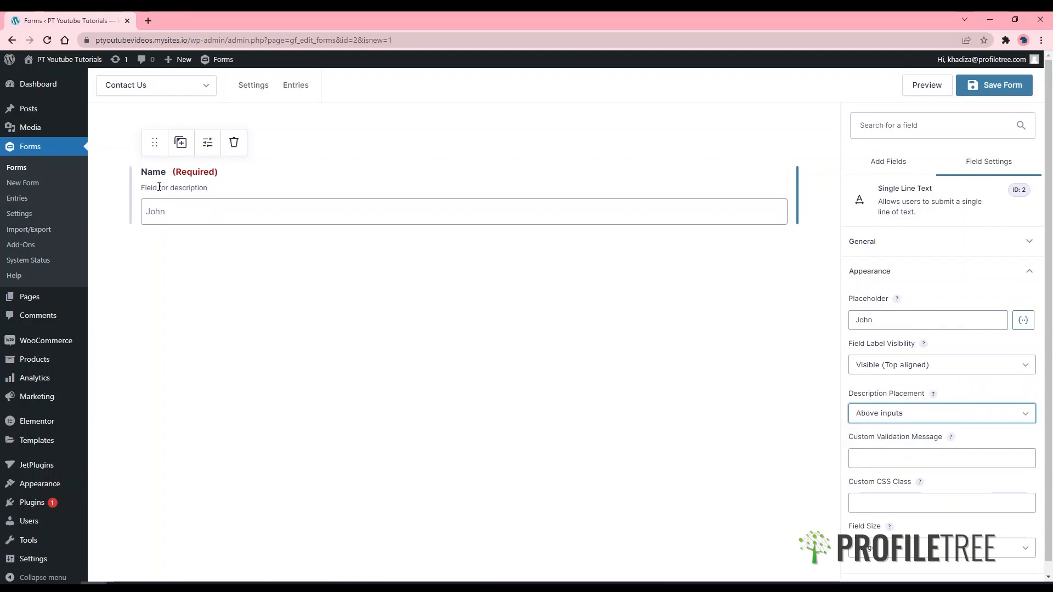
pyautogui.click(892, 418)
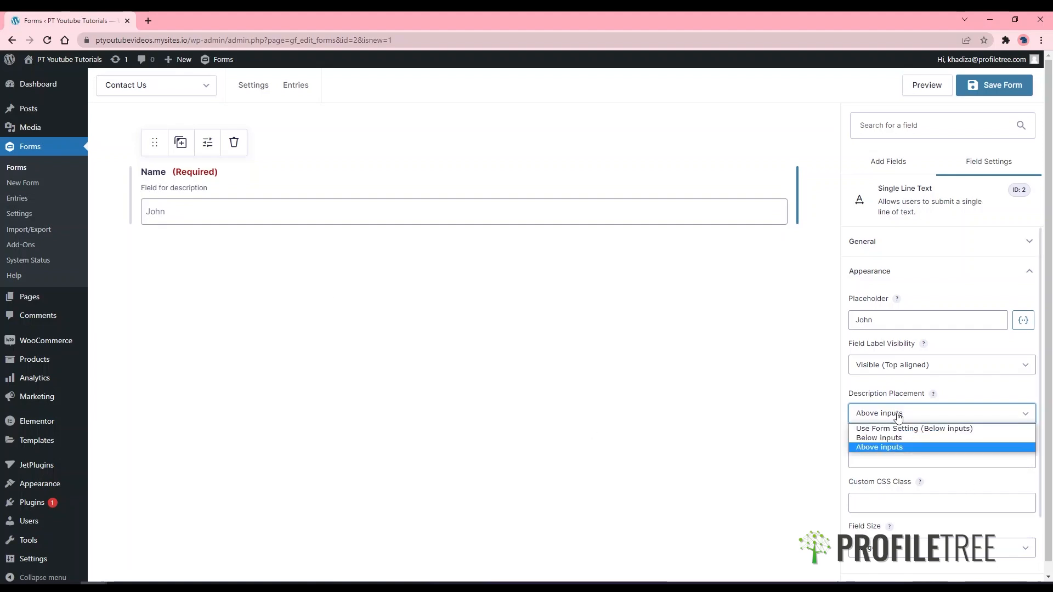
pyautogui.click(878, 430)
pyautogui.click(879, 453)
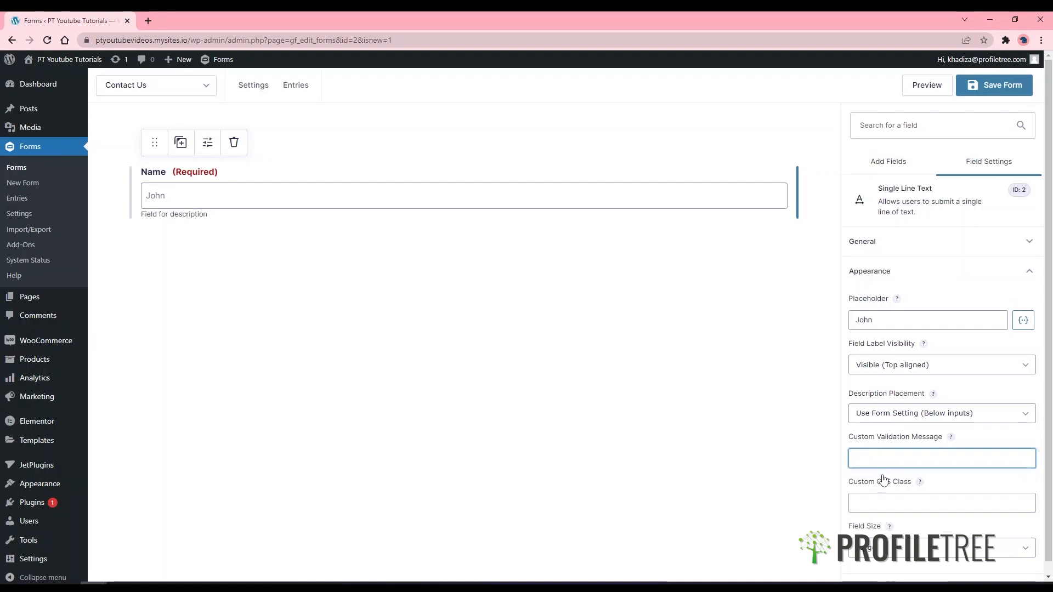
# Try smaller field sizes for the Name field, including Small, and restore the size to Large.
pyautogui.scroll(-1, 883, 478)
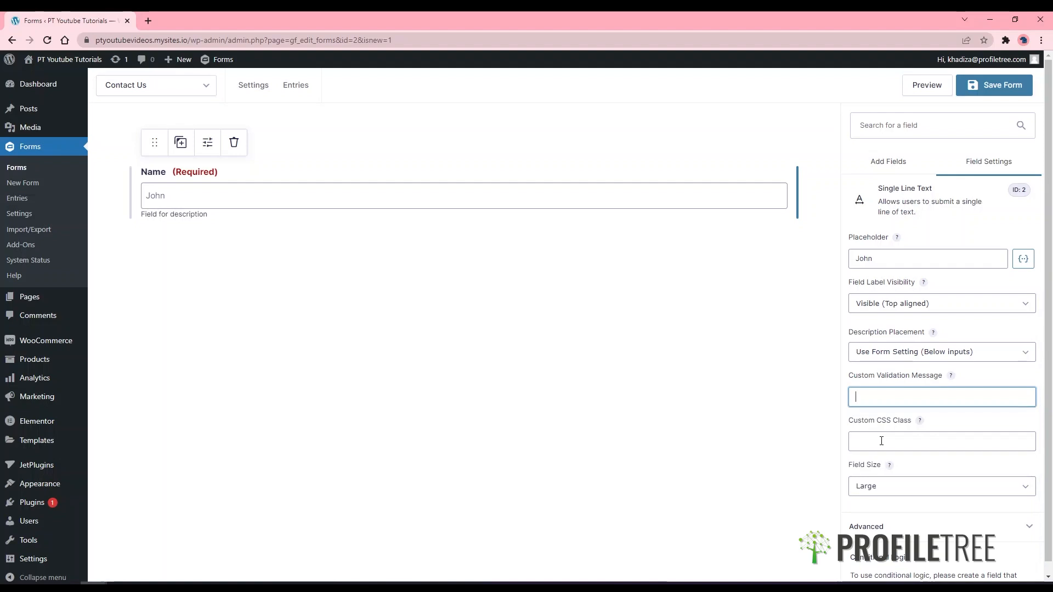
pyautogui.scroll(-1, 894, 489)
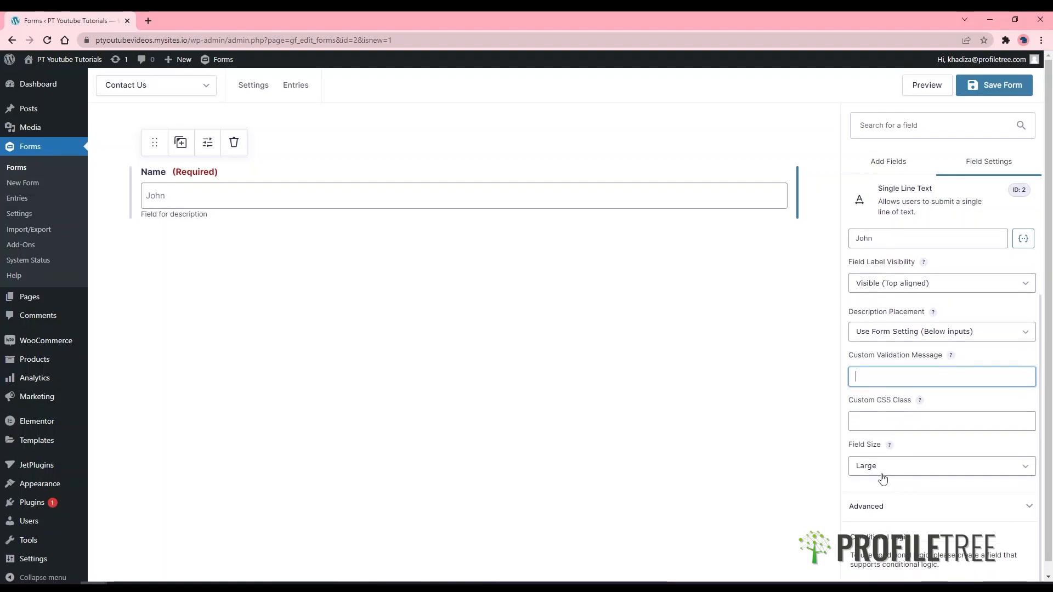
pyautogui.click(881, 478)
pyautogui.click(885, 482)
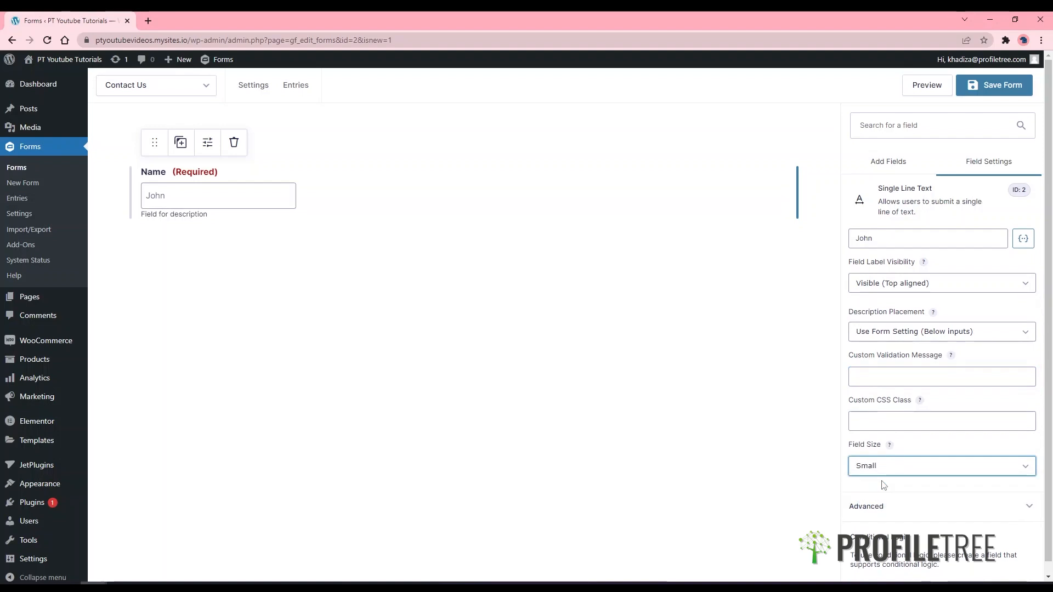
pyautogui.click(875, 470)
pyautogui.click(875, 491)
pyautogui.click(875, 468)
pyautogui.click(874, 501)
pyautogui.scroll(2, 887, 420)
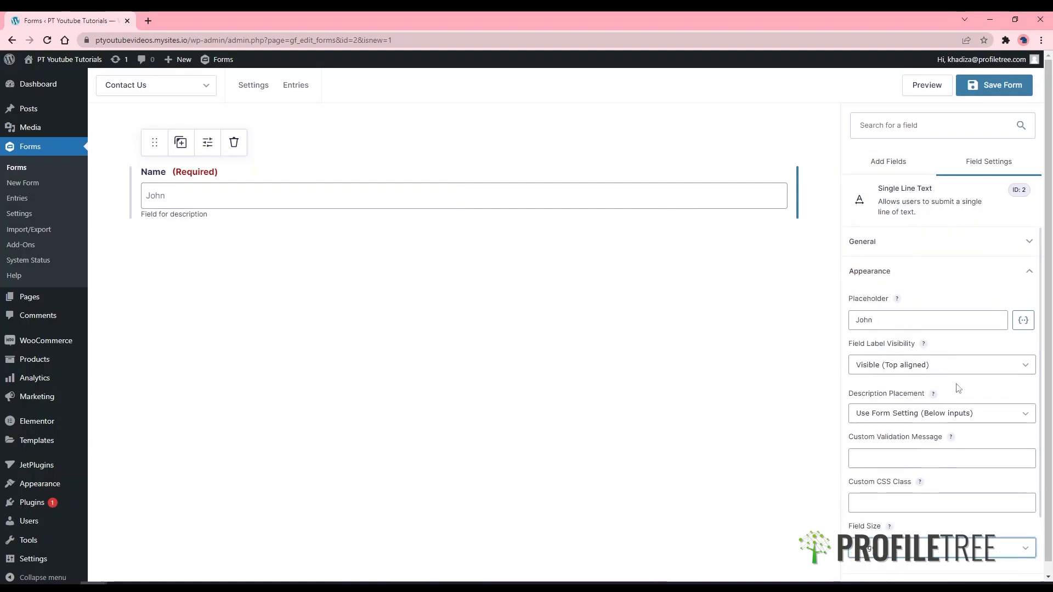
pyautogui.click(928, 275)
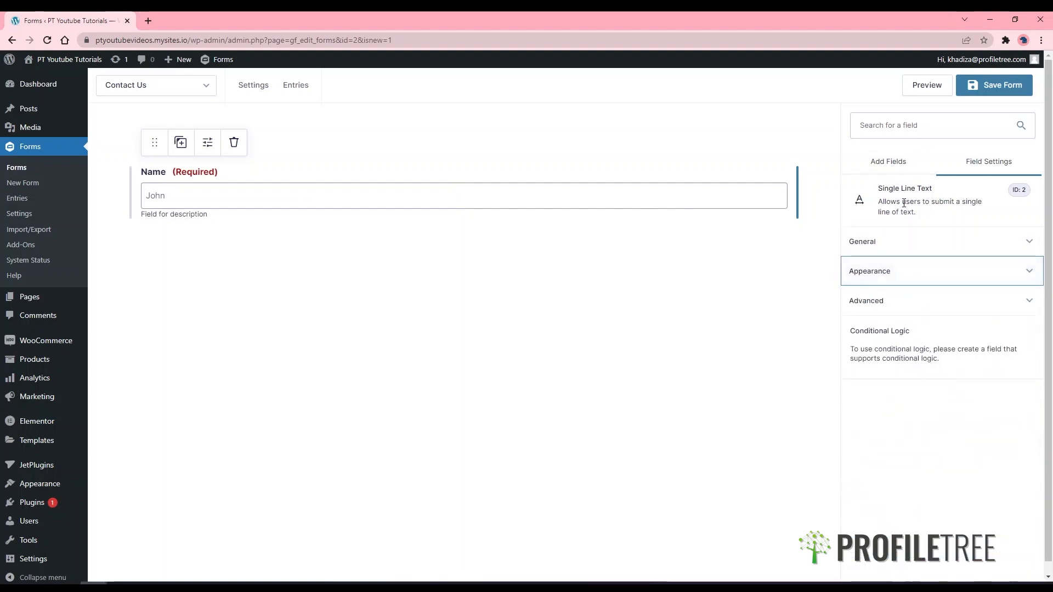
# Add two Single Line Text fields beside the Name field so all three share one row.
pyautogui.click(877, 164)
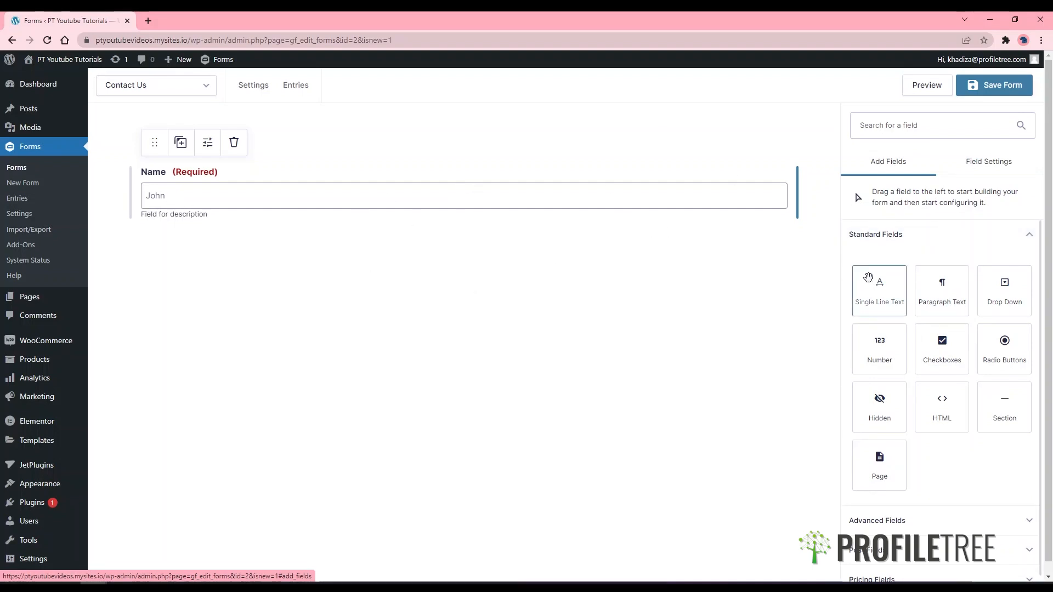
pyautogui.moveTo(875, 279); pyautogui.dragTo(796, 183)
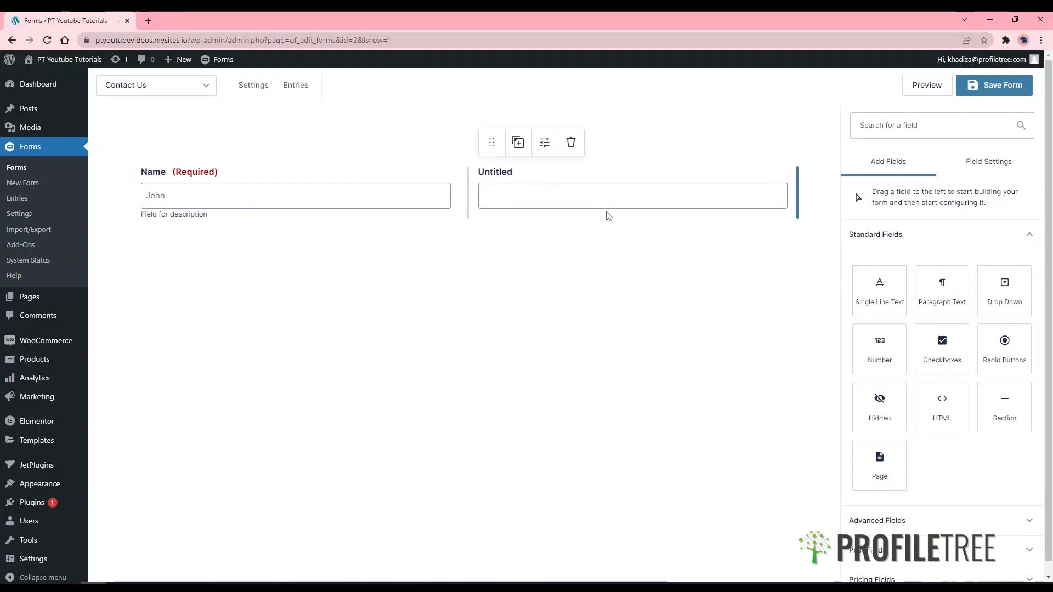
pyautogui.click(893, 293)
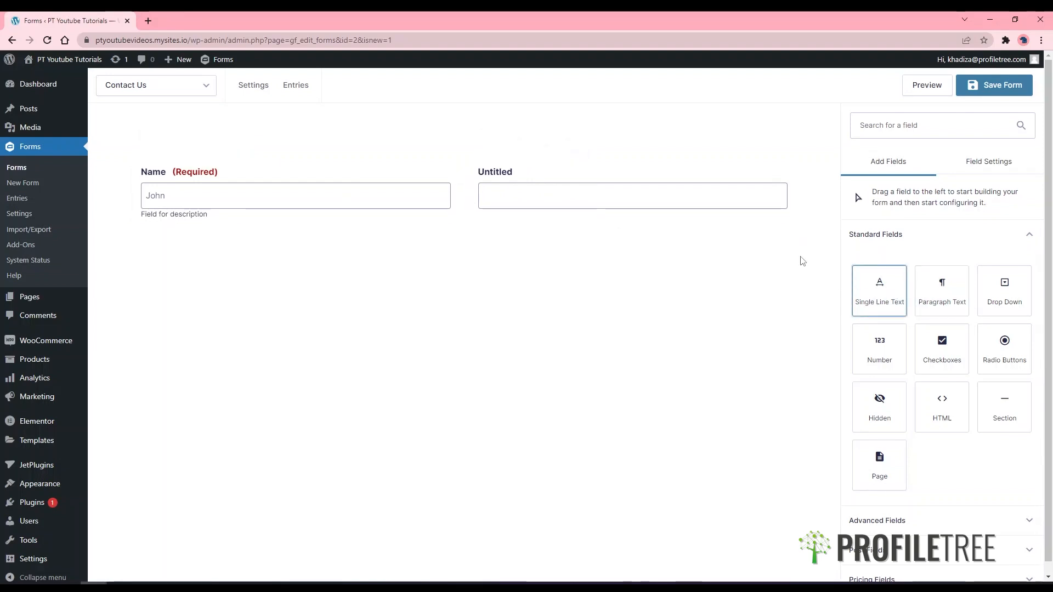
pyautogui.rightClick(797, 272)
pyautogui.click(862, 258)
pyautogui.moveTo(876, 279); pyautogui.dragTo(800, 183)
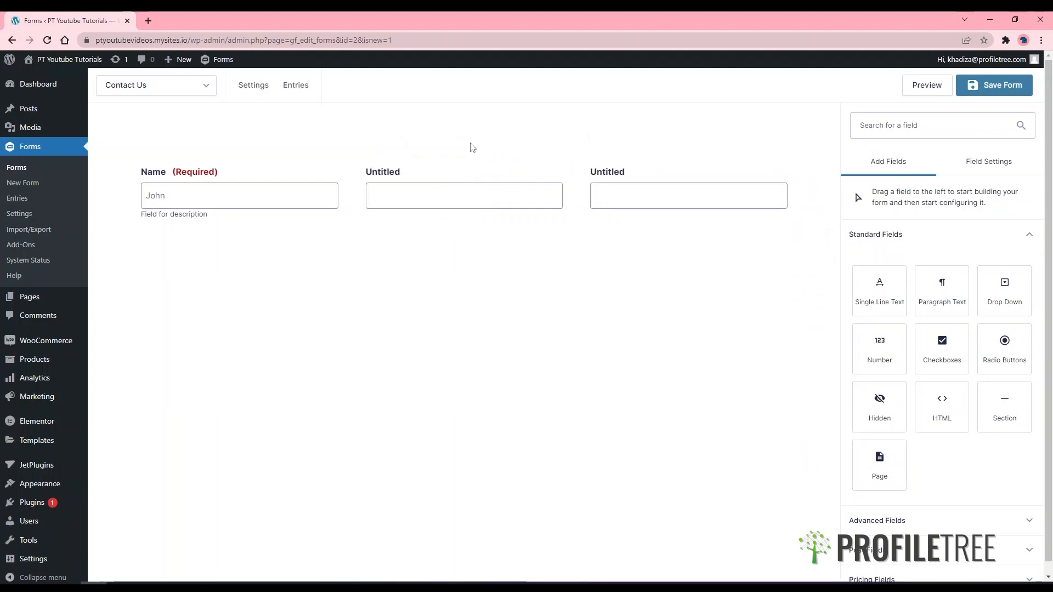
# Try a full-width Single Line Text field in a row below, check the untitled fields' settings, and delete the full-width field.
pyautogui.moveTo(855, 294); pyautogui.dragTo(658, 287)
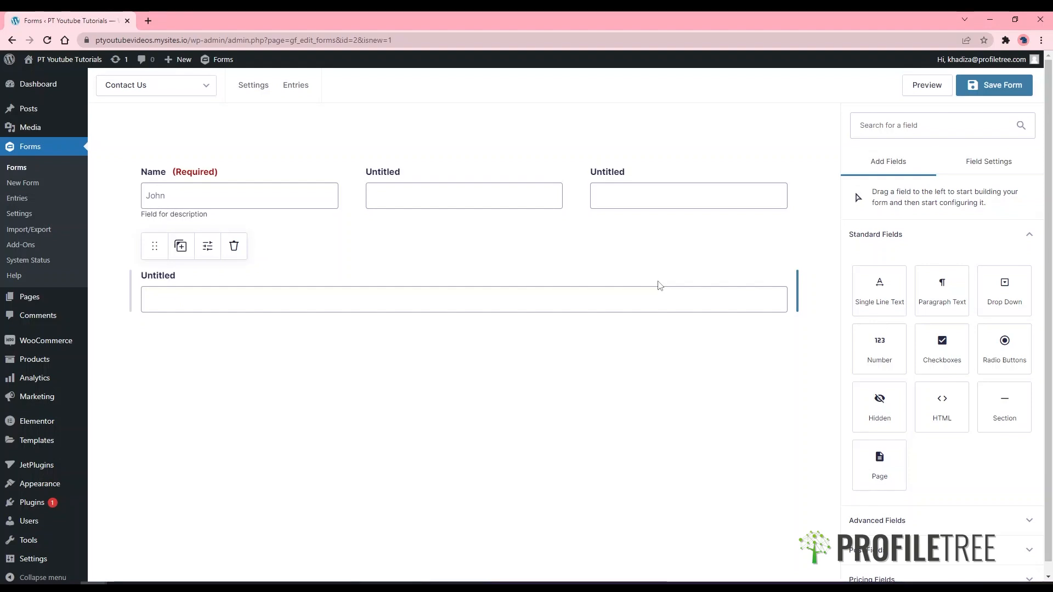
pyautogui.click(931, 239)
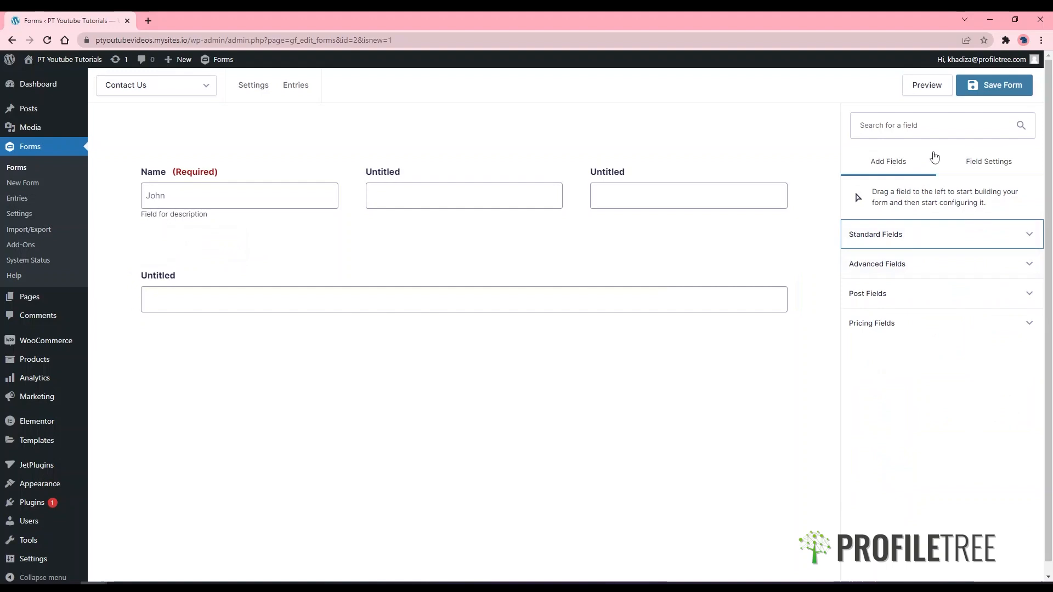
pyautogui.click(974, 161)
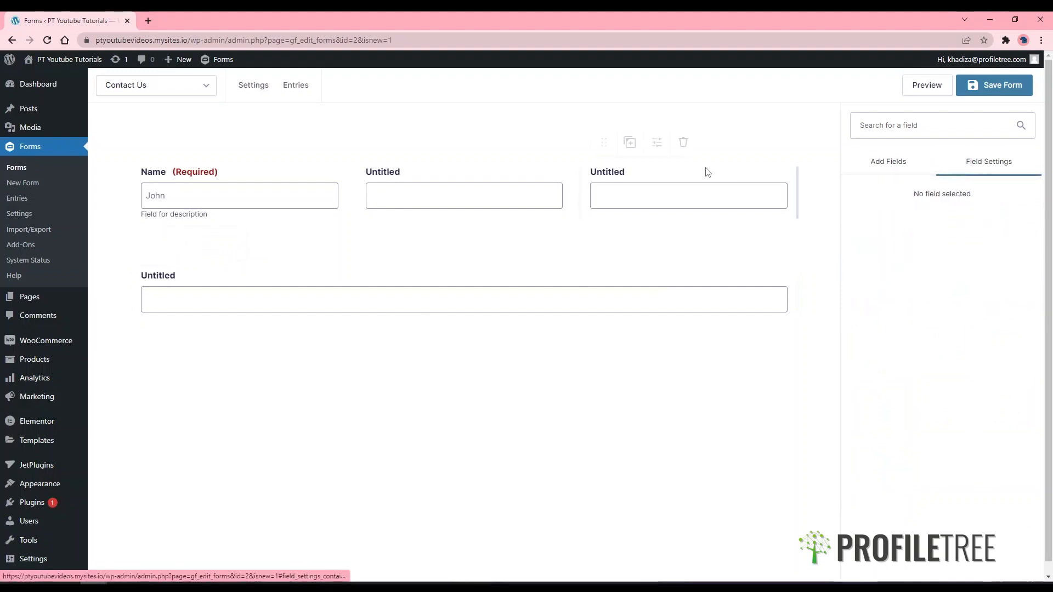
pyautogui.click(656, 143)
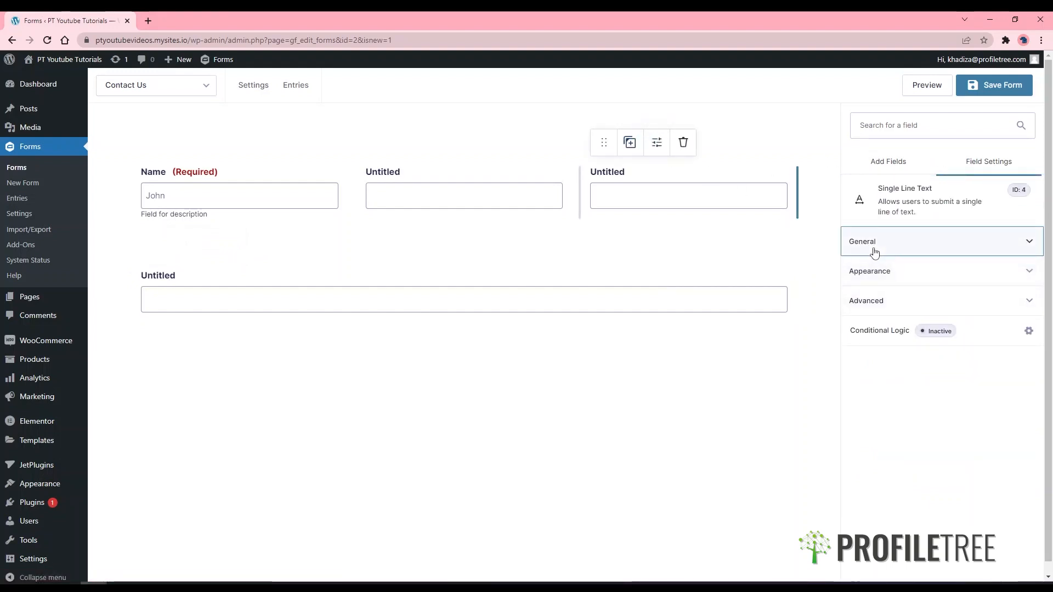
pyautogui.click(861, 332)
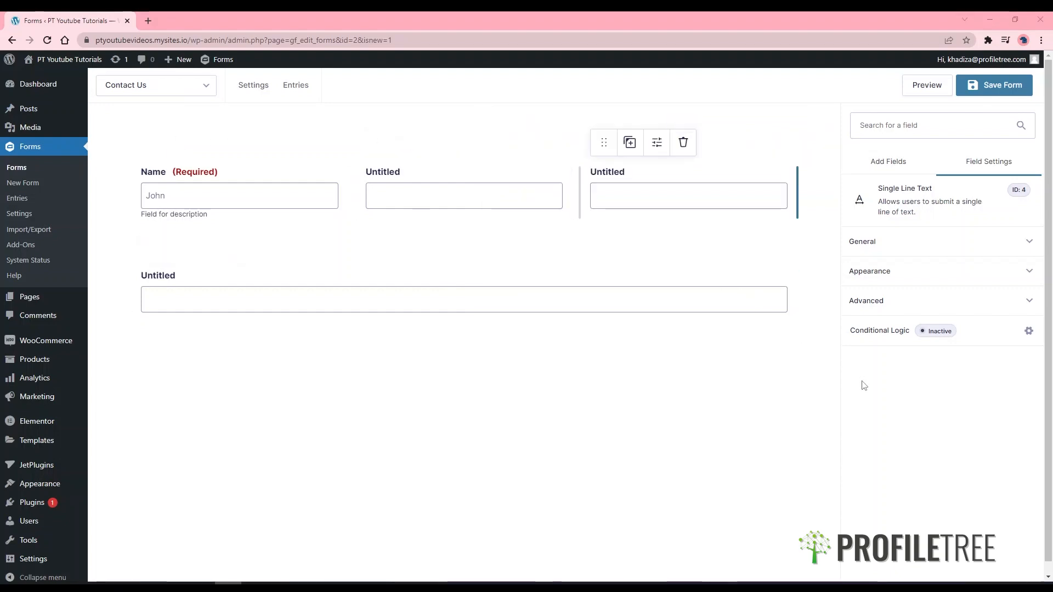
pyautogui.moveTo(371, 274)
pyautogui.click(207, 246)
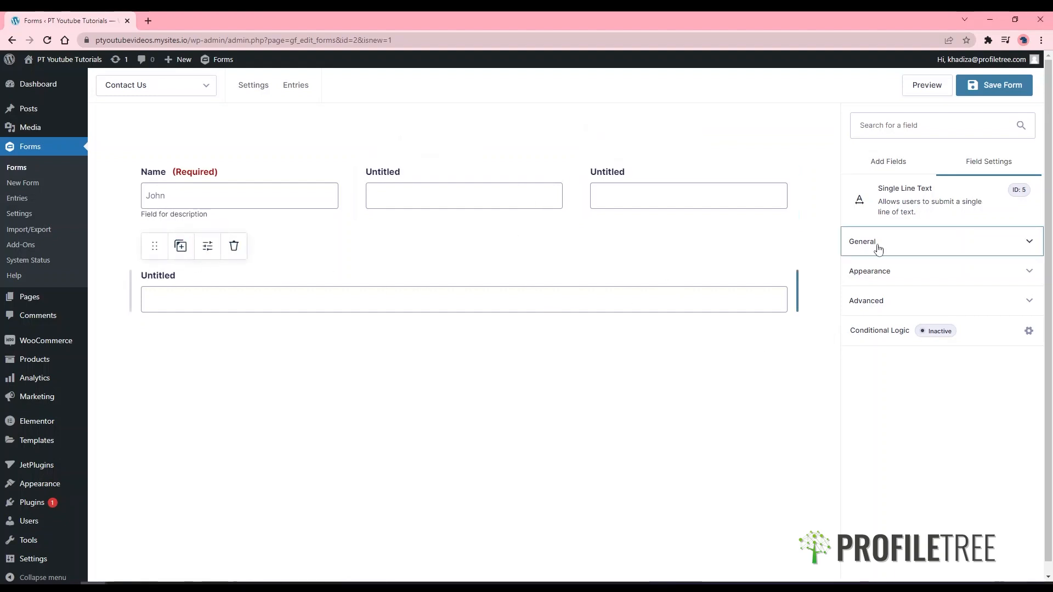
pyautogui.click(885, 165)
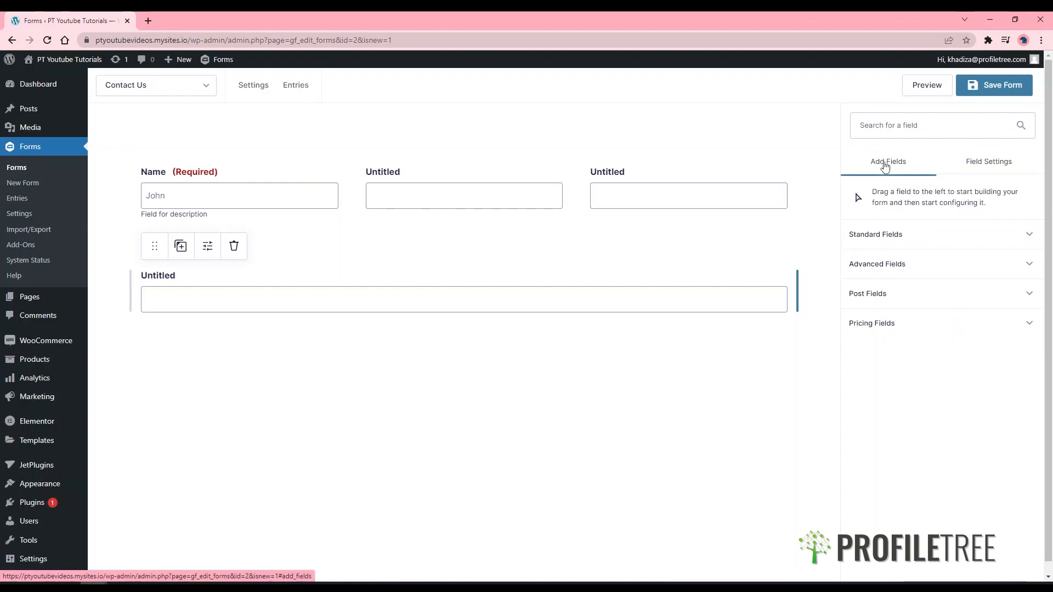
pyautogui.click(233, 246)
pyautogui.click(573, 110)
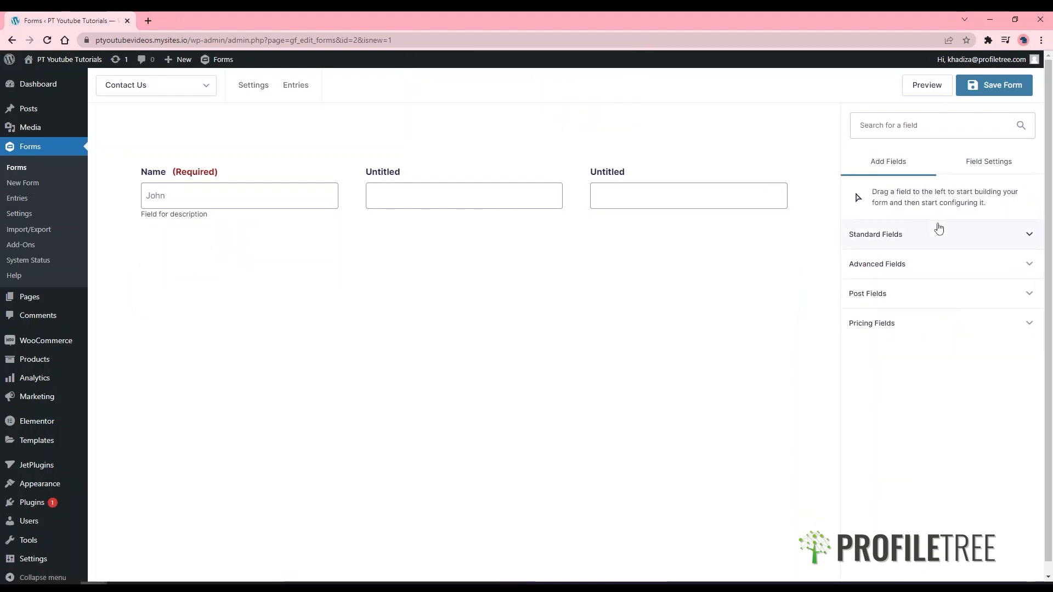
# Add a Radio Buttons field below the Name row and label it "Would you prefer for us to contact you via email or phone?".
pyautogui.click(938, 231)
pyautogui.moveTo(1005, 345); pyautogui.dragTo(551, 269)
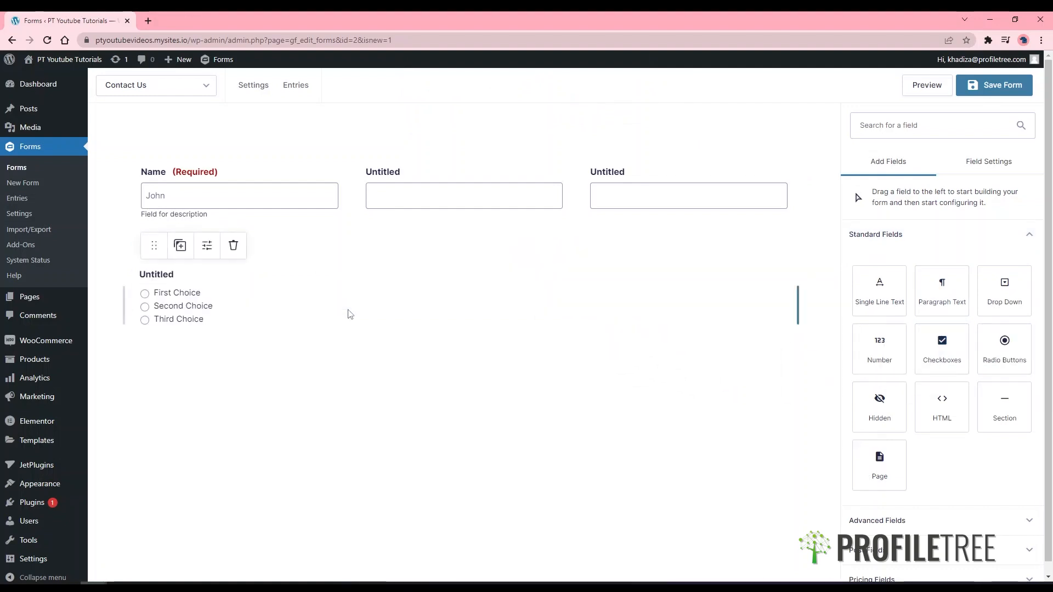
pyautogui.click(207, 245)
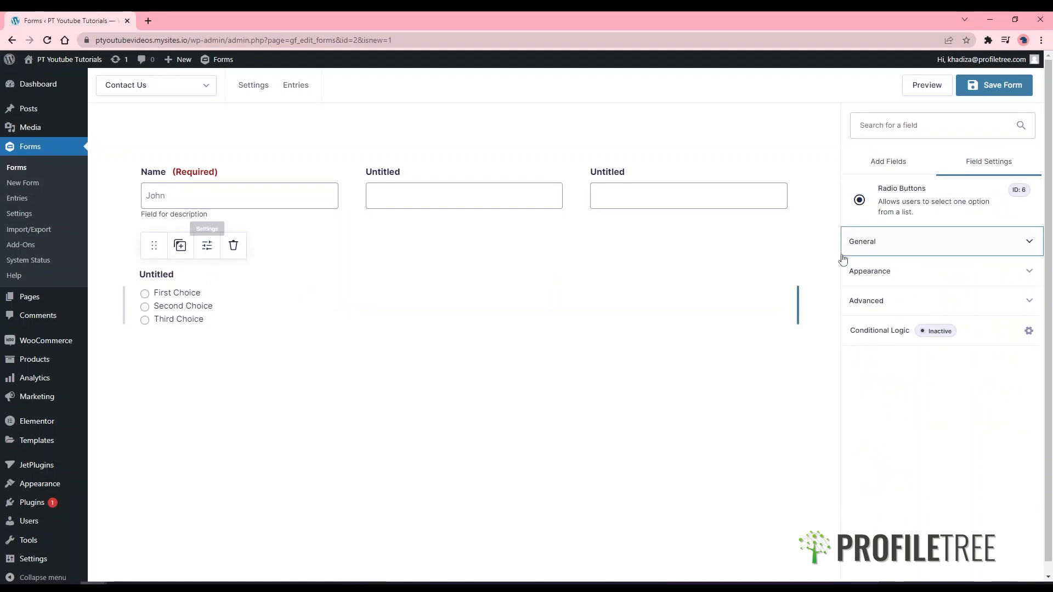
pyautogui.click(881, 242)
pyautogui.doubleClick(902, 290)
pyautogui.write('W')
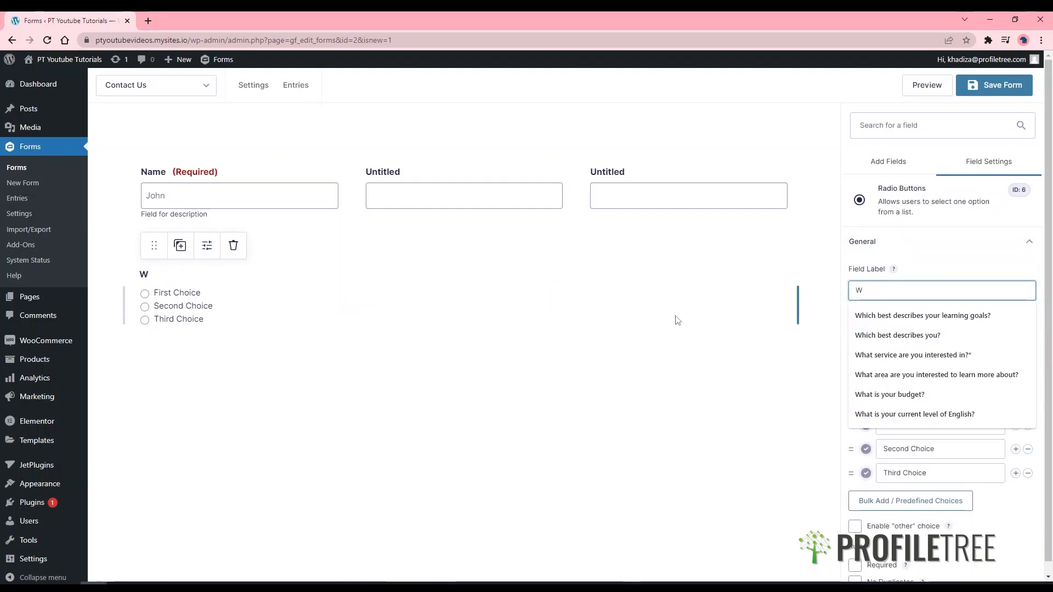
pyautogui.write('ould you prefer ')
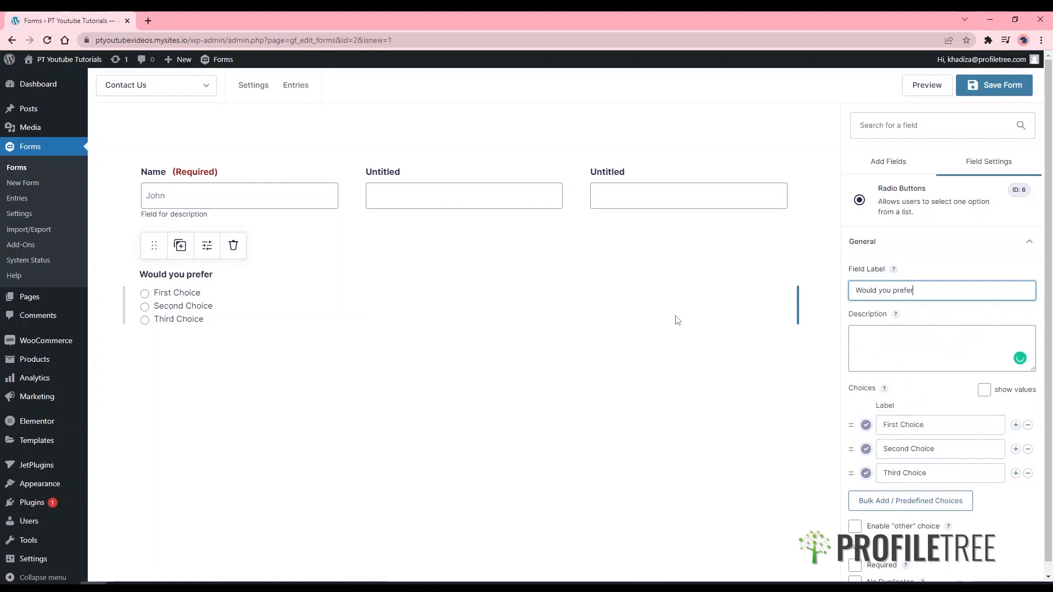
pyautogui.write('for us to contact yo')
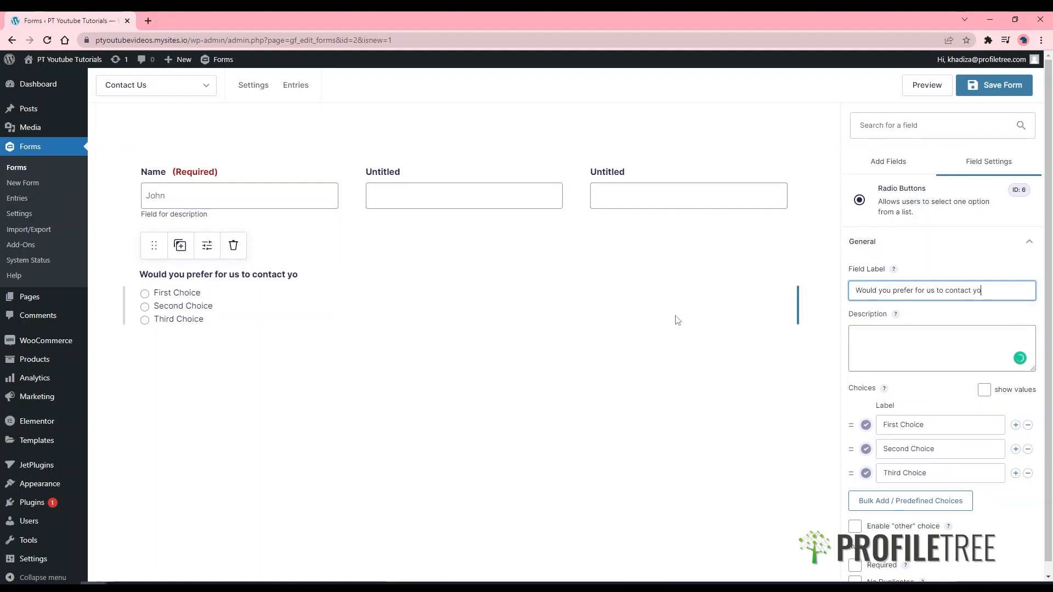
pyautogui.write('u via email or phone?')
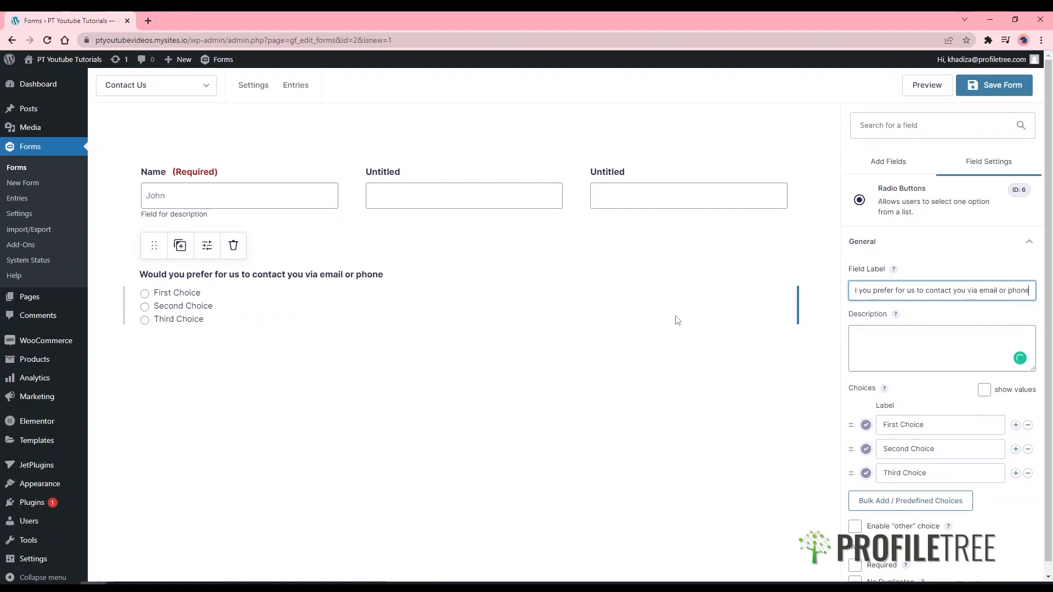
# Remove the radio field's third choice and rename the remaining two choices Email and Phone.
pyautogui.click(1027, 473)
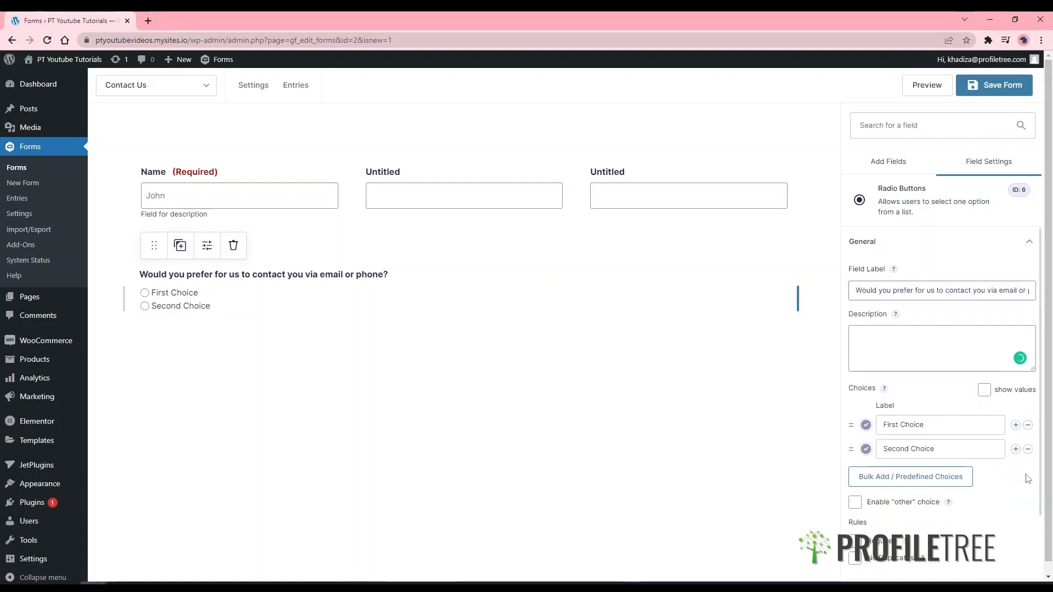
pyautogui.tripleClick(921, 432)
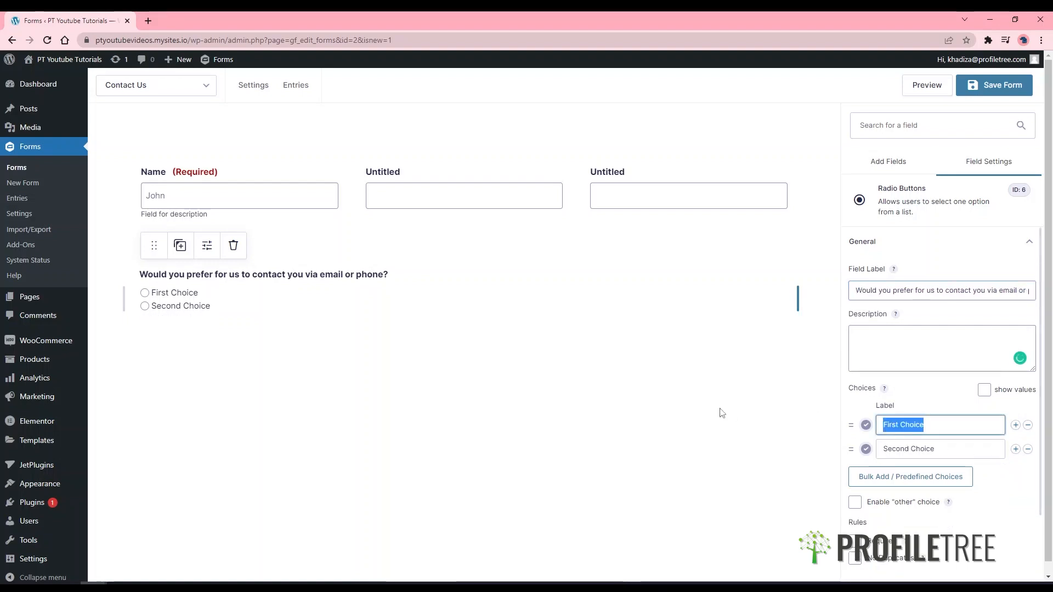
pyautogui.write('Email')
pyautogui.press('Tab')
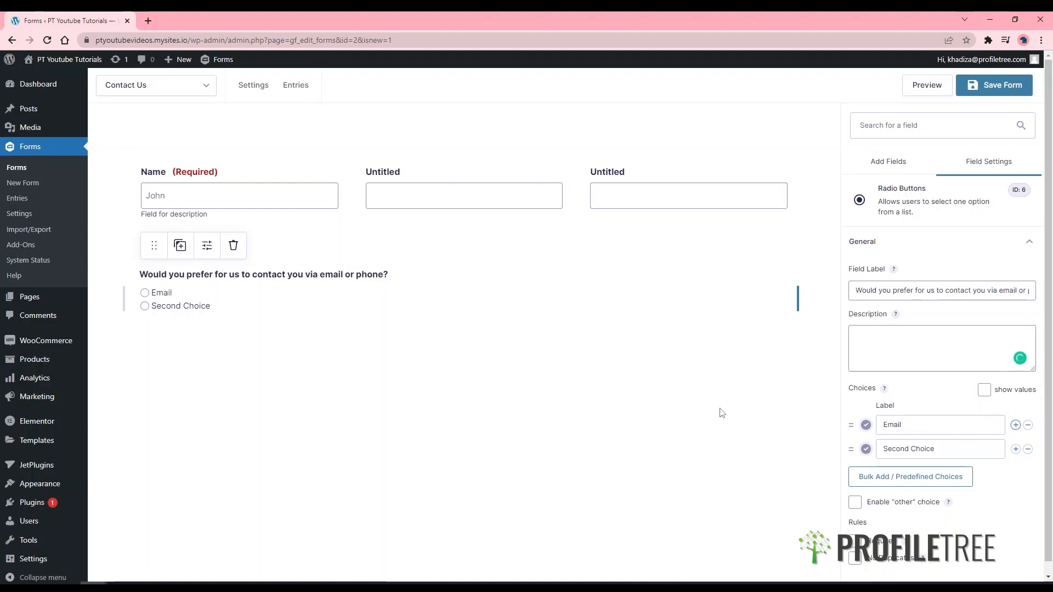
pyautogui.tripleClick(951, 451)
pyautogui.write('P')
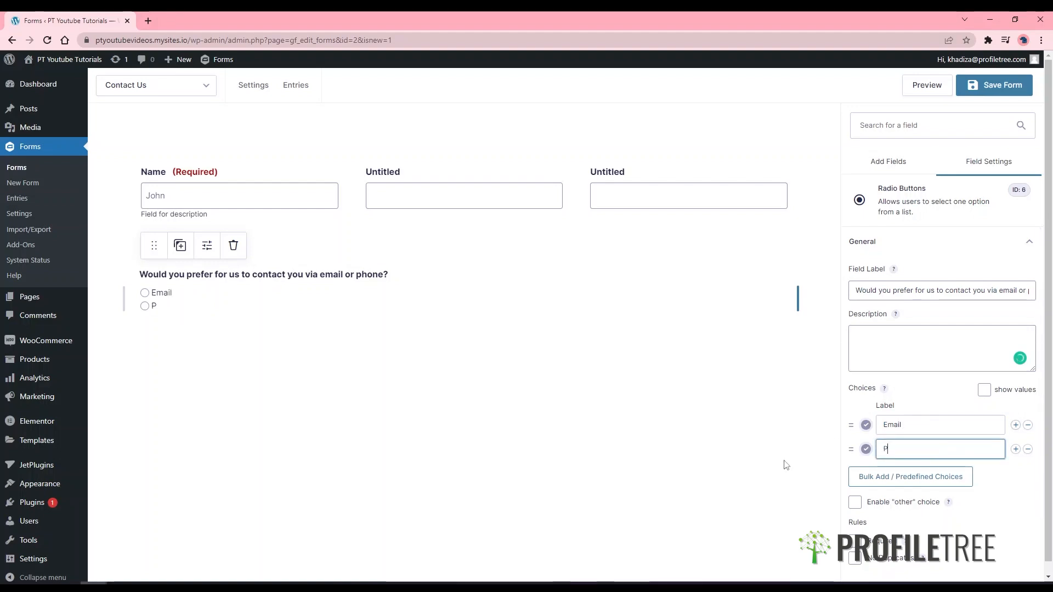
pyautogui.write('hone')
# Add an Email field from the advanced fields in a new row below the radio buttons.
pyautogui.click(432, 142)
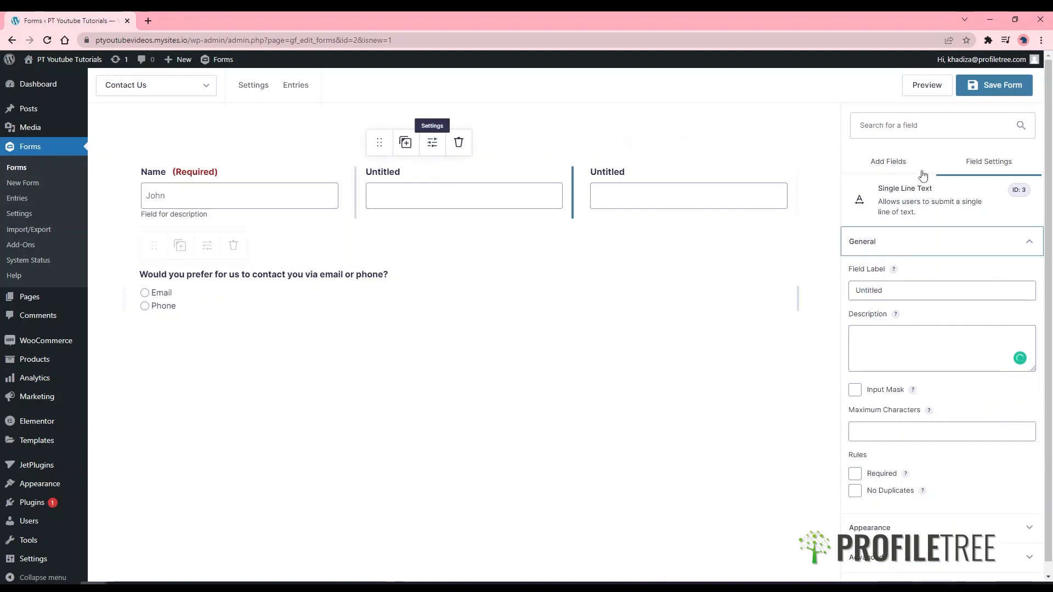
pyautogui.click(887, 163)
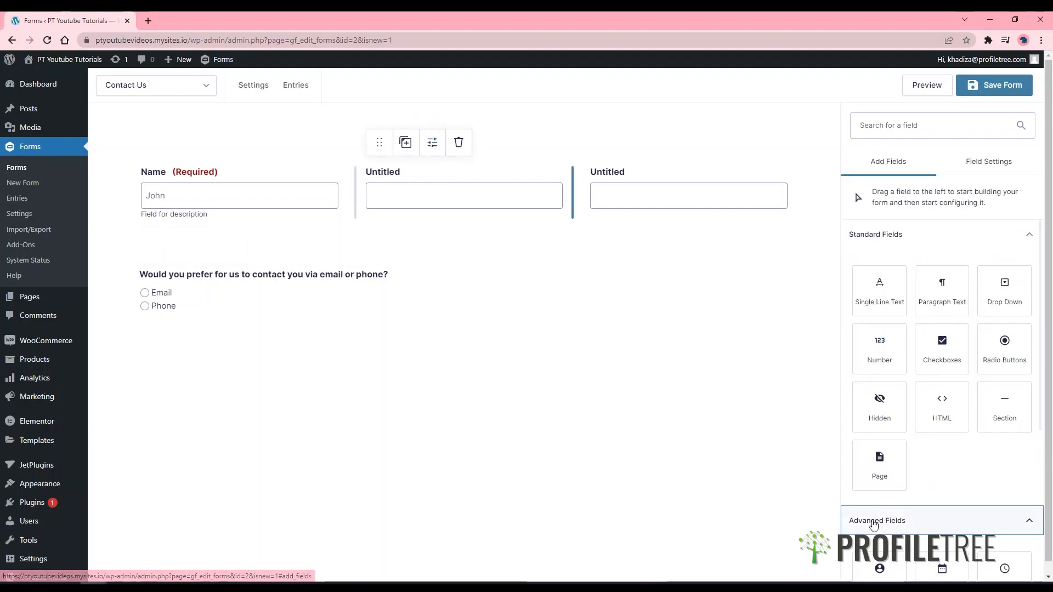
pyautogui.scroll(-4, 874, 526)
pyautogui.moveTo(880, 482); pyautogui.dragTo(560, 367)
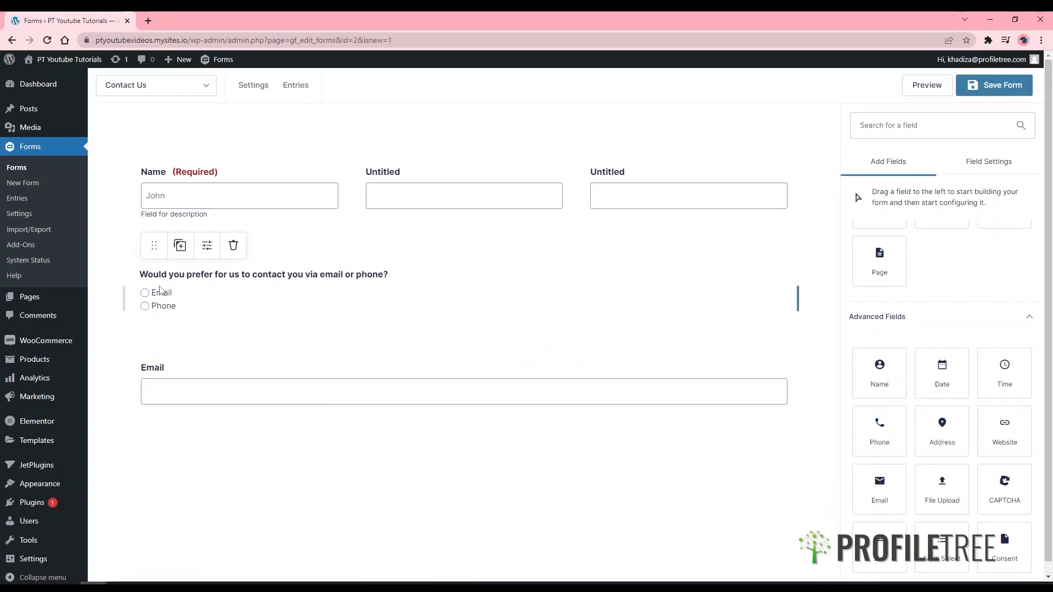
# Enable conditional logic on the Email field, showing it if "Would you prefer for us to contact you via email or phone?" is Email.
pyautogui.click(207, 339)
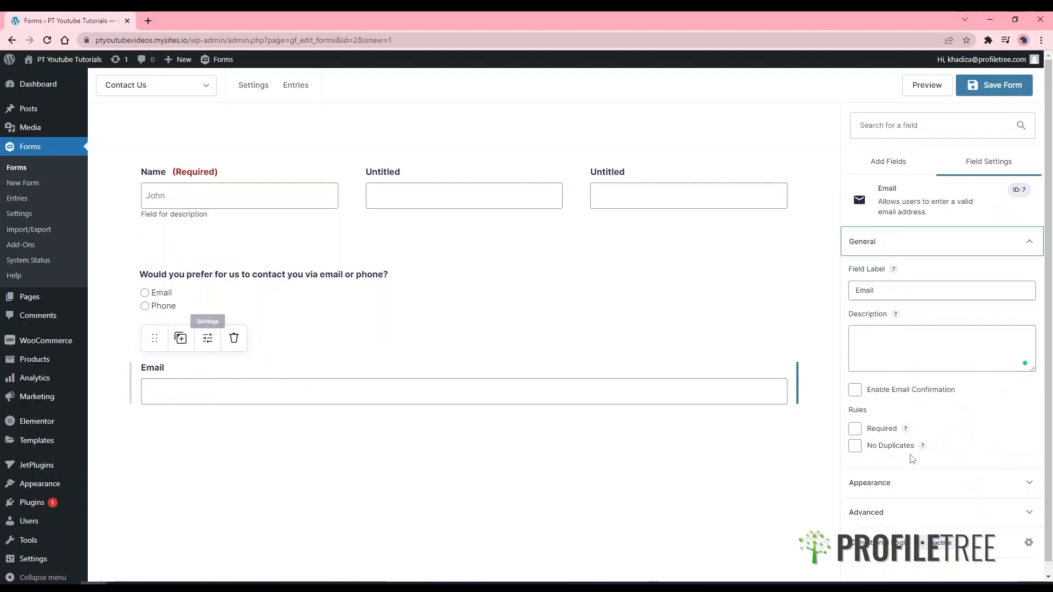
pyautogui.click(1029, 542)
pyautogui.click(511, 184)
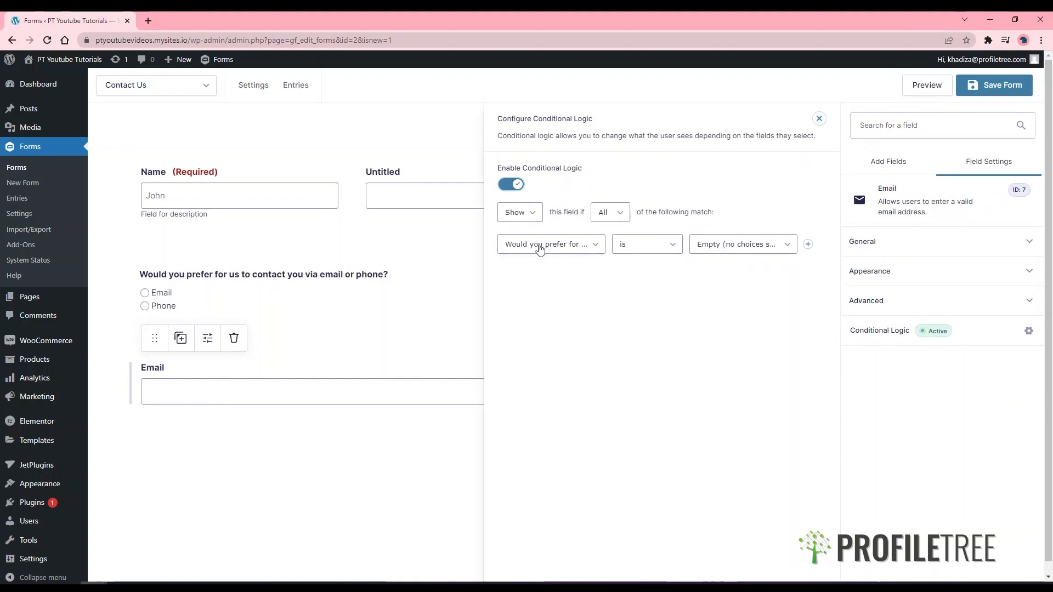
pyautogui.click(525, 249)
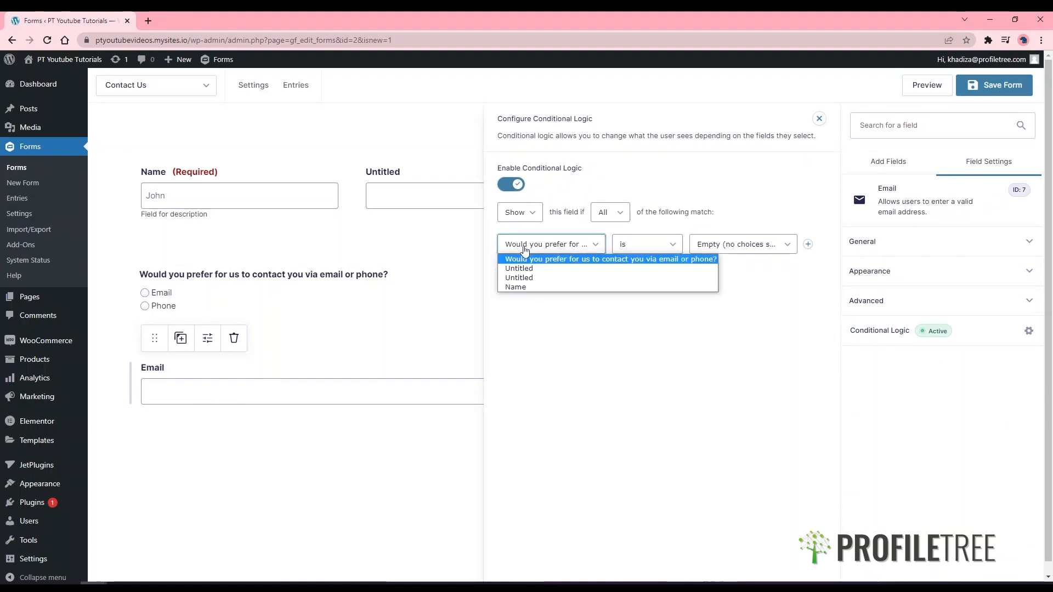
pyautogui.click(525, 249)
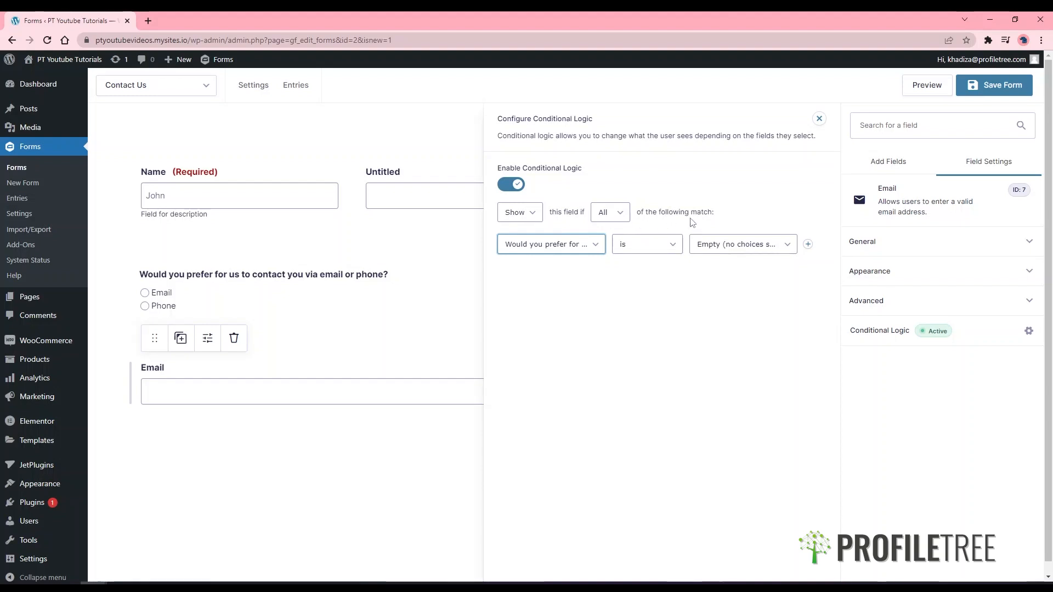
pyautogui.click(546, 248)
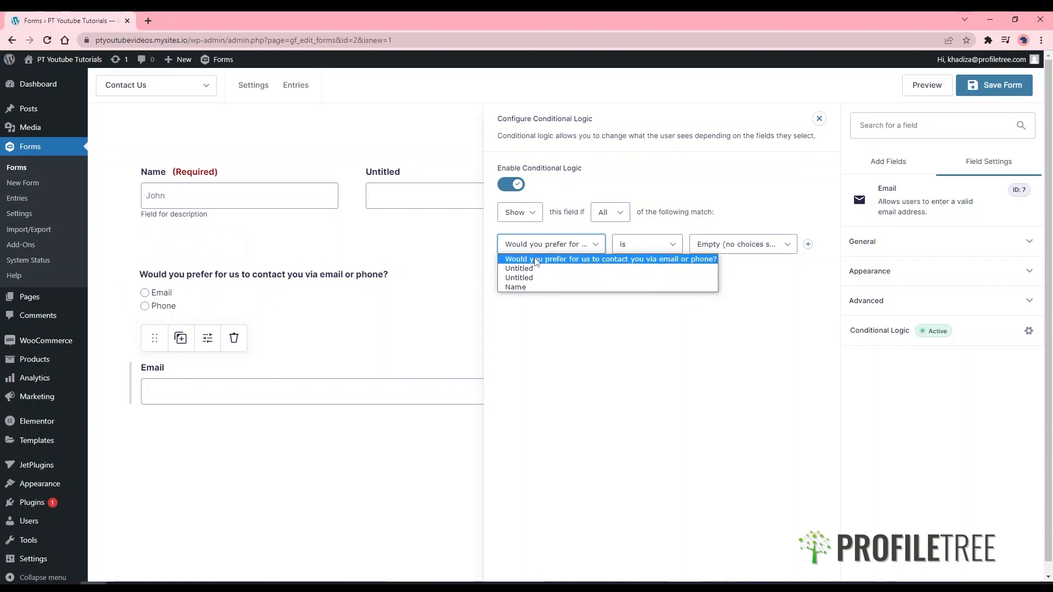
pyautogui.click(536, 259)
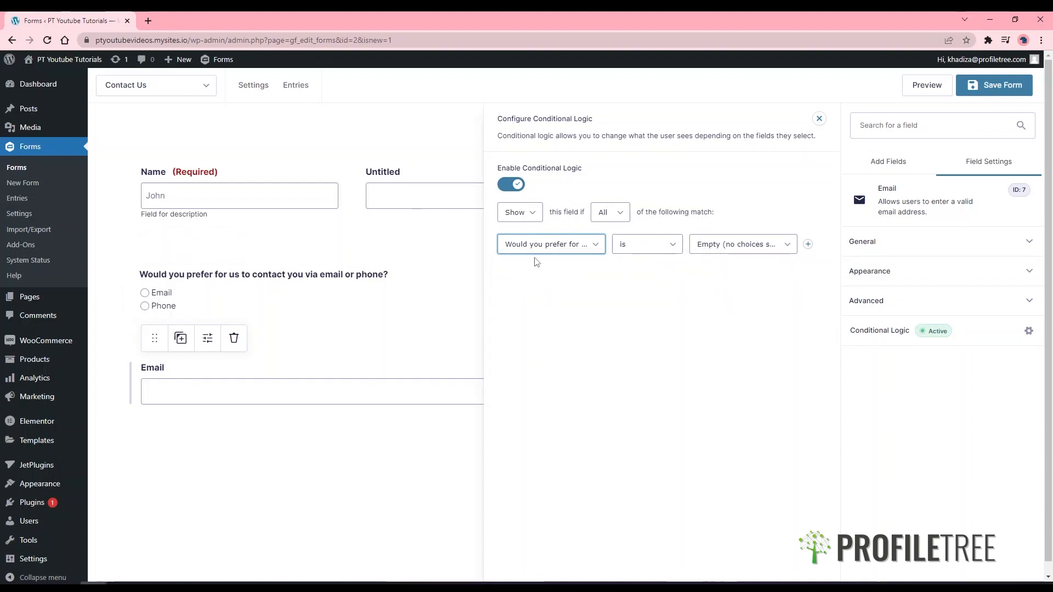
pyautogui.click(668, 256)
pyautogui.click(731, 249)
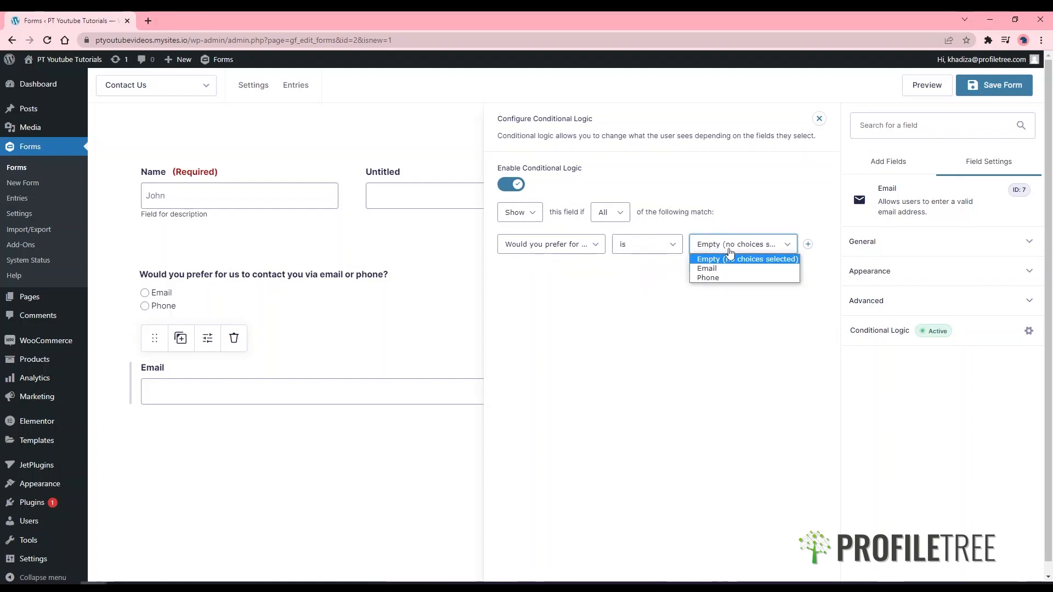
pyautogui.click(718, 269)
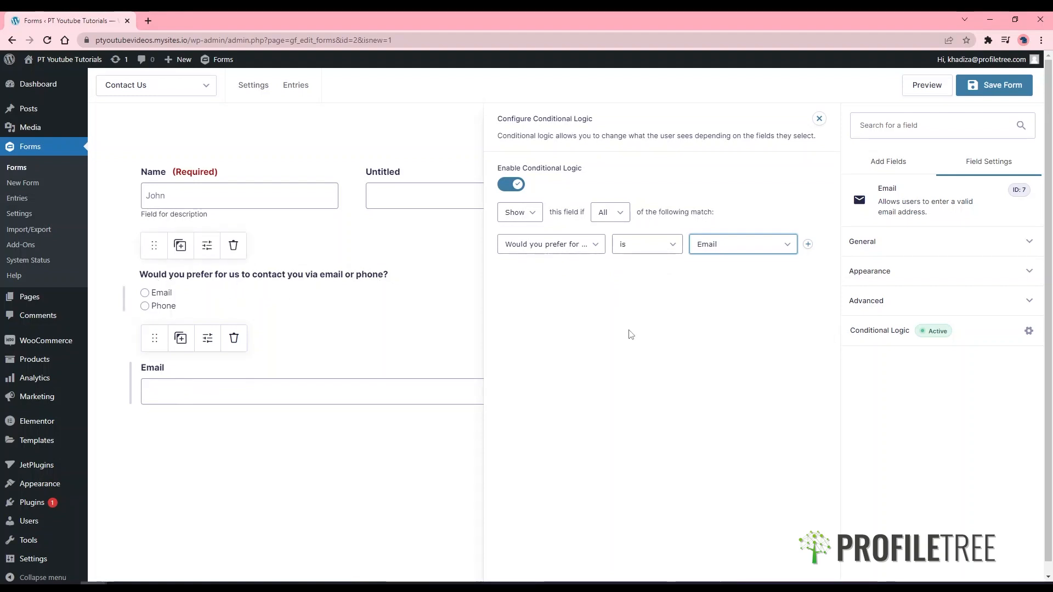
pyautogui.click(820, 119)
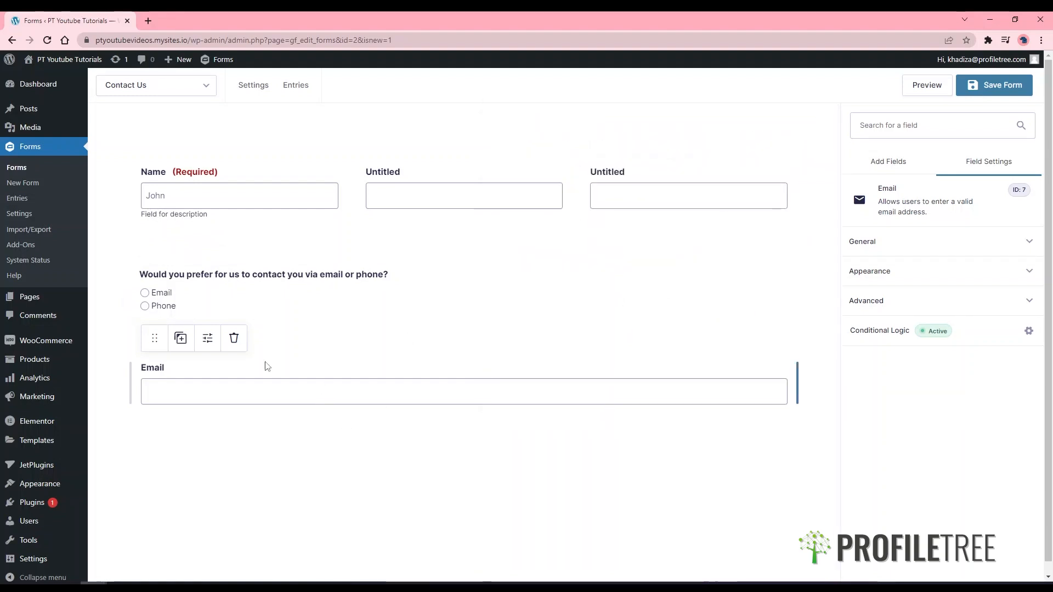
# Add a Phone field from the advanced fields in a new row below the Email field.
pyautogui.click(157, 296)
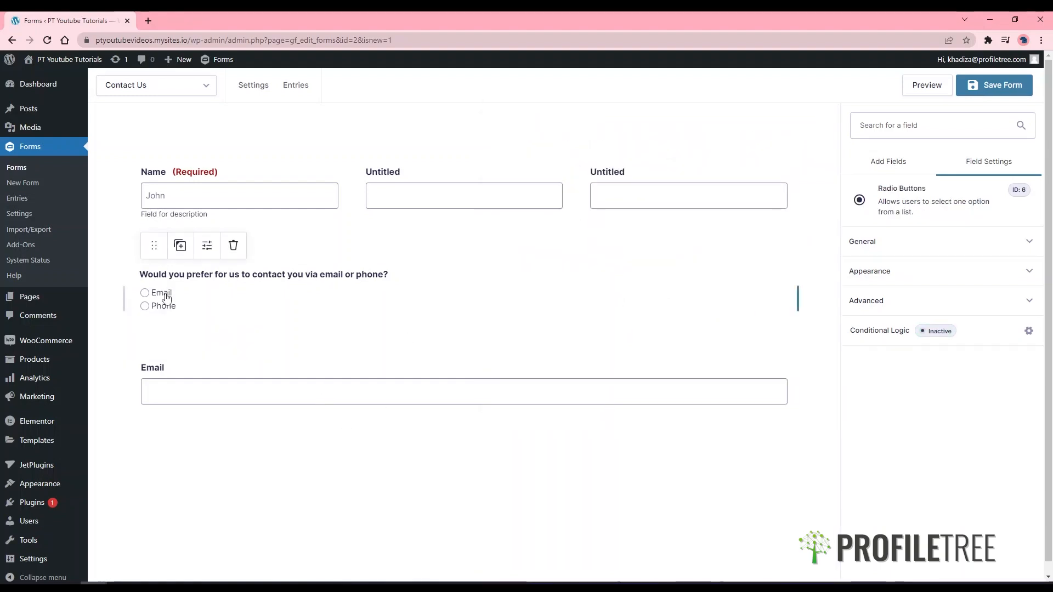
pyautogui.click(889, 164)
pyautogui.moveTo(898, 431); pyautogui.dragTo(721, 429)
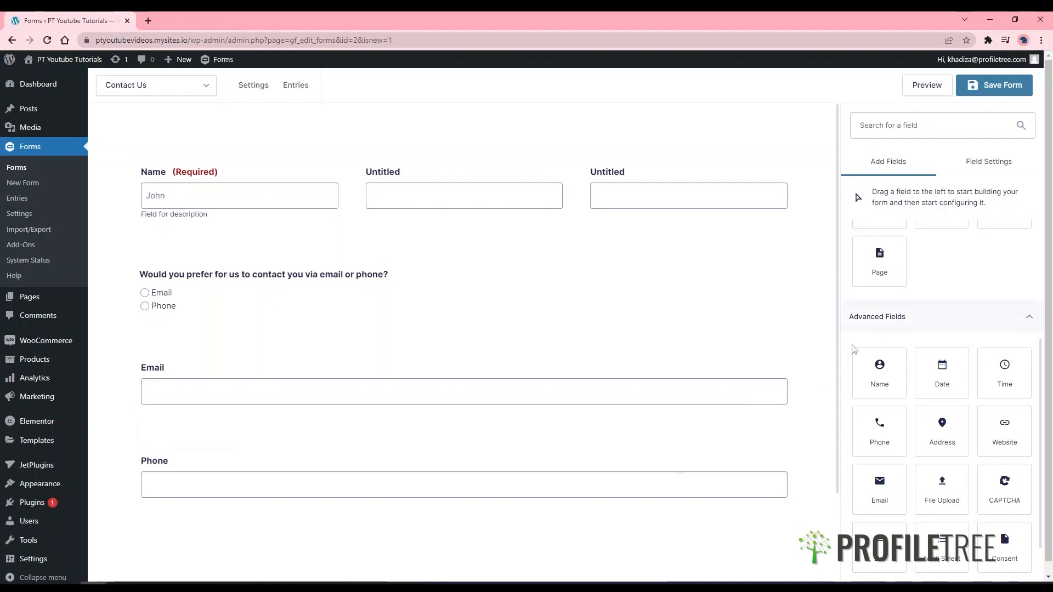
# Enable conditional logic on the Phone field, showing it if the email-or-phone contact question is Phone.
pyautogui.click(568, 481)
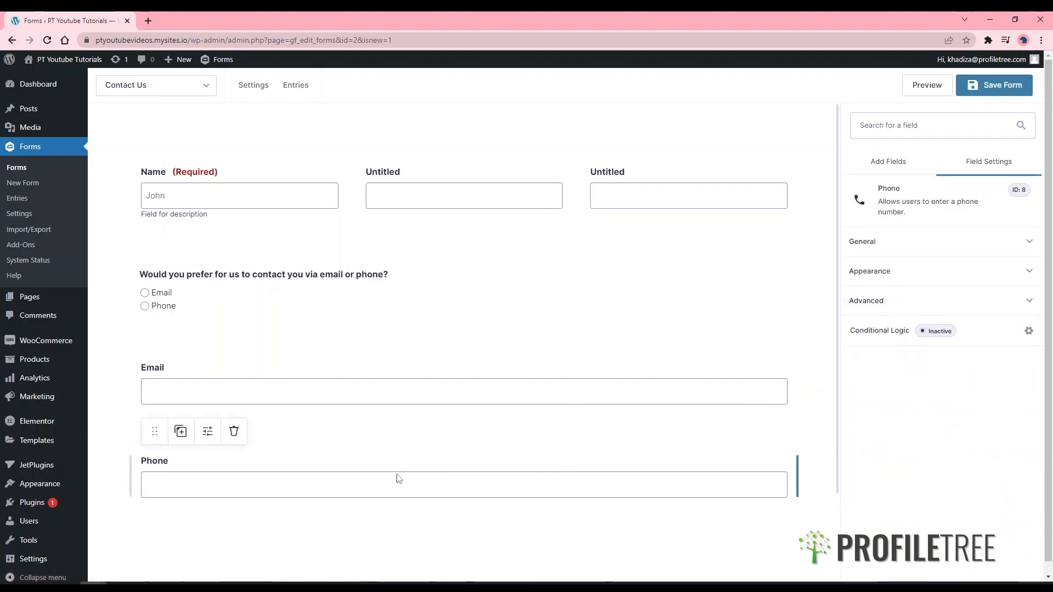
pyautogui.click(861, 331)
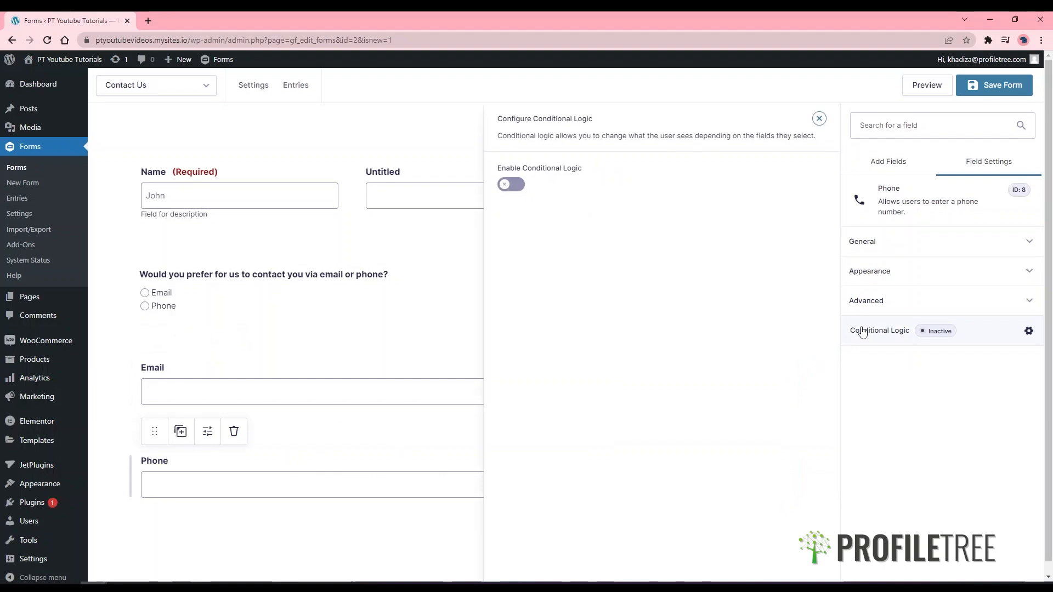
pyautogui.click(513, 186)
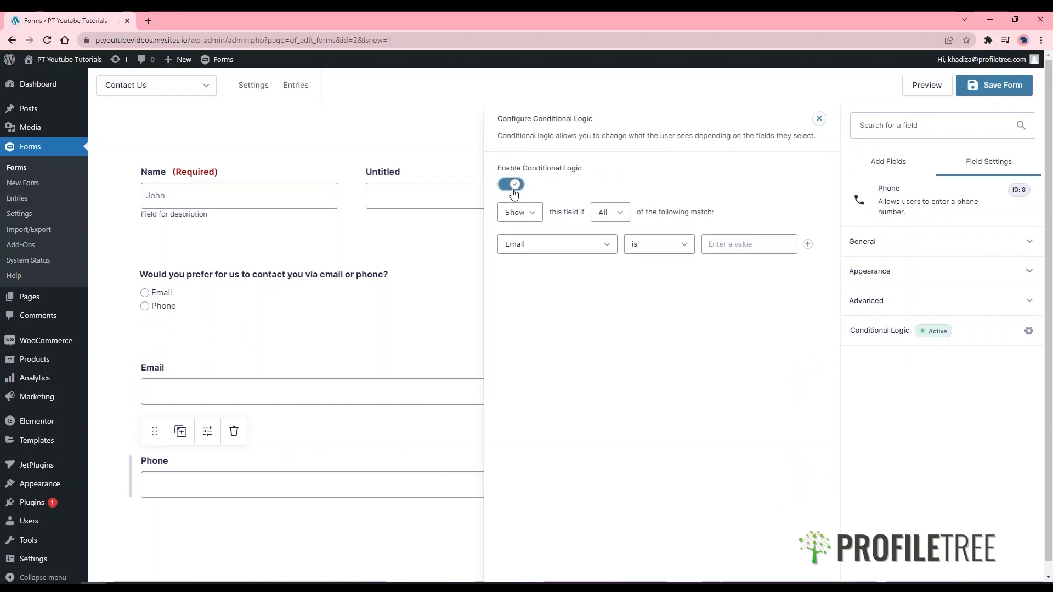
pyautogui.click(534, 245)
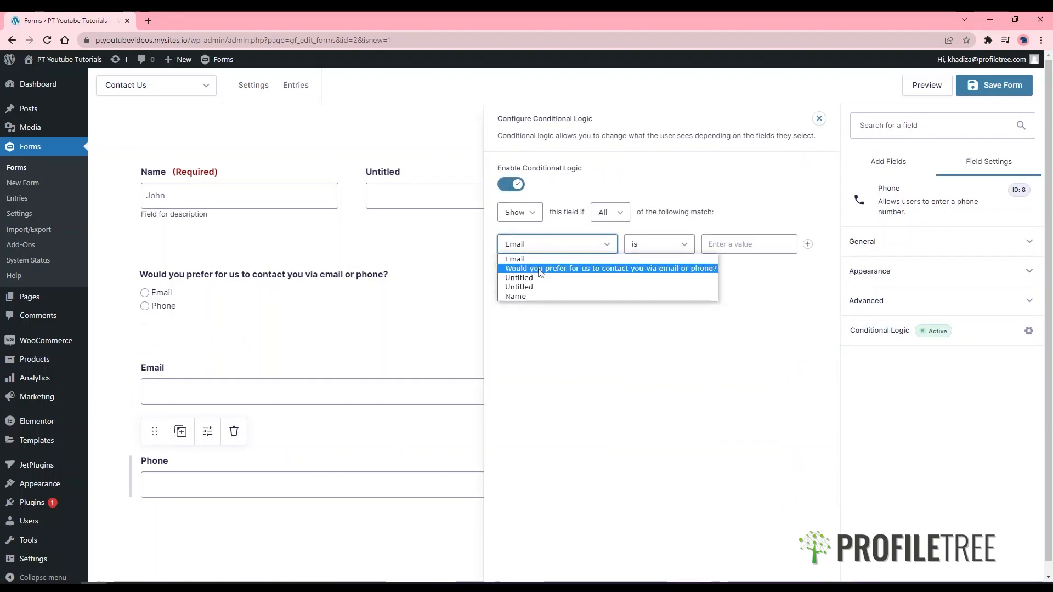
pyautogui.click(540, 270)
pyautogui.click(746, 245)
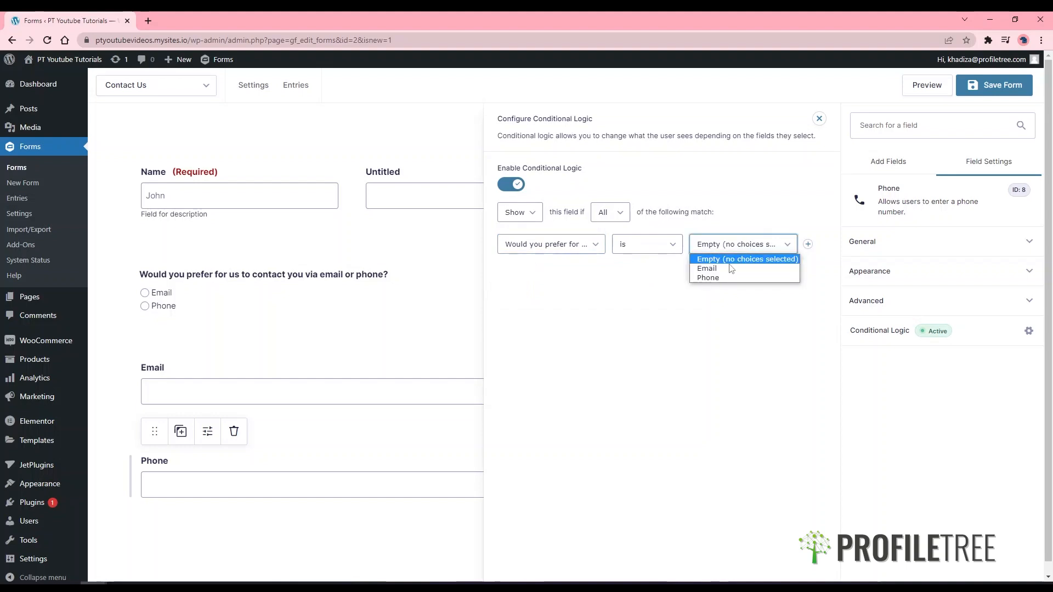
pyautogui.click(720, 278)
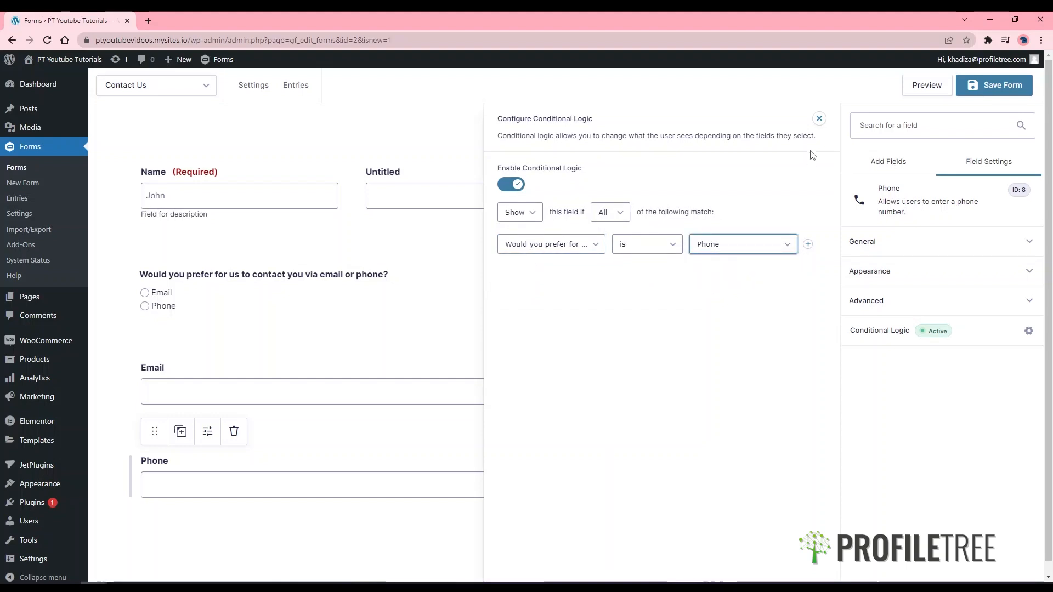
pyautogui.click(819, 119)
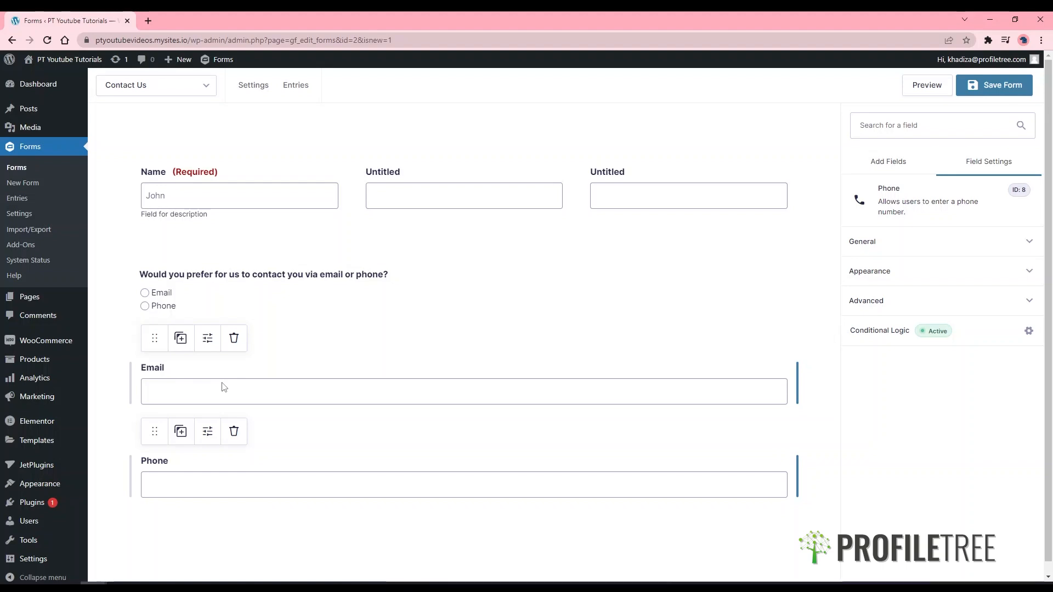
# Add a Drop Down field from the standard fields to the left of the radio buttons in the same row.
pyautogui.click(893, 161)
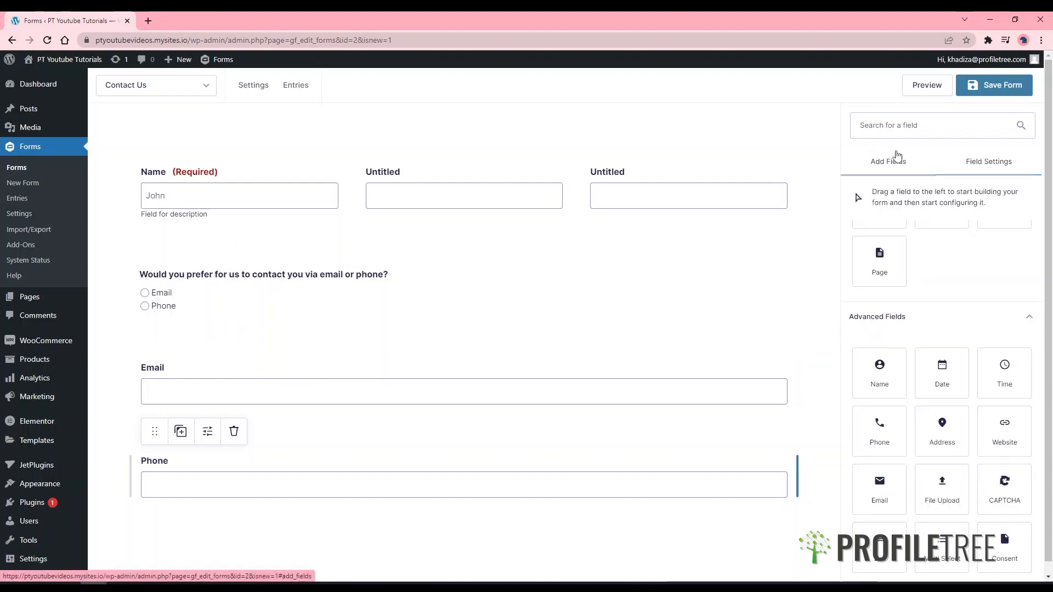
pyautogui.scroll(4, 926, 359)
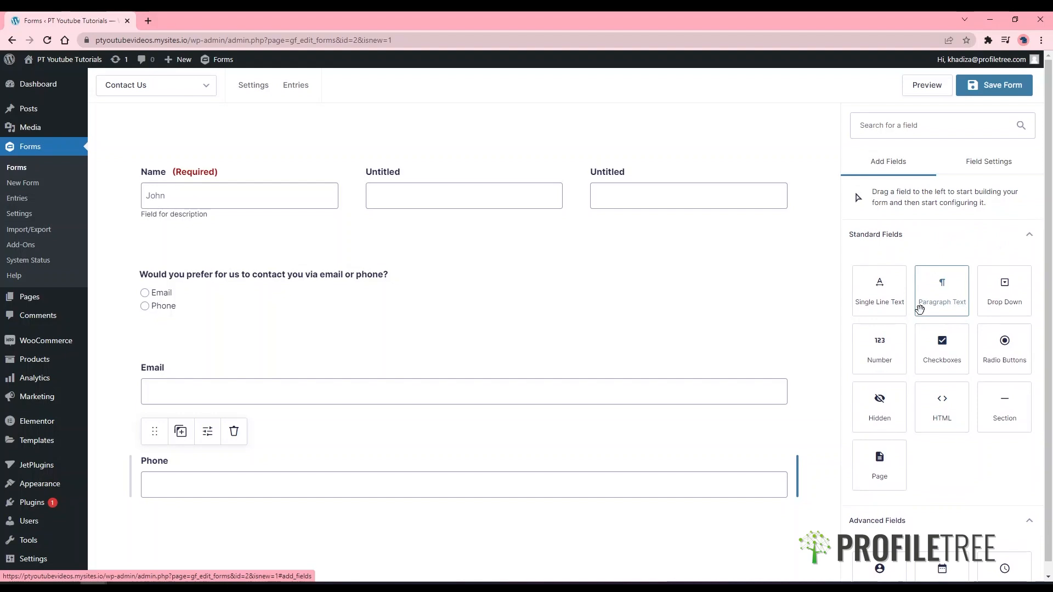
pyautogui.moveTo(1005, 287); pyautogui.dragTo(414, 293)
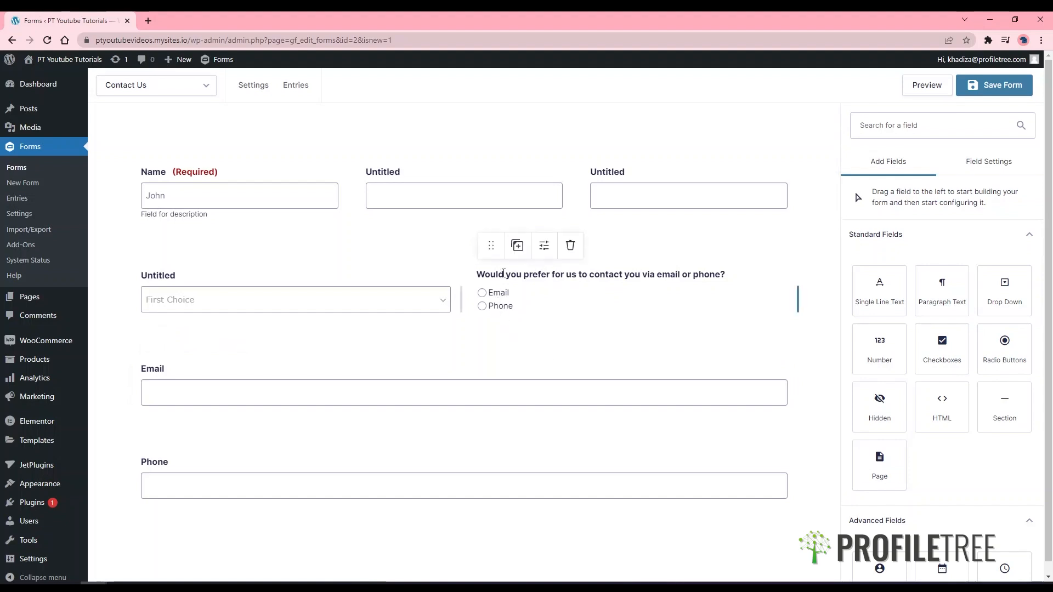
# Replace the drop-down field's default choices with the predefined Countries list through Bulk Add / Predefined Choices.
pyautogui.click(207, 247)
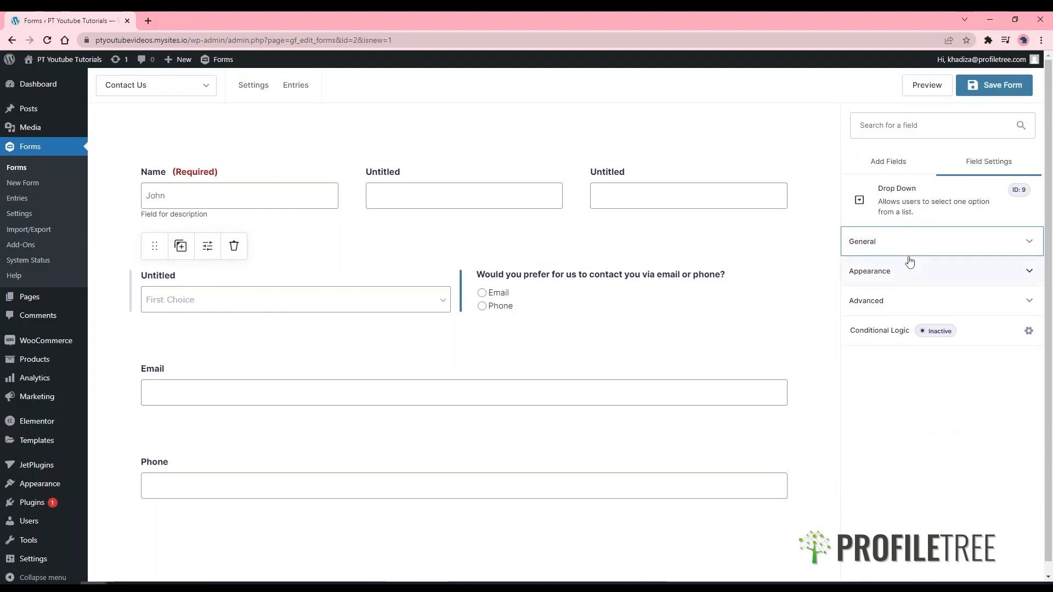
pyautogui.click(897, 246)
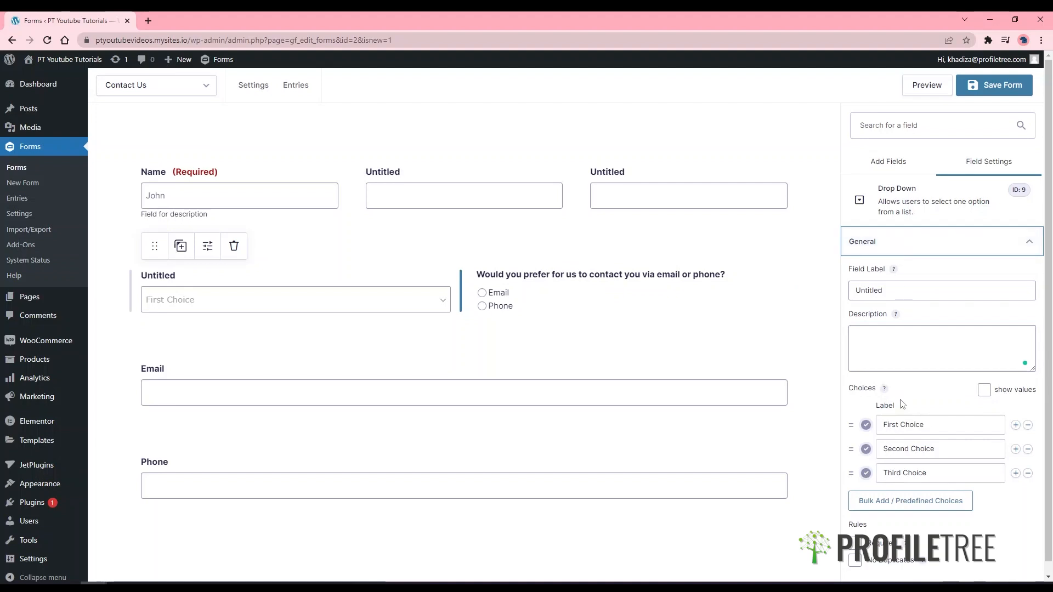
pyautogui.scroll(-2, 902, 404)
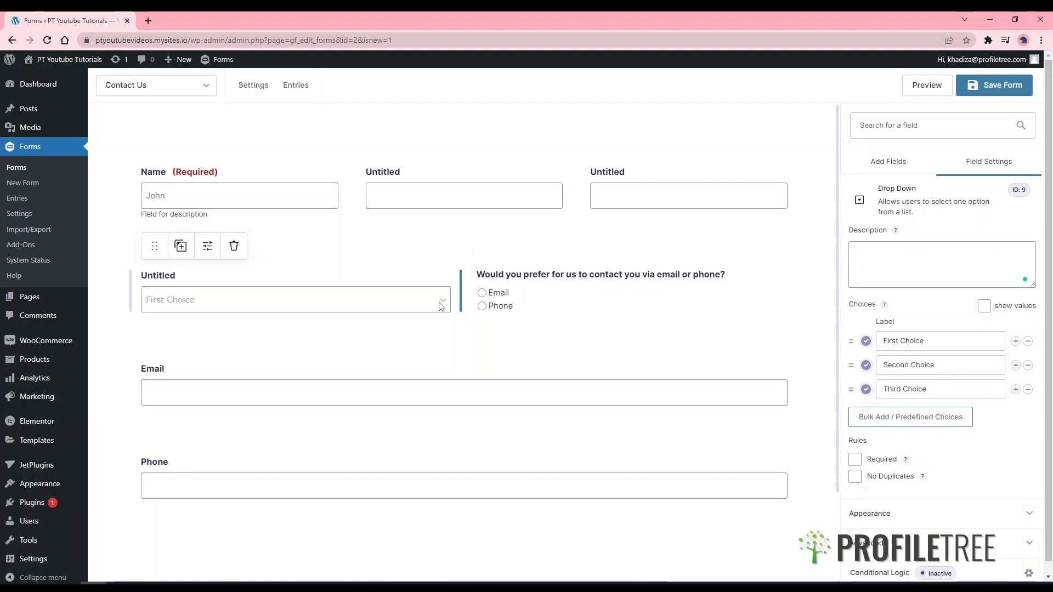
pyautogui.click(900, 418)
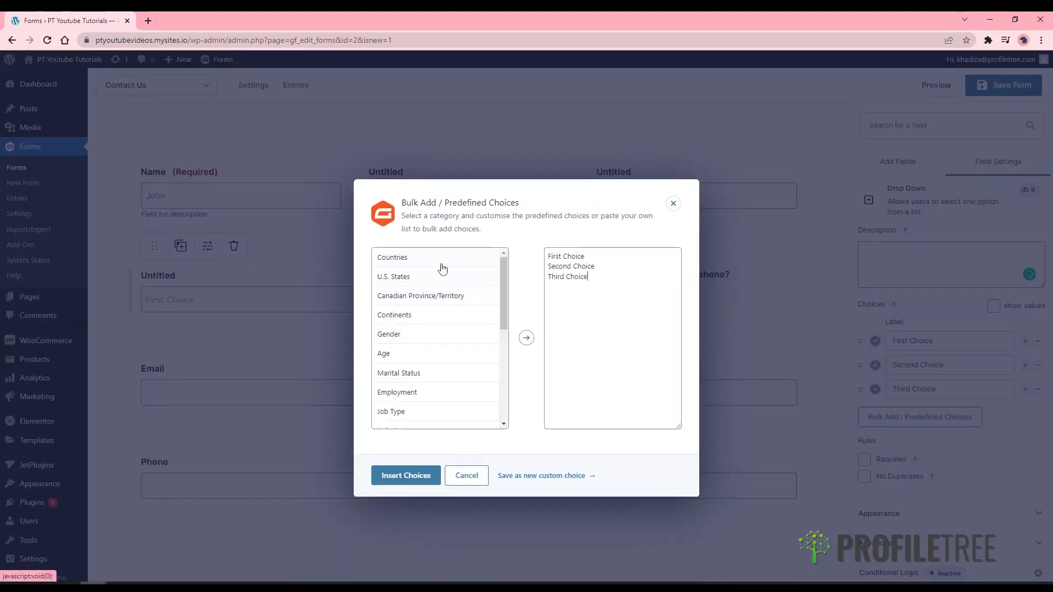
pyautogui.scroll(-5, 416, 376)
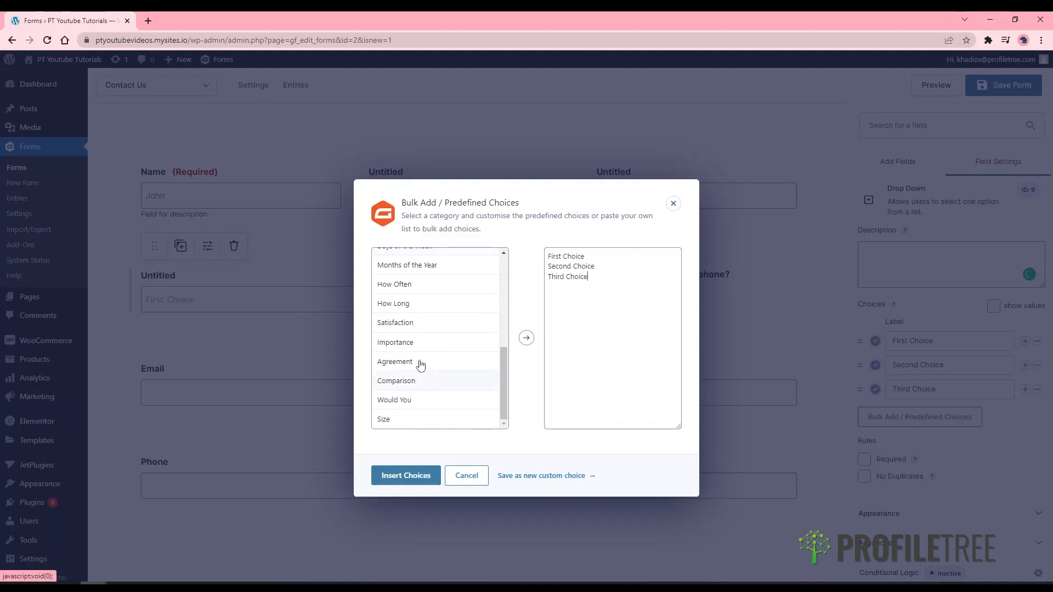
pyautogui.scroll(5, 431, 327)
pyautogui.hotkey('ctrl', 'a')
pyautogui.press('BackSpace')
pyautogui.click(417, 265)
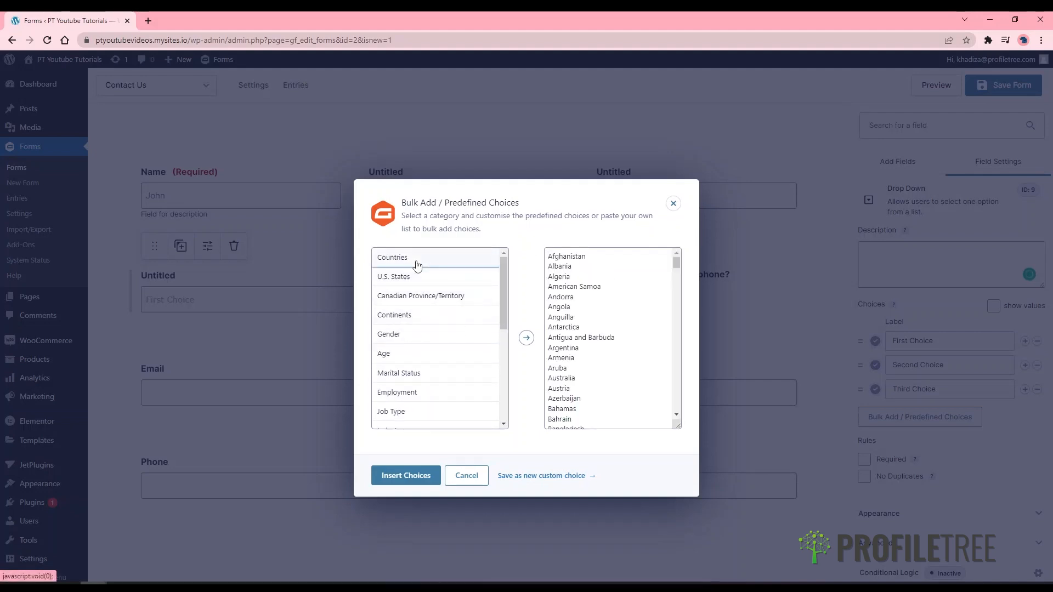
pyautogui.scroll(-20, 642, 390)
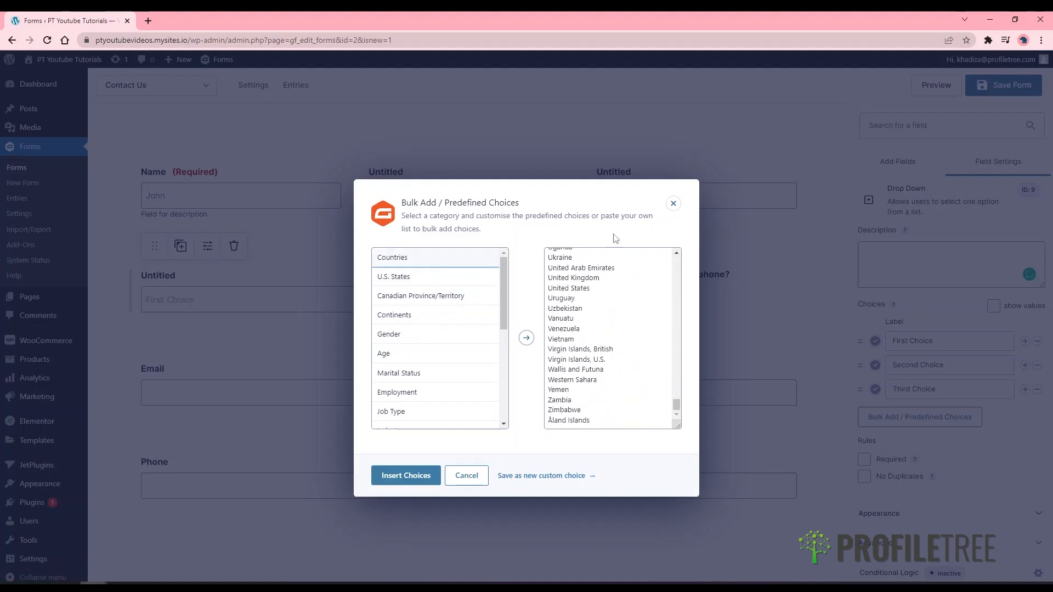
pyautogui.scroll(15, 604, 314)
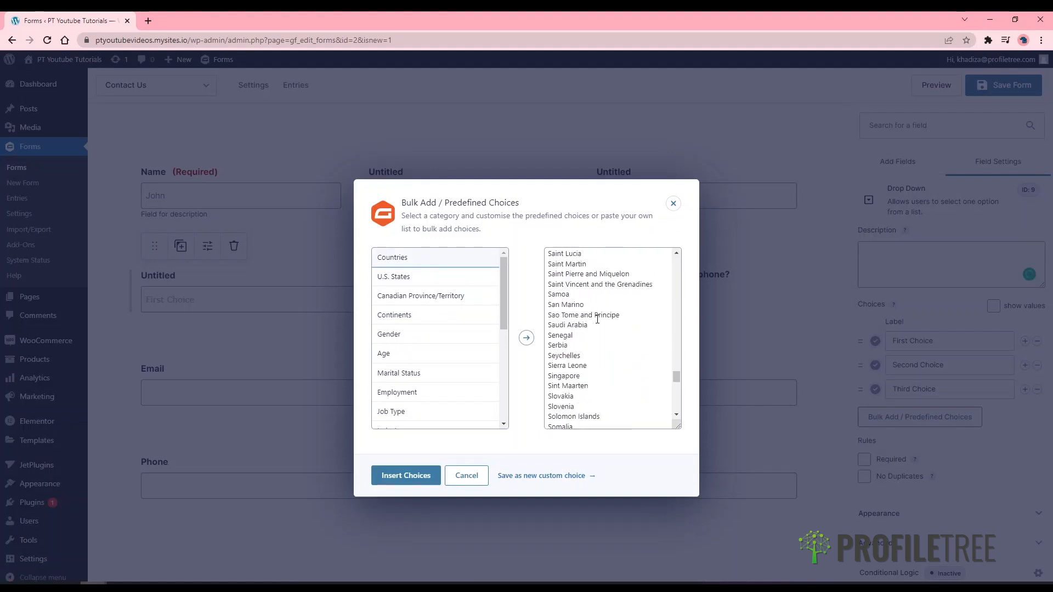
pyautogui.click(400, 483)
pyautogui.click(399, 482)
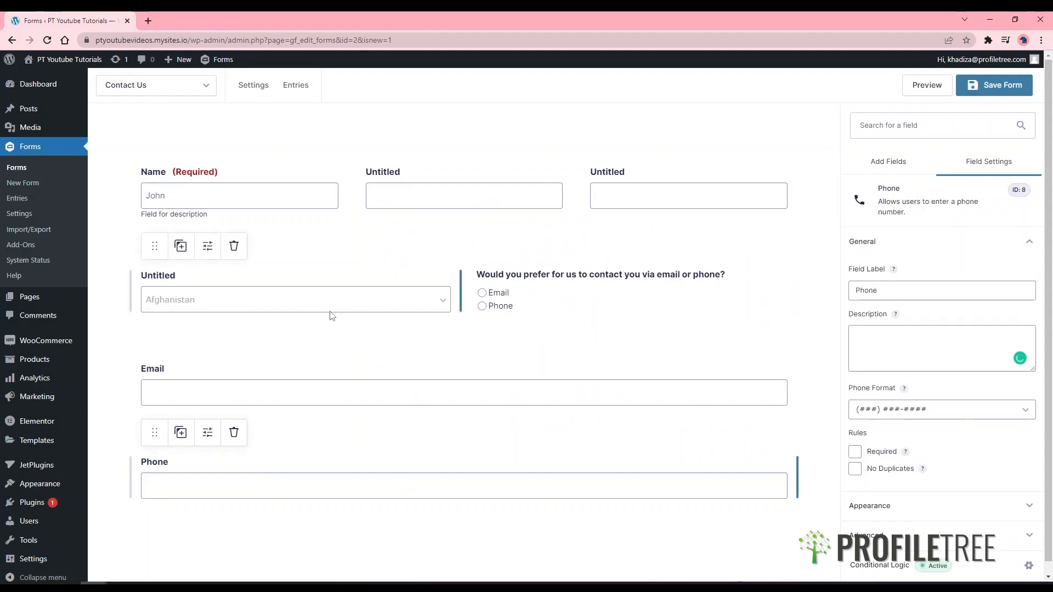
# Add a Checkboxes field and place it to the right of the radio buttons in the drop-down's row.
pyautogui.click(888, 161)
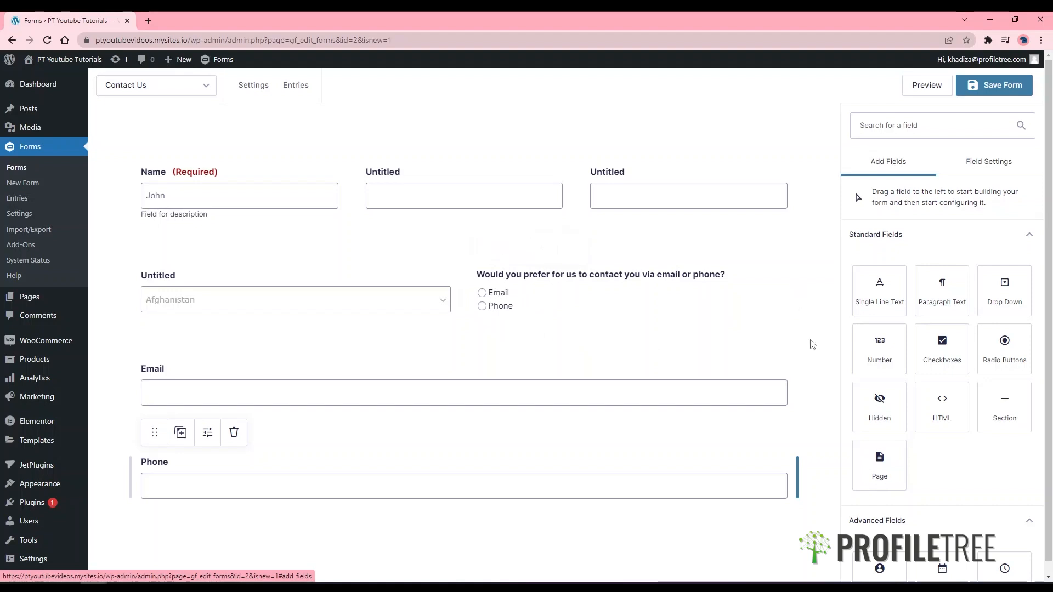
pyautogui.click(944, 366)
pyautogui.rightClick(784, 290)
pyautogui.click(773, 280)
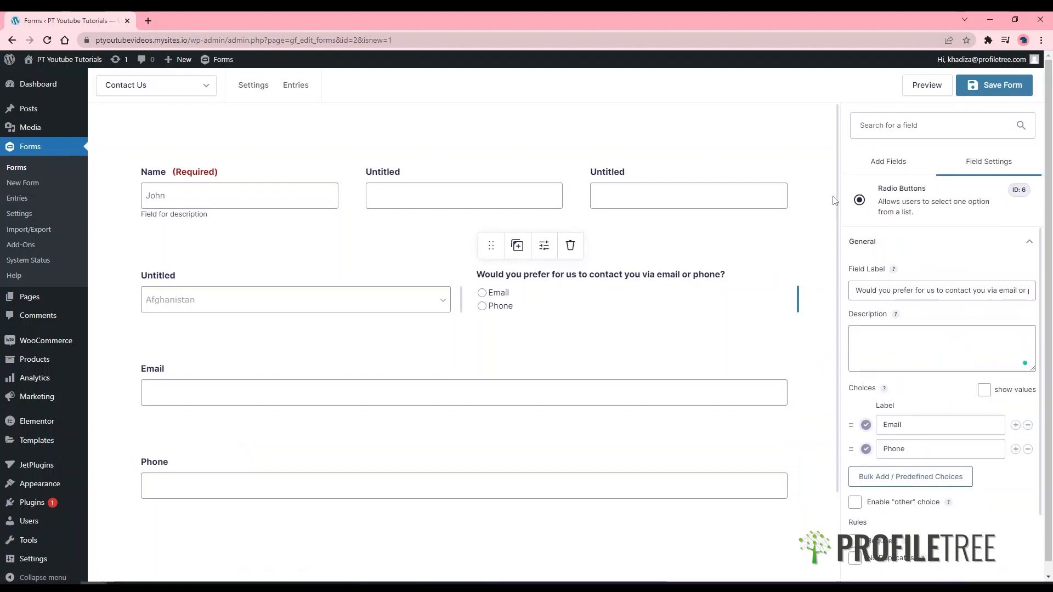
pyautogui.click(879, 161)
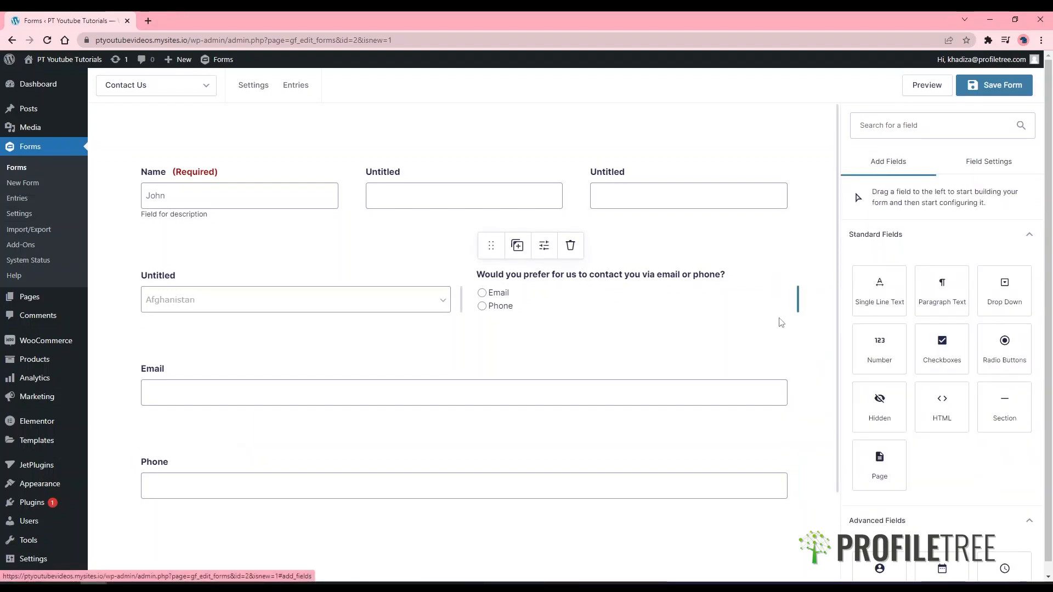
pyautogui.click(942, 348)
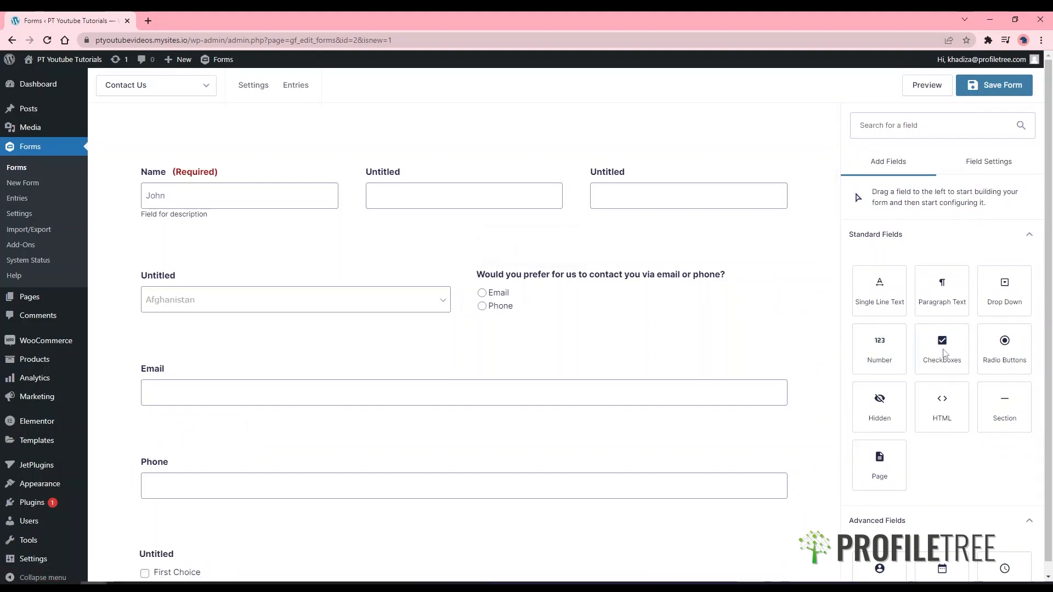
pyautogui.moveTo(256, 559)
pyautogui.moveTo(221, 517); pyautogui.dragTo(773, 293)
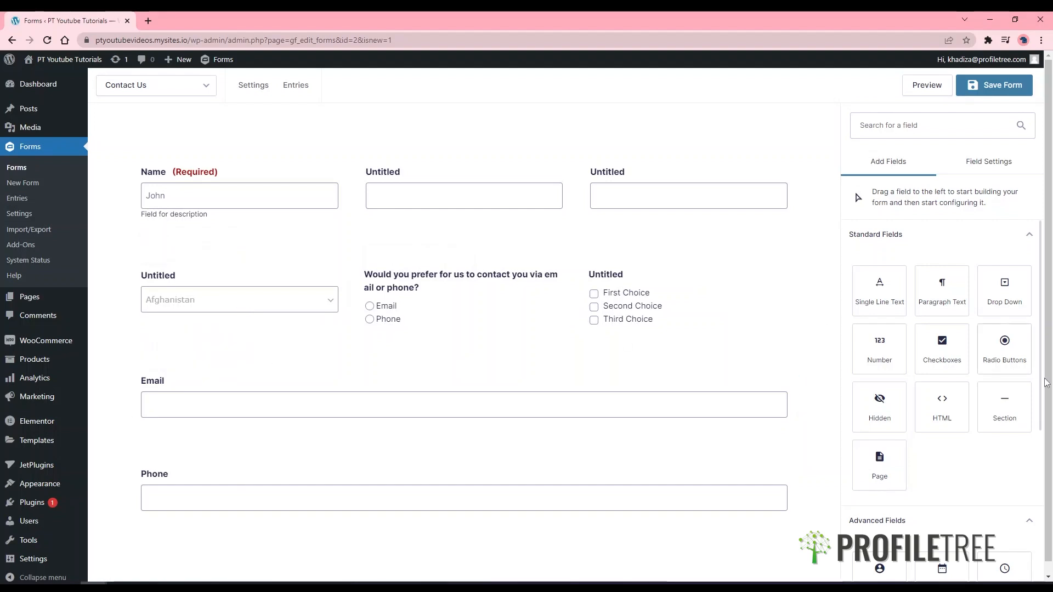
# Replace the Checkboxes field's default choices with the predefined Age list through Bulk Add / Predefined Choices.
pyautogui.click(598, 314)
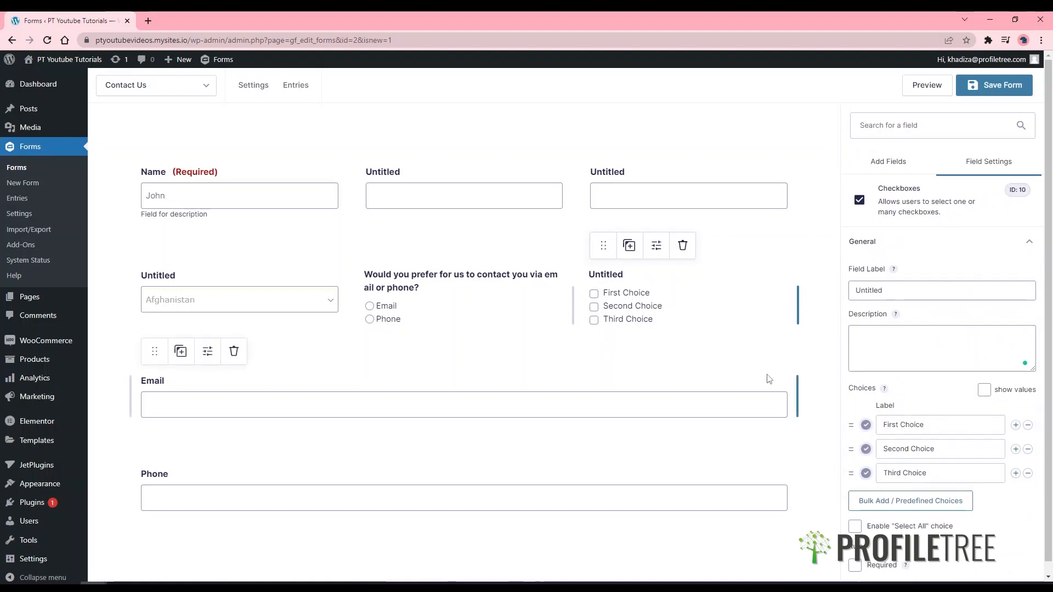
pyautogui.scroll(-1, 976, 493)
pyautogui.scroll(1, 987, 528)
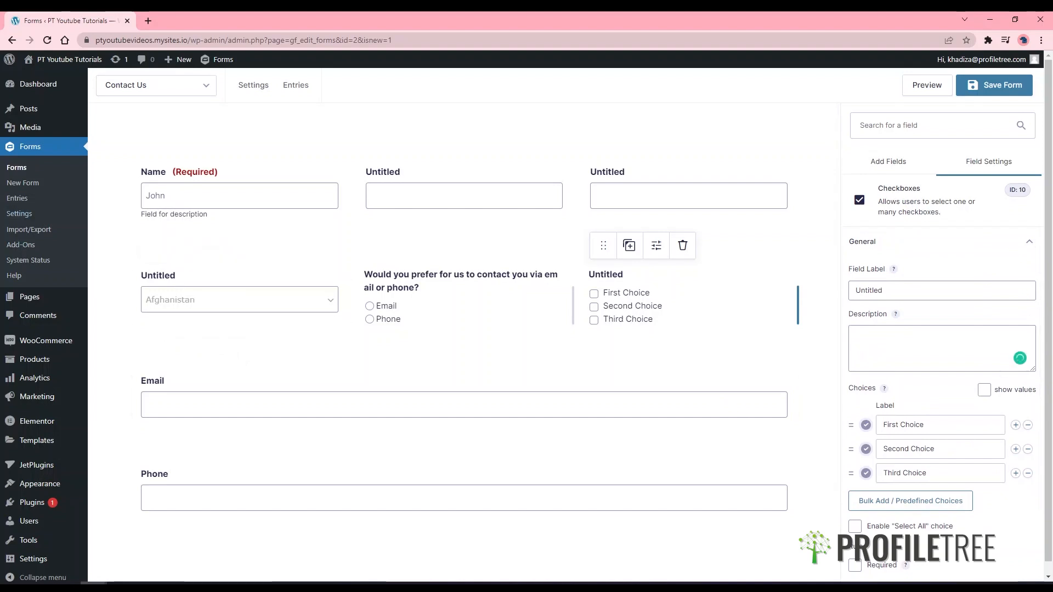
pyautogui.click(902, 500)
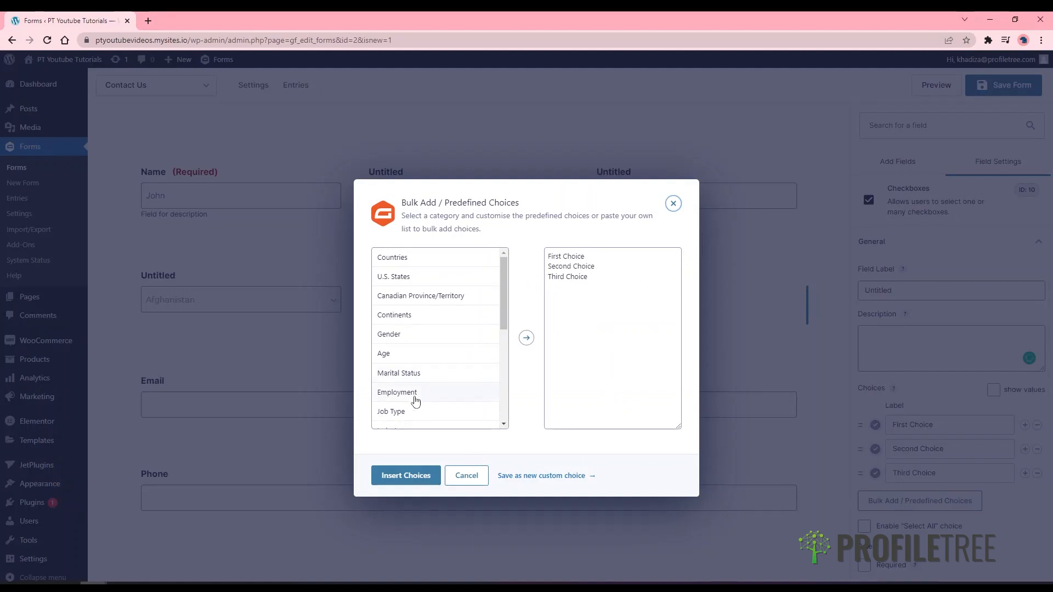
pyautogui.scroll(-5, 416, 402)
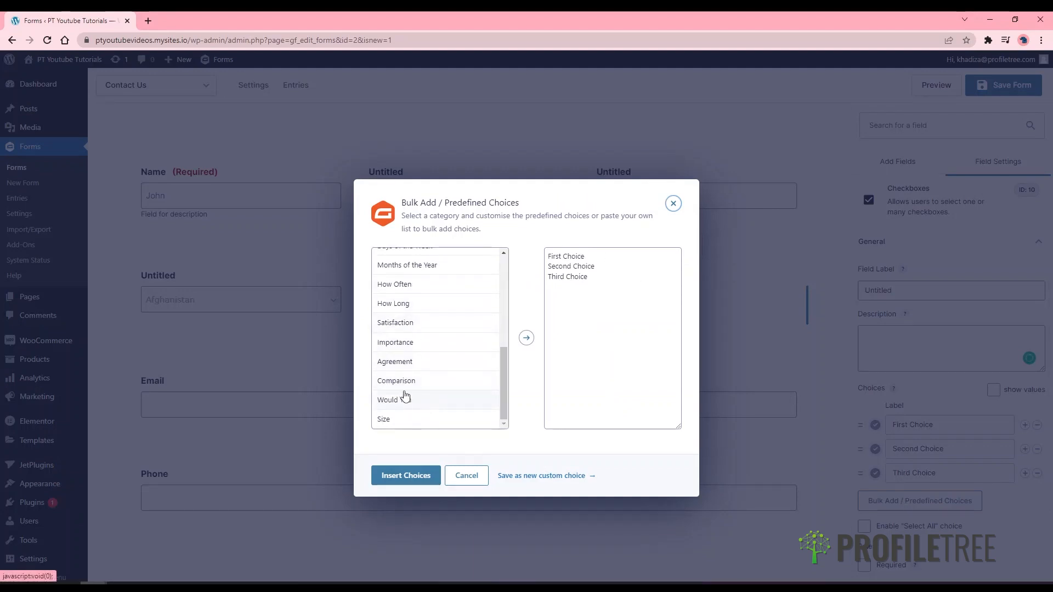
pyautogui.click(398, 387)
pyautogui.click(397, 341)
pyautogui.scroll(3, 402, 302)
pyautogui.click(399, 285)
pyautogui.click(415, 263)
pyautogui.click(418, 476)
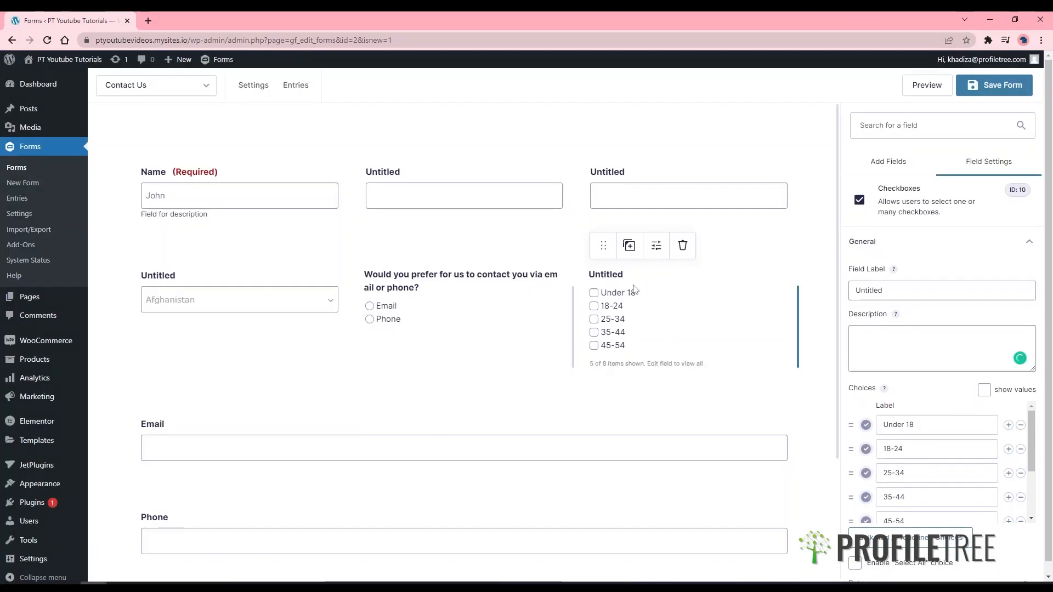
# Enable the "Select All" choice for the age Checkboxes field.
pyautogui.scroll(-3, 930, 472)
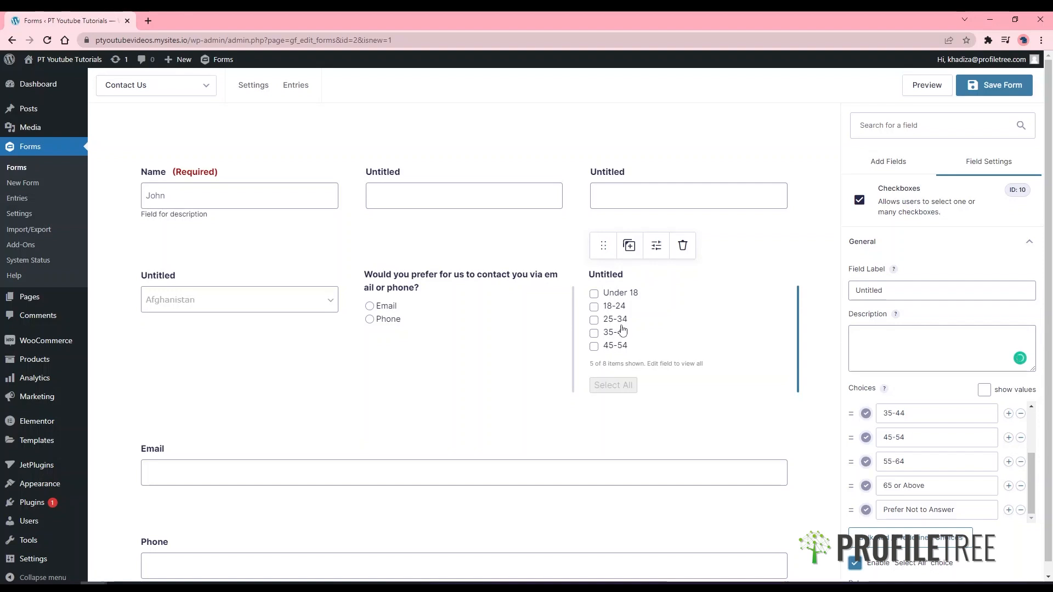
pyautogui.scroll(-2, 939, 514)
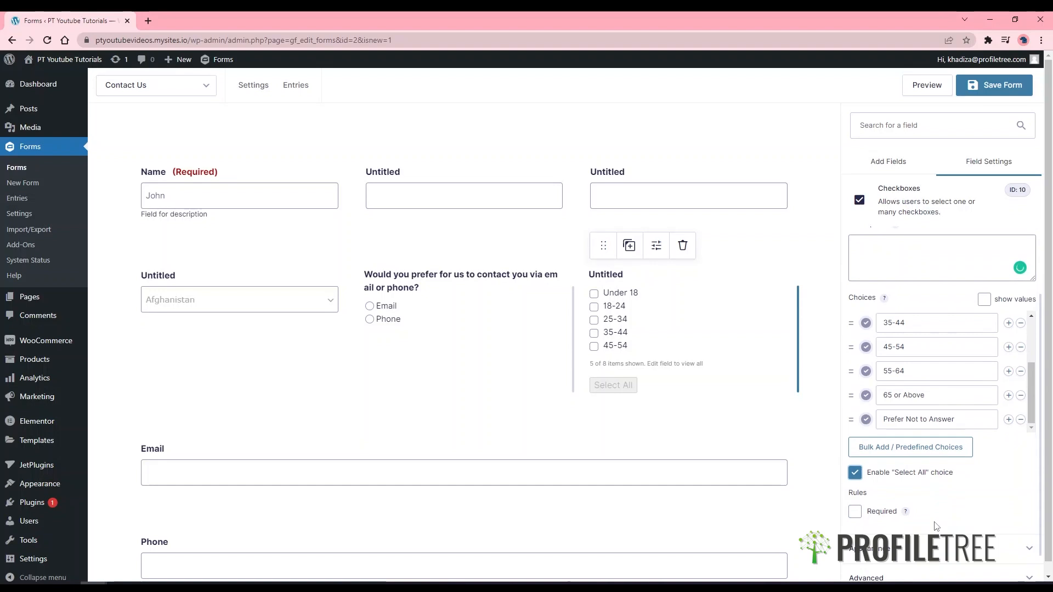
pyautogui.scroll(-1, 923, 510)
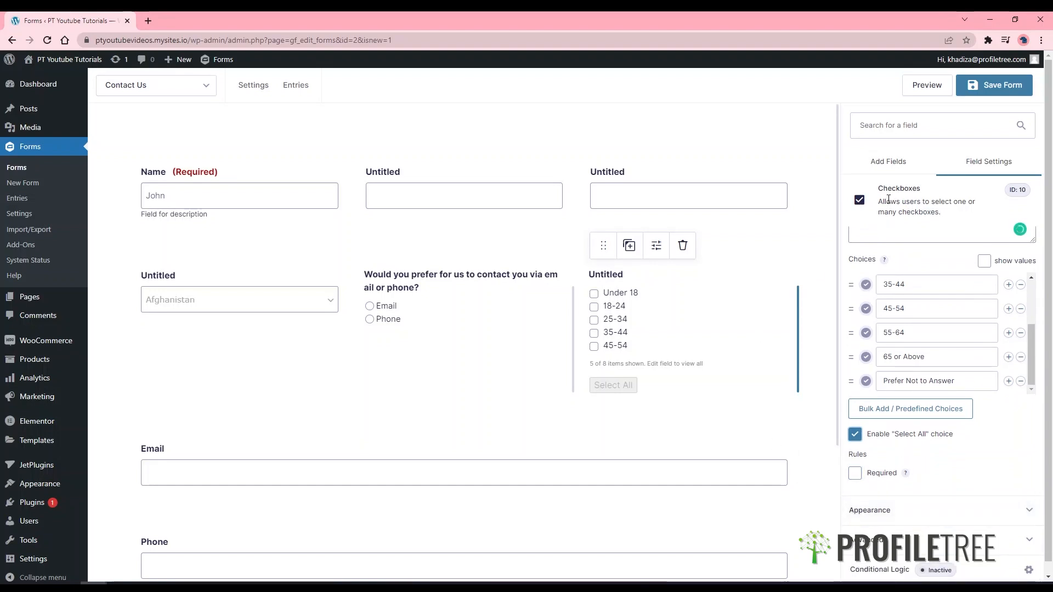
# Add a Section field from the standard fields between the checkboxes row and the Email field.
pyautogui.click(882, 163)
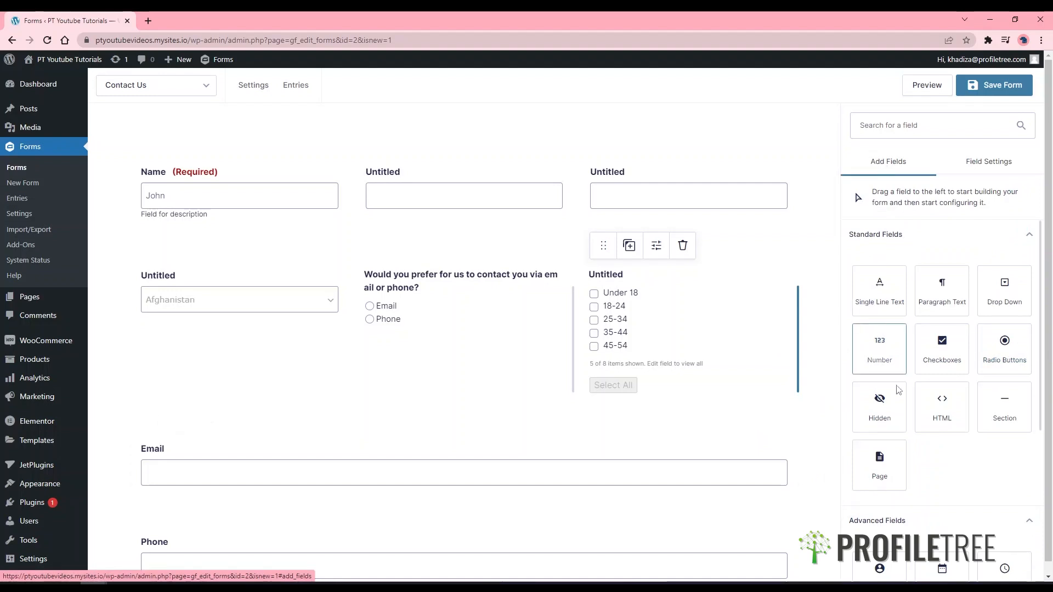
pyautogui.moveTo(1003, 407); pyautogui.dragTo(729, 393)
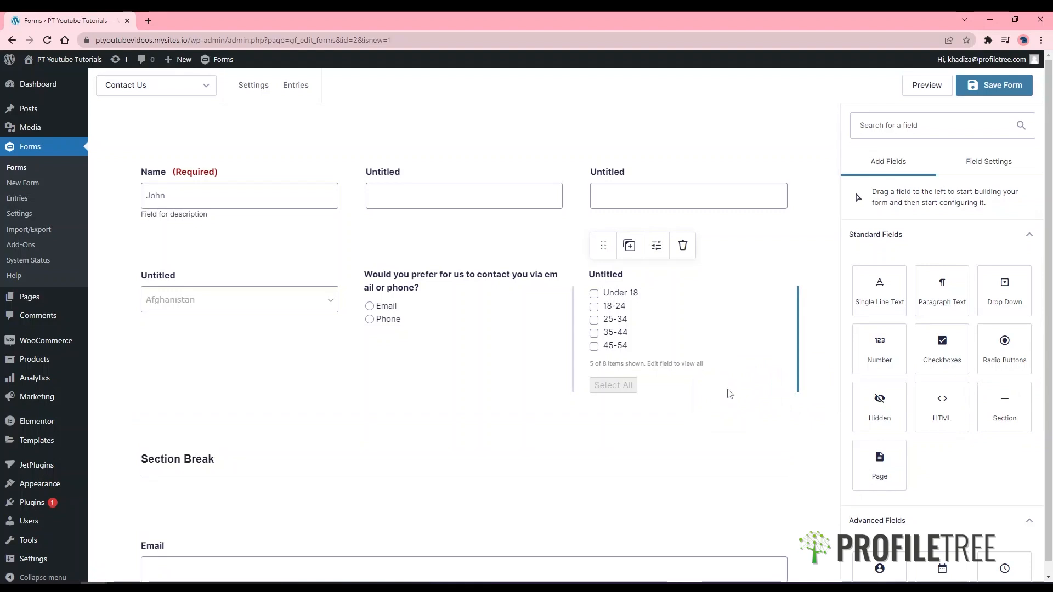
pyautogui.moveTo(495, 461)
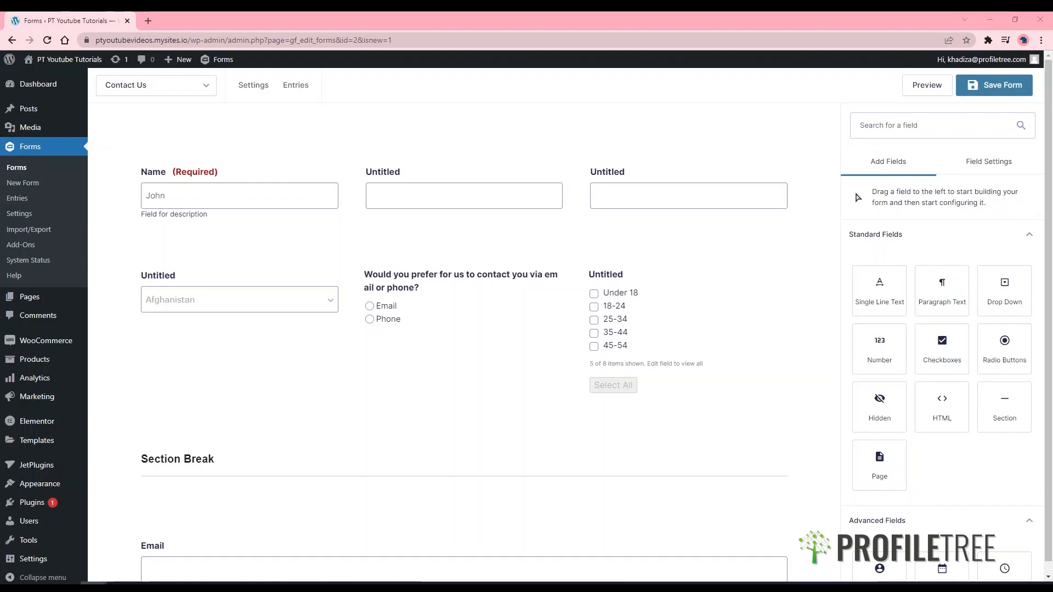
# Duplicate the section break and move one copy to the top of the form, above the Name row.
pyautogui.click(207, 419)
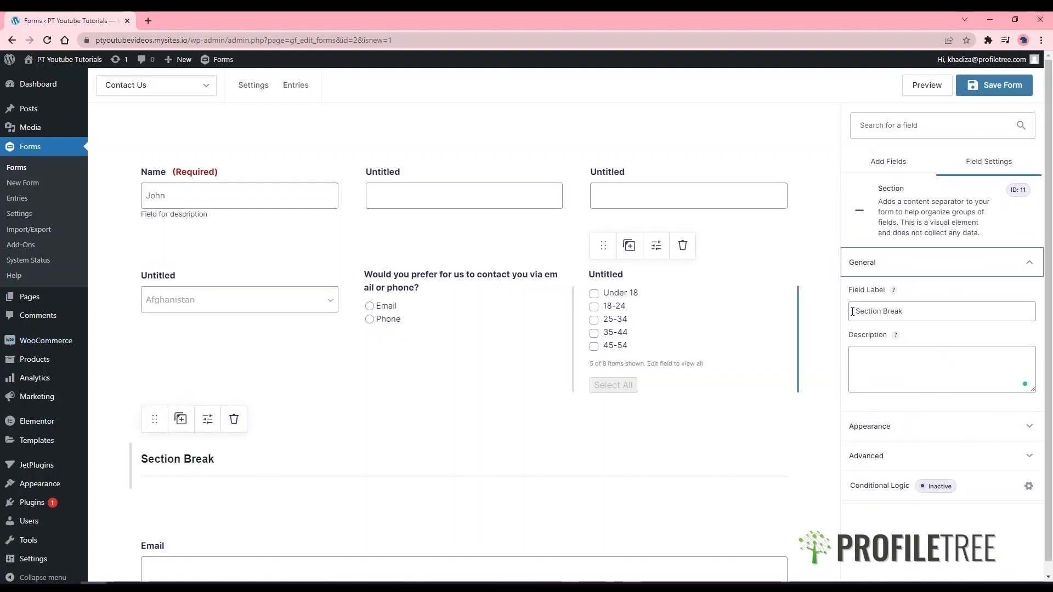
pyautogui.moveTo(908, 311); pyautogui.dragTo(851, 311)
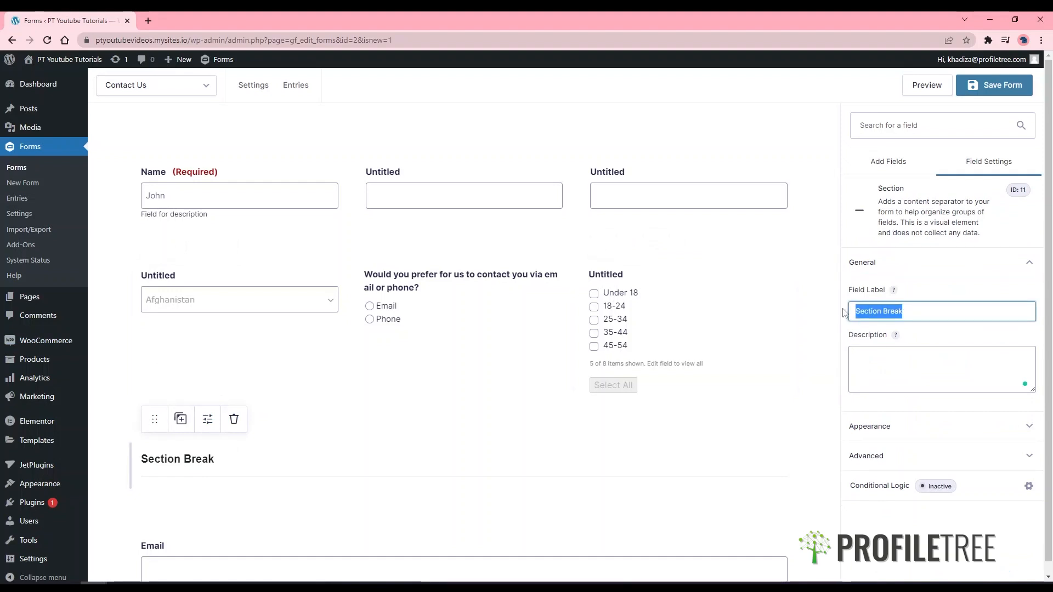
pyautogui.click(181, 419)
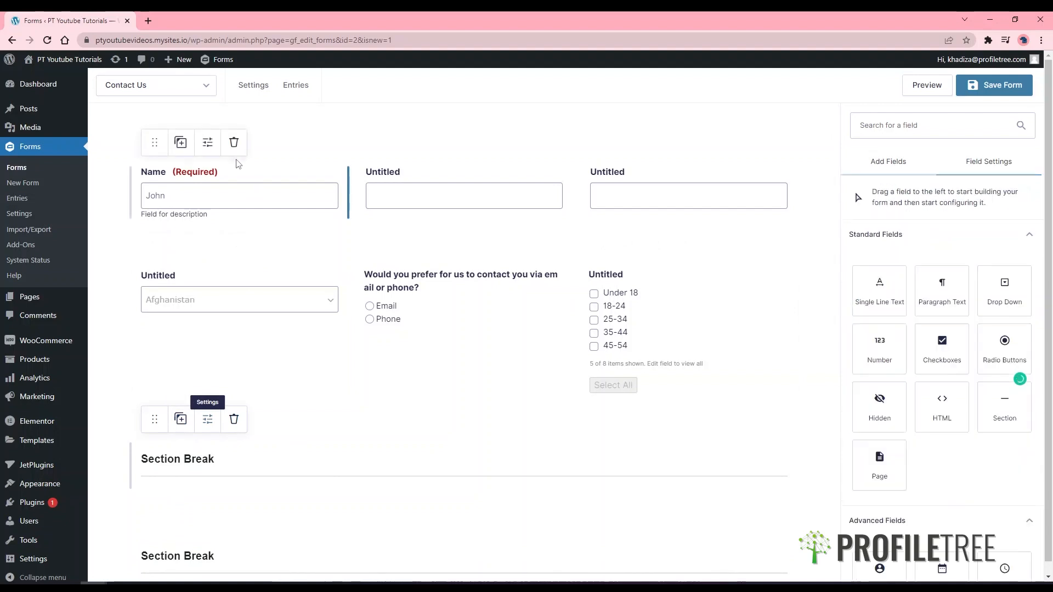
pyautogui.moveTo(155, 419); pyautogui.dragTo(207, 148)
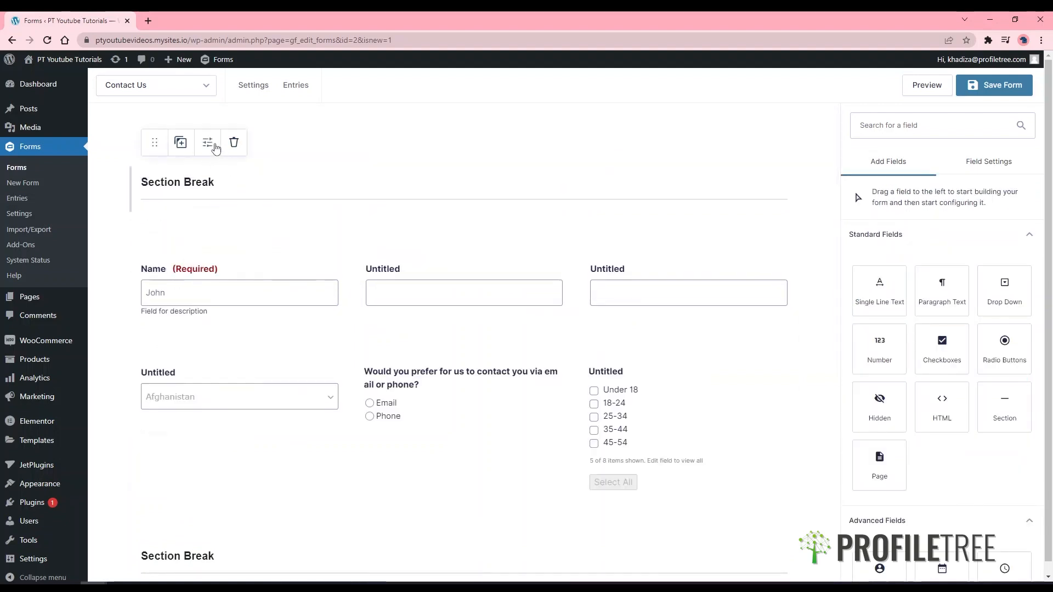
# Set the field label of the section above the Name row to "About Yourself".
pyautogui.click(207, 143)
pyautogui.tripleClick(895, 307)
pyautogui.write('About Yoru')
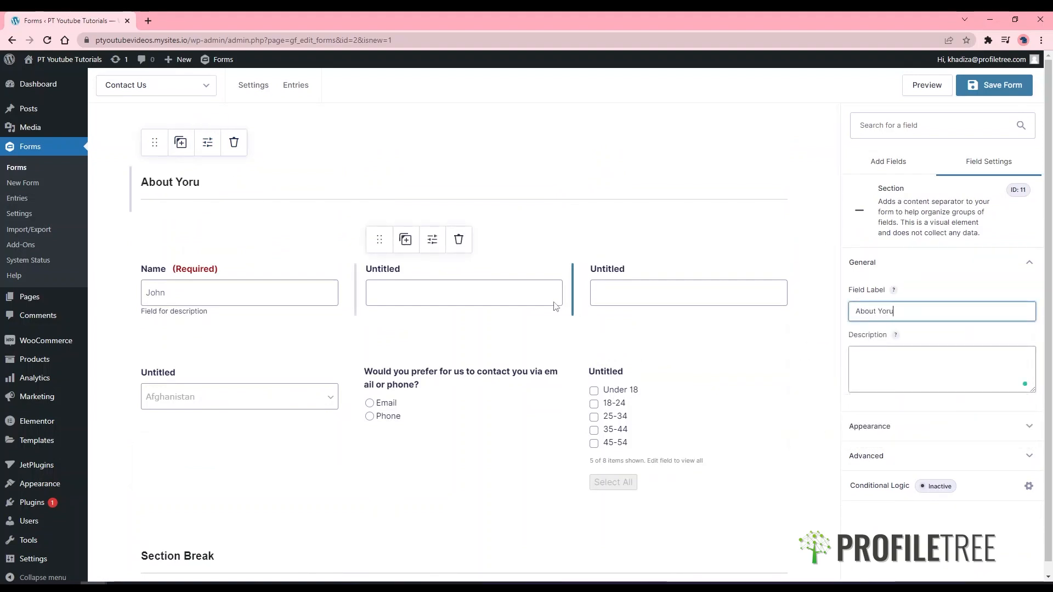
pyautogui.press('BackSpace')
pyautogui.press('BackSpace')
pyautogui.write('urself')
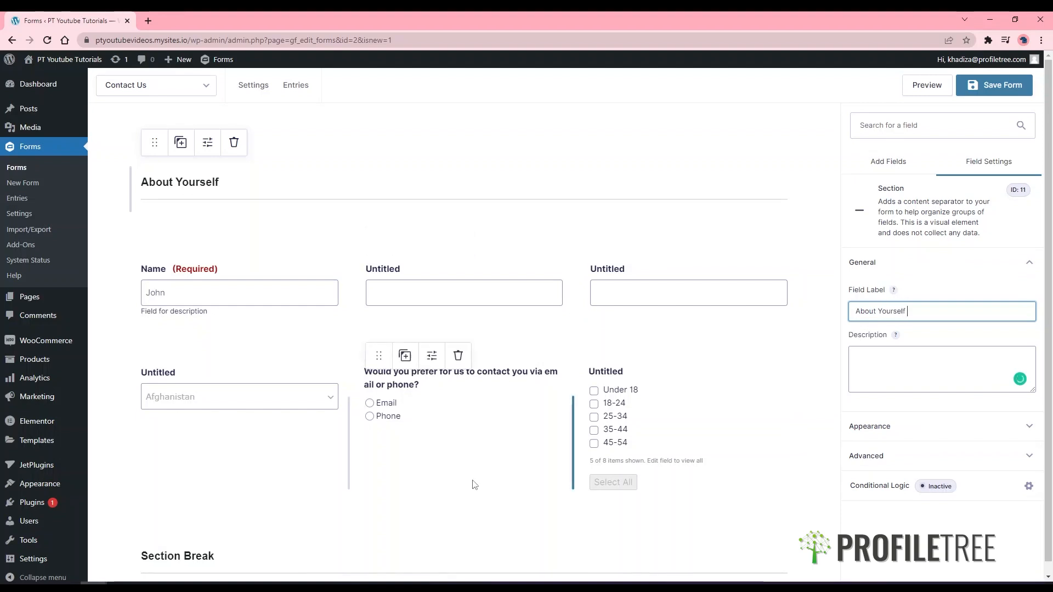
# Set the field label of the section break above the Email field to "About your company".
pyautogui.scroll(-4, 472, 484)
pyautogui.click(645, 360)
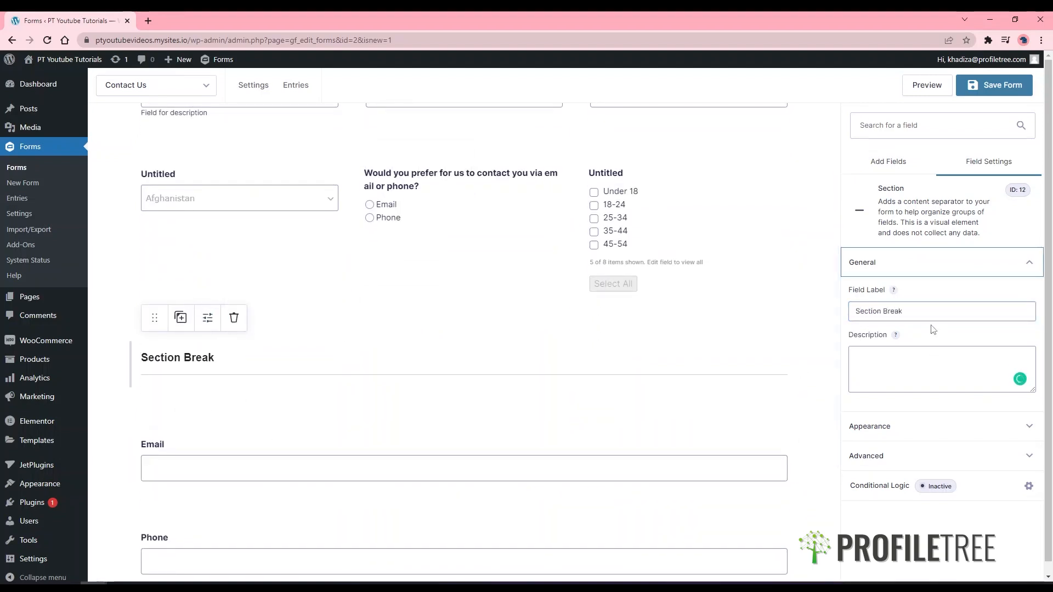
pyautogui.write('Abou')
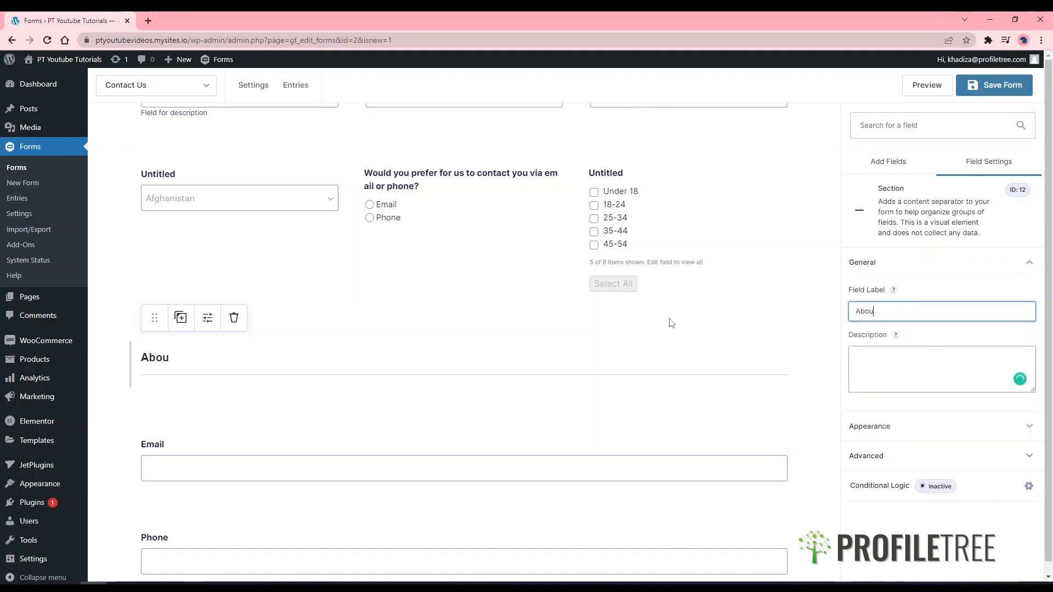
pyautogui.write('t your com')
pyautogui.press('BackSpace')
pyautogui.write('ompany')
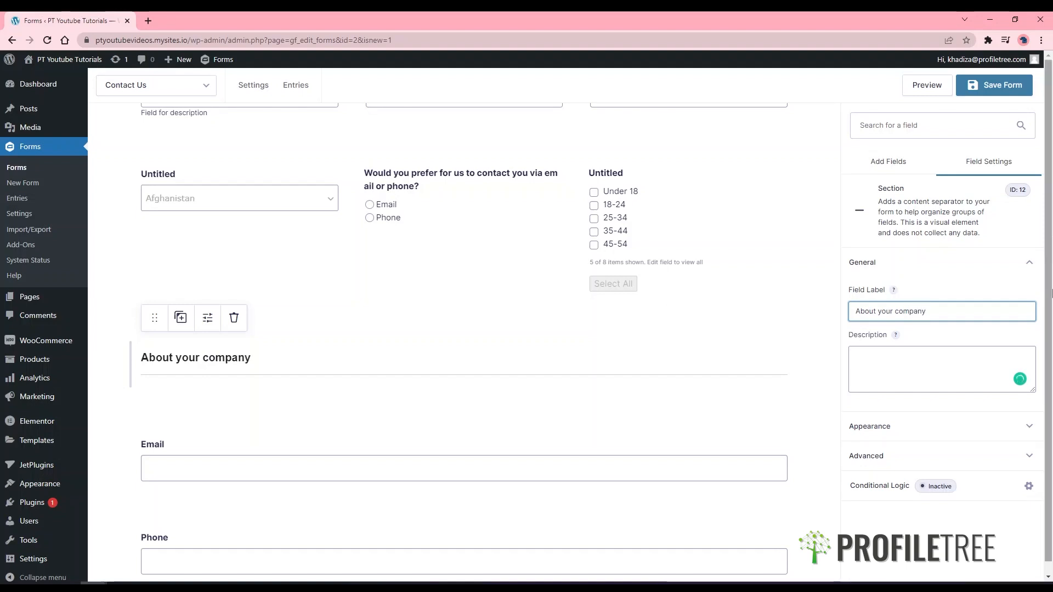
# Add a Page field between the "About your company" section and the Email field.
pyautogui.click(868, 160)
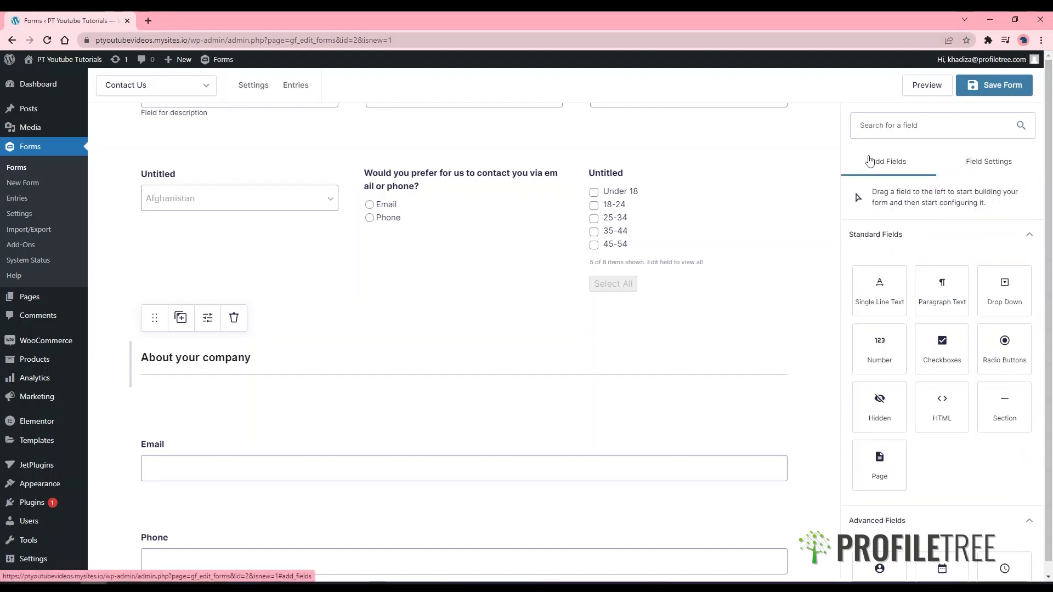
pyautogui.moveTo(887, 475); pyautogui.dragTo(572, 405)
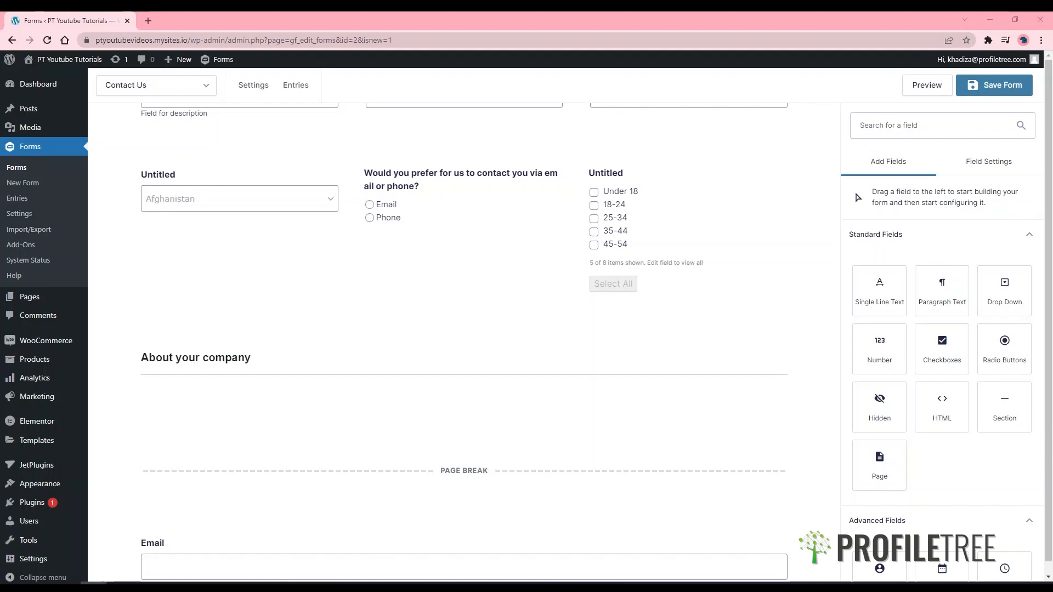
# Review how the form is divided into pages, from the start paging marker through the page break to the end paging marker.
pyautogui.scroll(-5, 291, 362)
pyautogui.scroll(10, 302, 383)
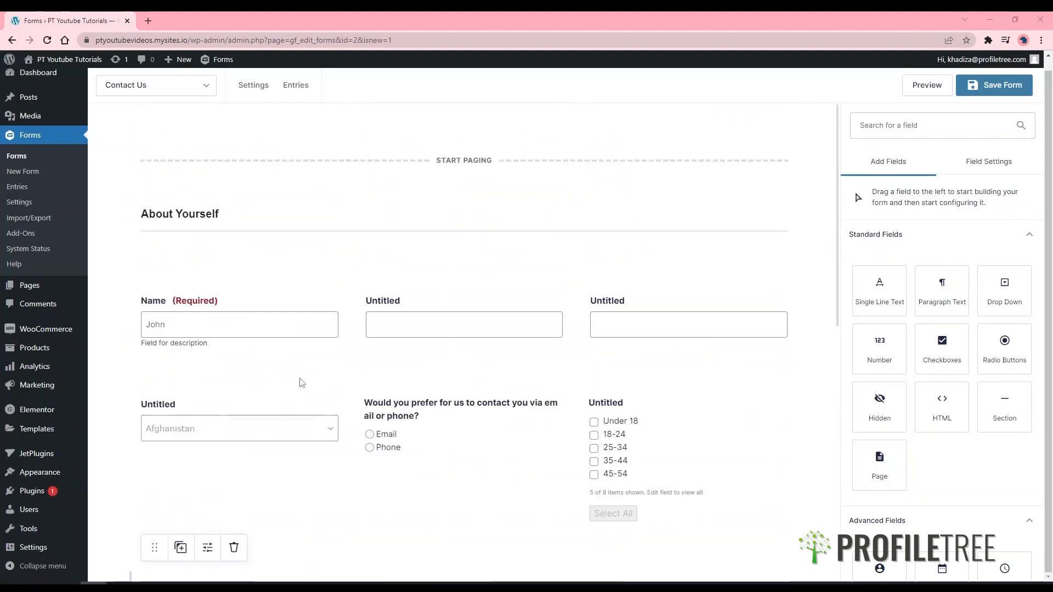
pyautogui.scroll(-2, 299, 361)
pyautogui.scroll(2, 297, 329)
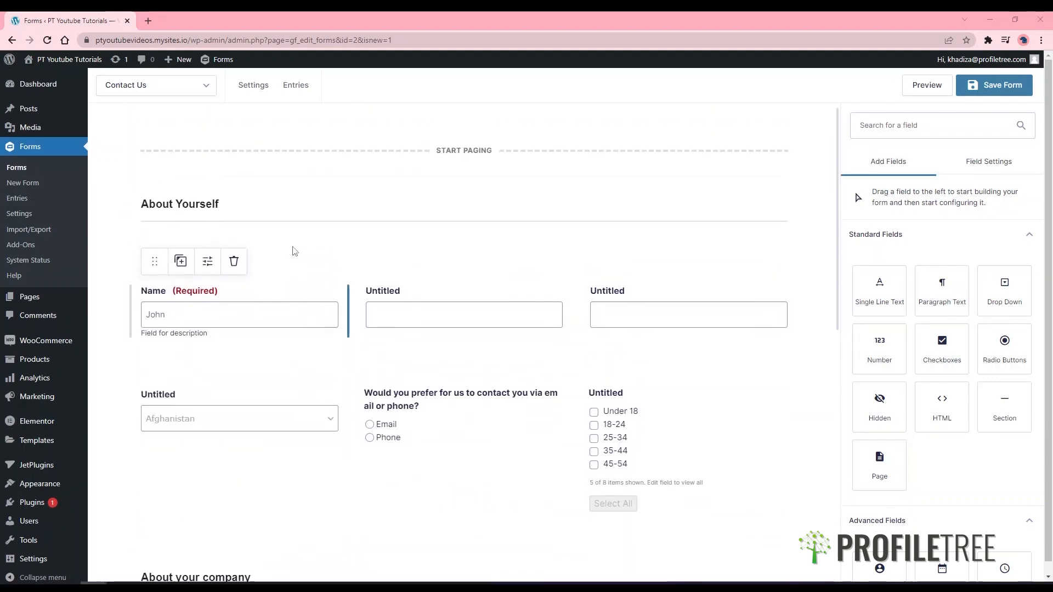
pyautogui.scroll(-3, 423, 442)
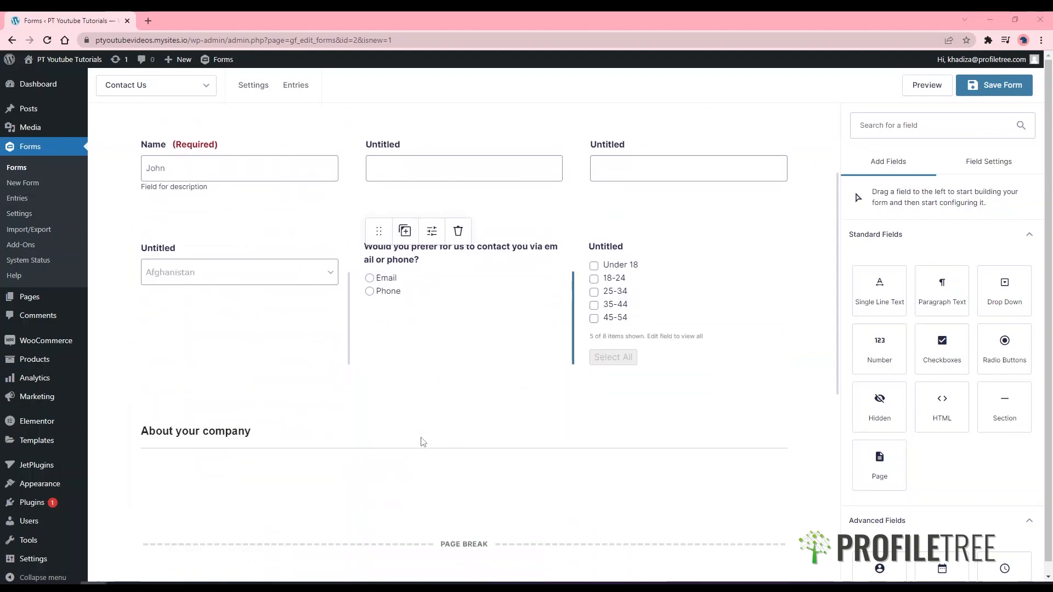
pyautogui.scroll(-4, 422, 440)
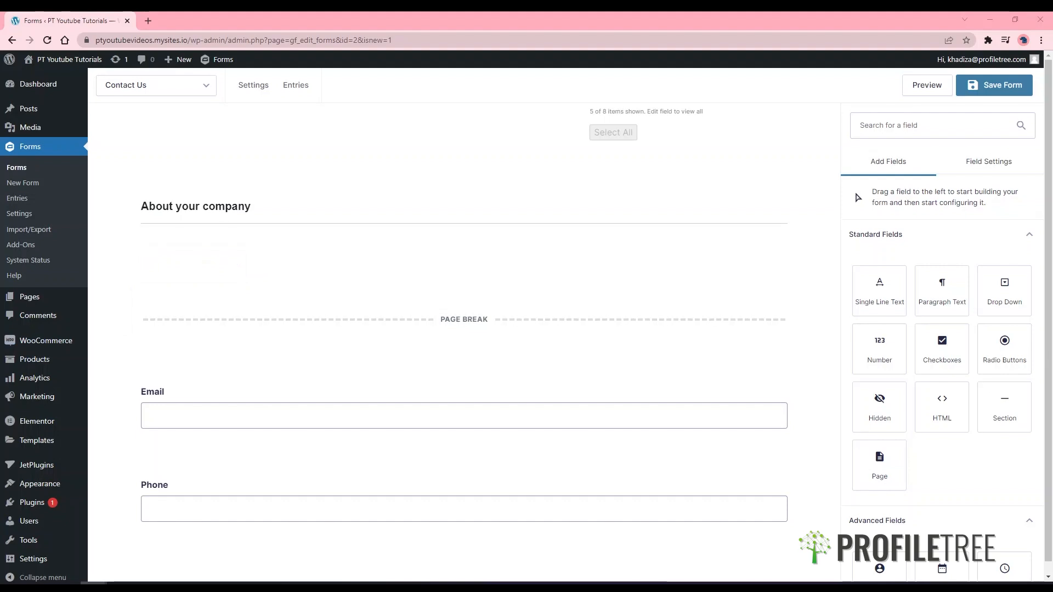
pyautogui.scroll(7, 464, 329)
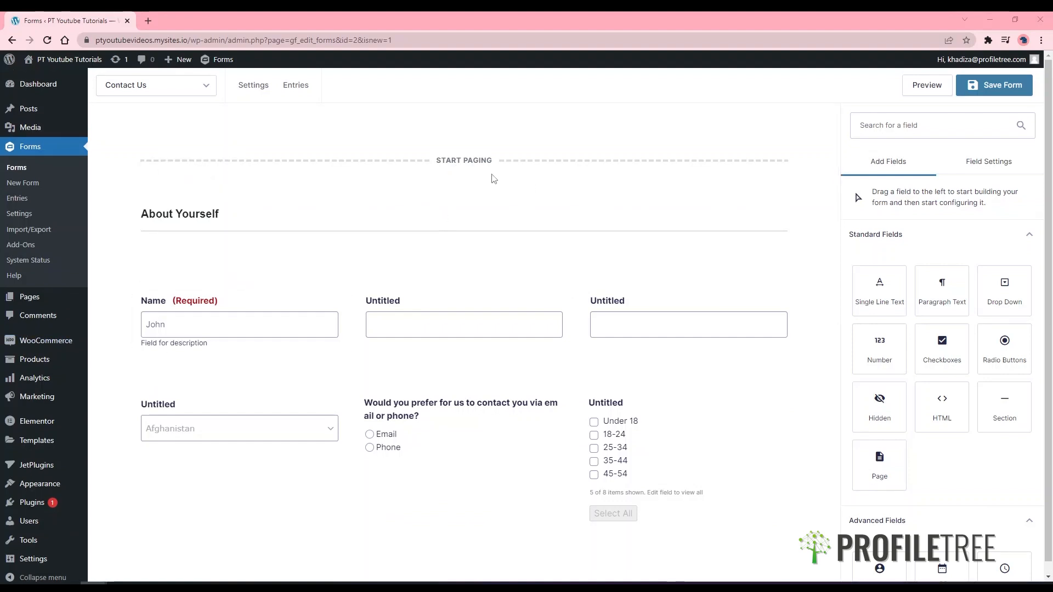
pyautogui.scroll(-5, 527, 362)
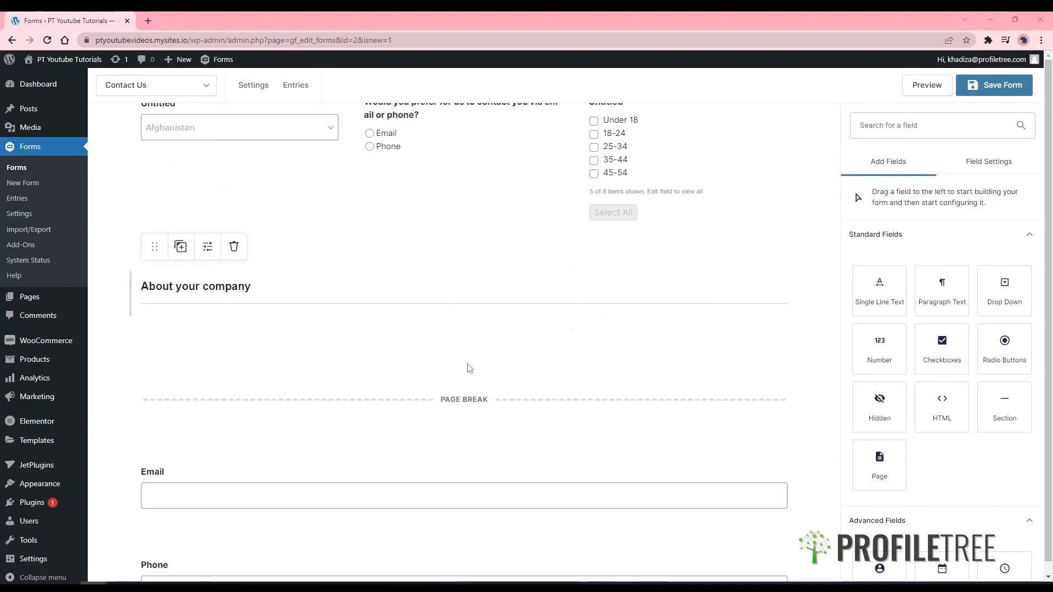
pyautogui.scroll(-1, 455, 420)
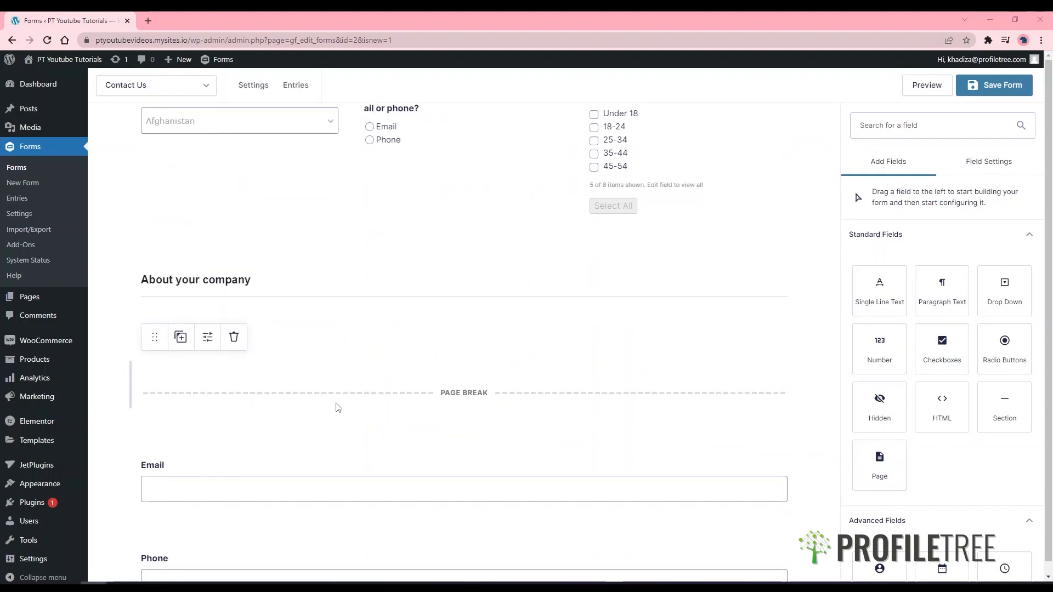
pyautogui.scroll(-4, 345, 471)
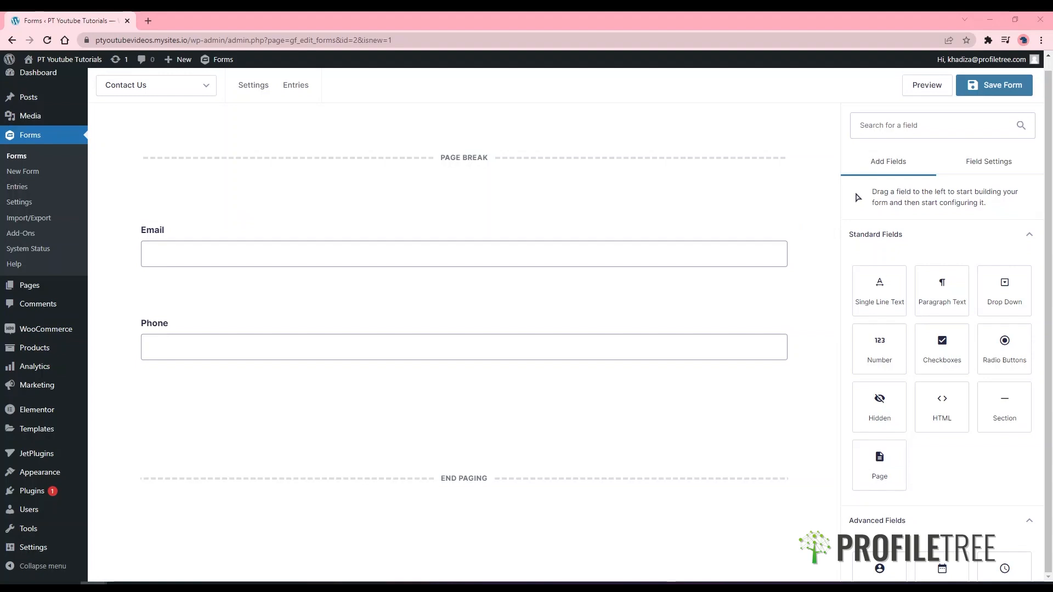
pyautogui.scroll(6, 519, 348)
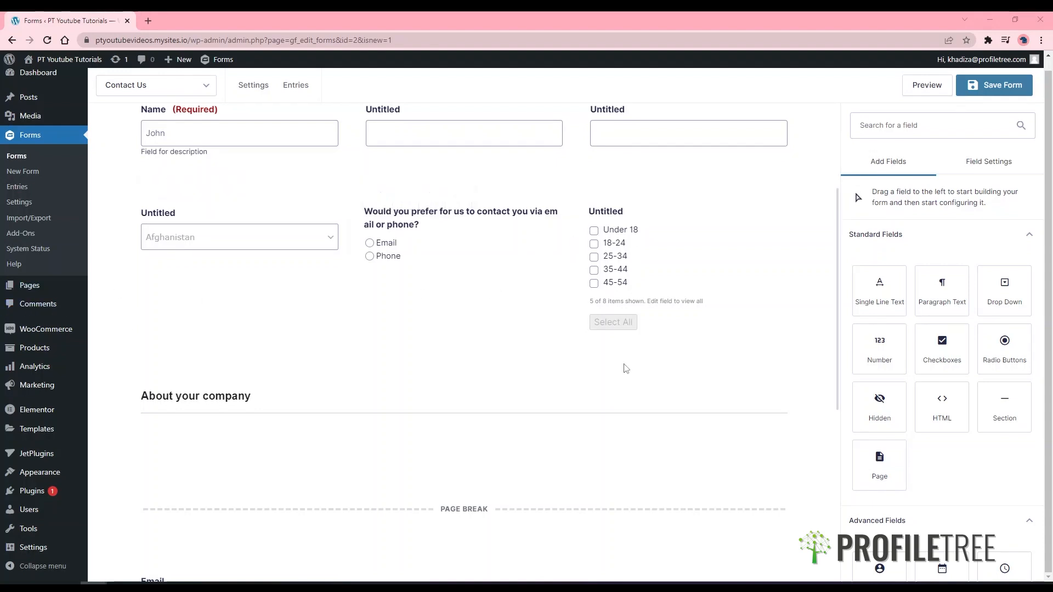
# In the start paging marker's pagination options, try the Steps and None progress indicators and settle on Progress Bar.
pyautogui.scroll(4, 444, 237)
pyautogui.click(442, 159)
pyautogui.scroll(-4, 442, 159)
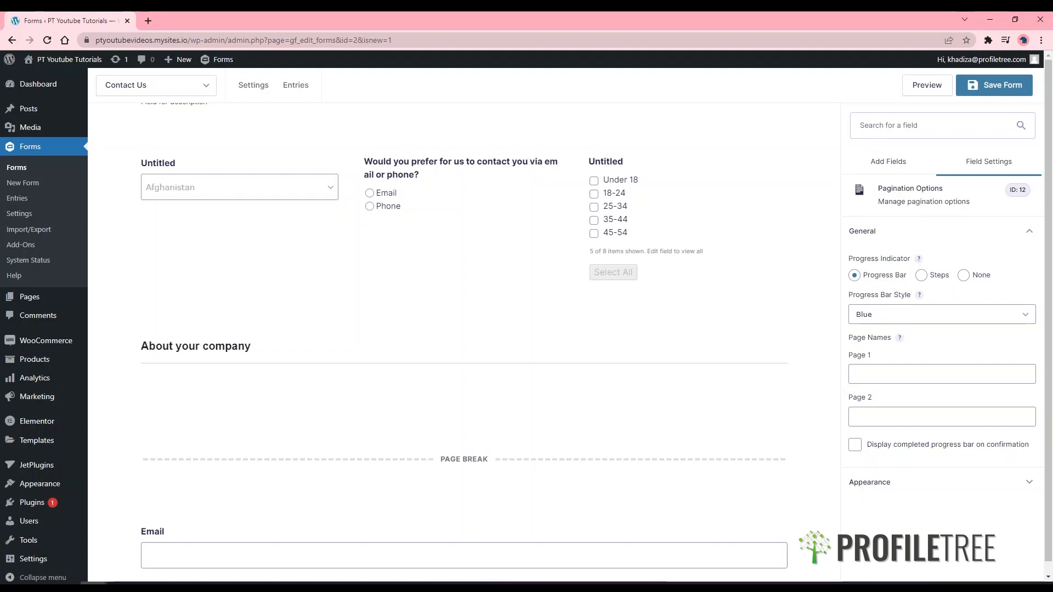
pyautogui.click(933, 275)
pyautogui.click(963, 275)
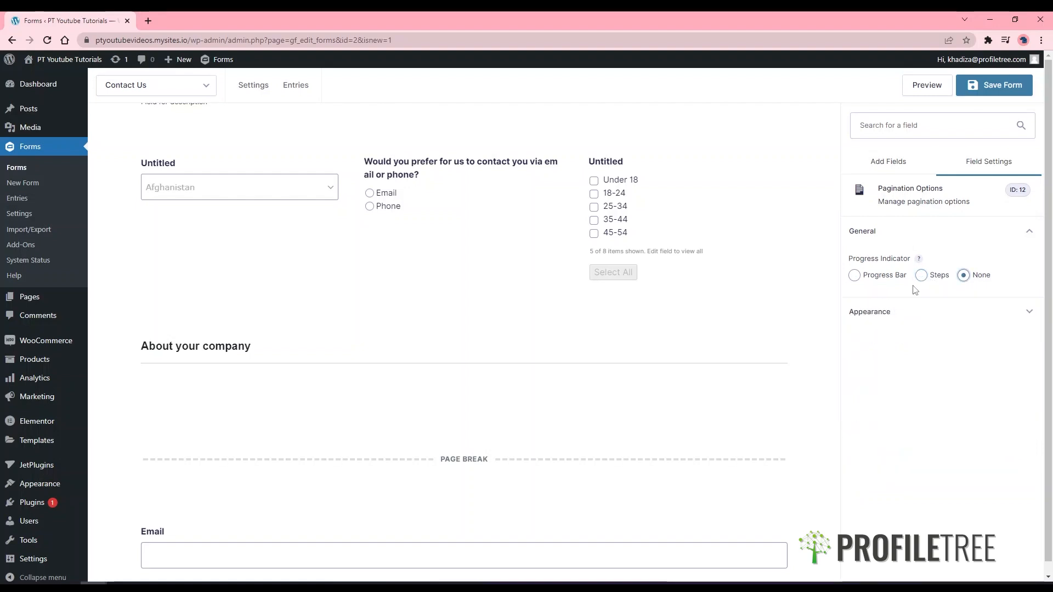
pyautogui.click(854, 275)
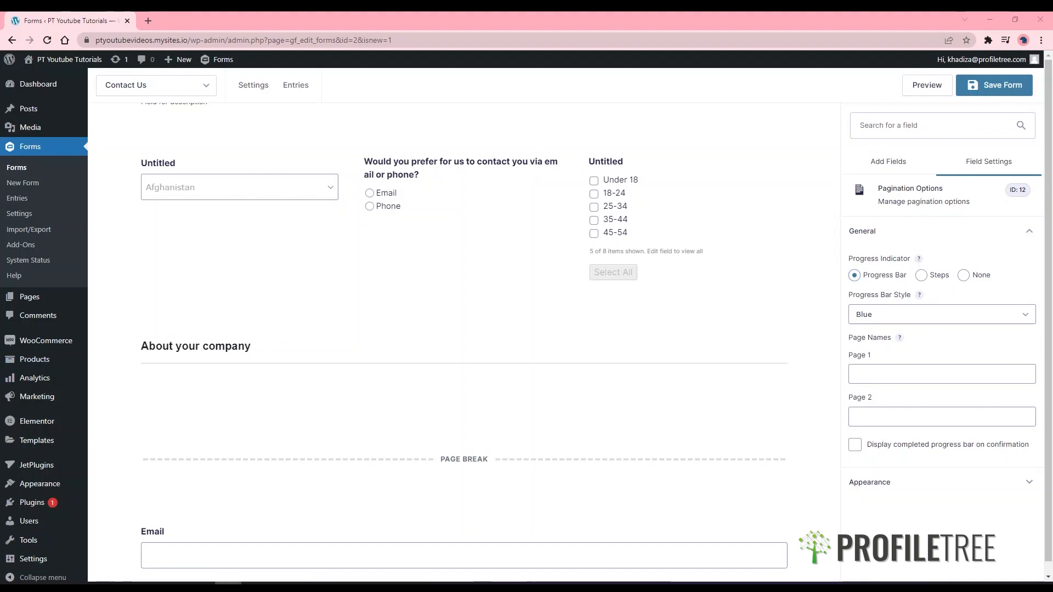
# Set the progress bar style to Custom and open its text colour for editing.
pyautogui.click(918, 313)
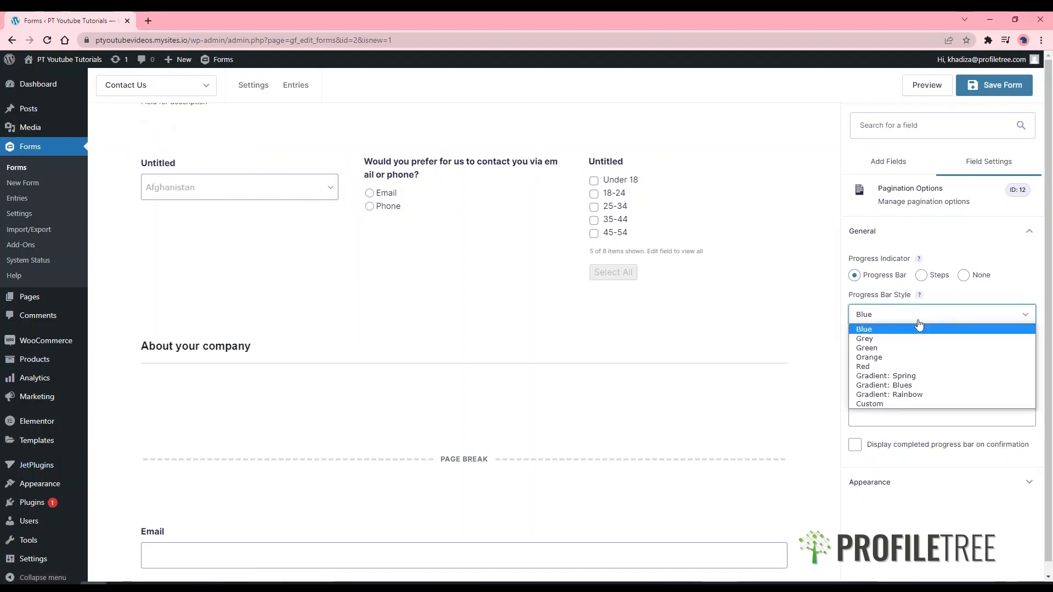
pyautogui.click(882, 405)
pyautogui.click(869, 355)
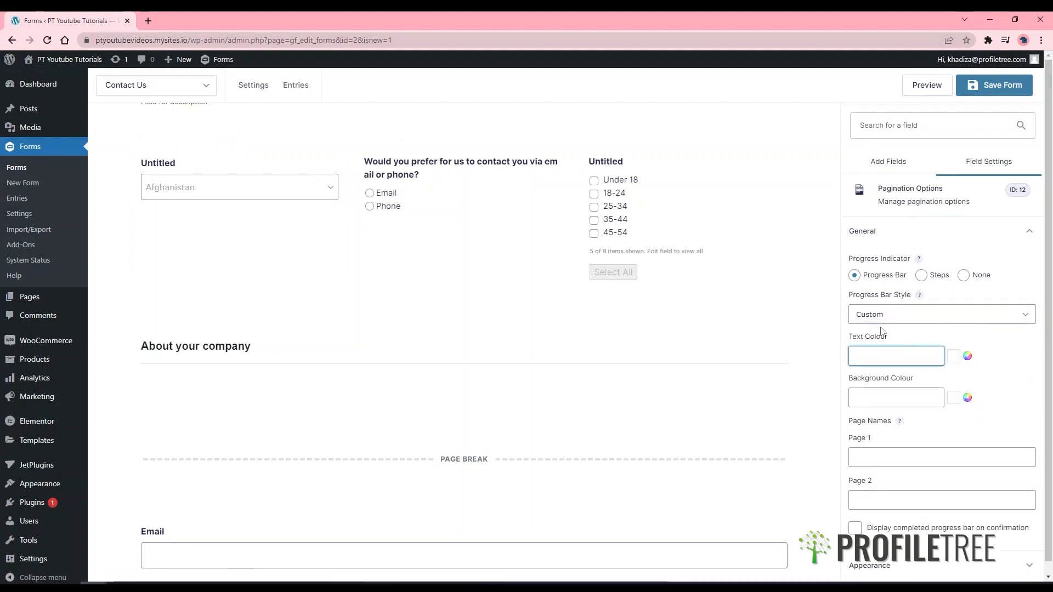
# Add a File Upload field beside the Email field below the page break.
pyautogui.scroll(-2, 899, 450)
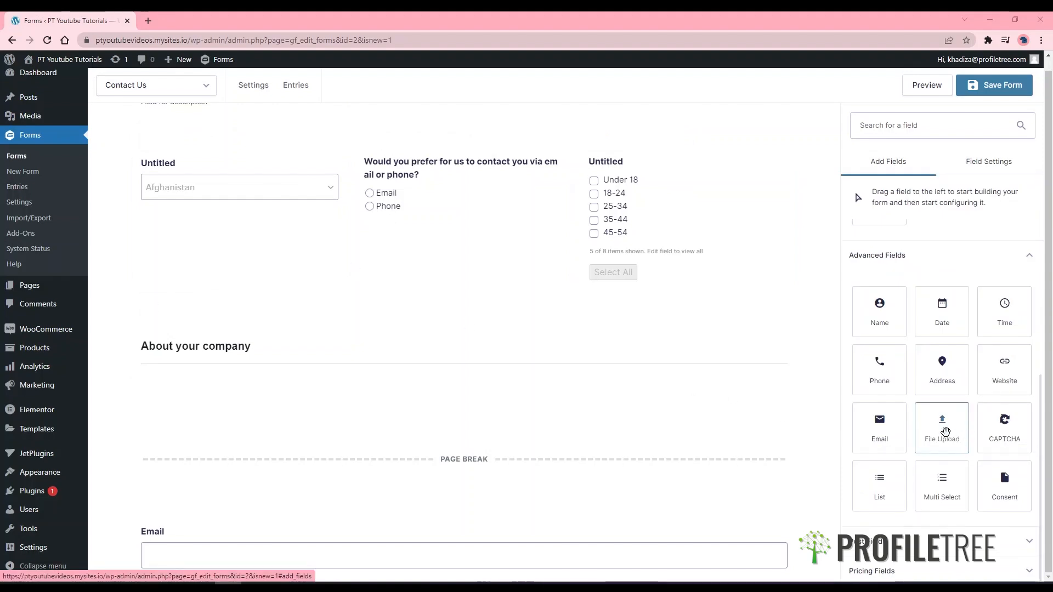
pyautogui.moveTo(946, 432); pyautogui.dragTo(627, 468)
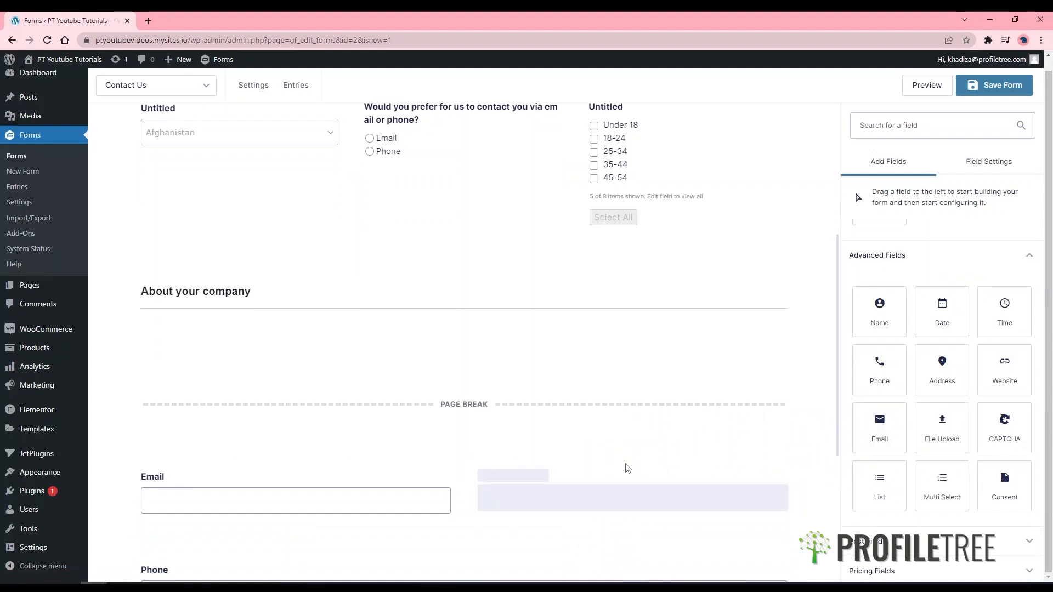
pyautogui.scroll(-1, 628, 469)
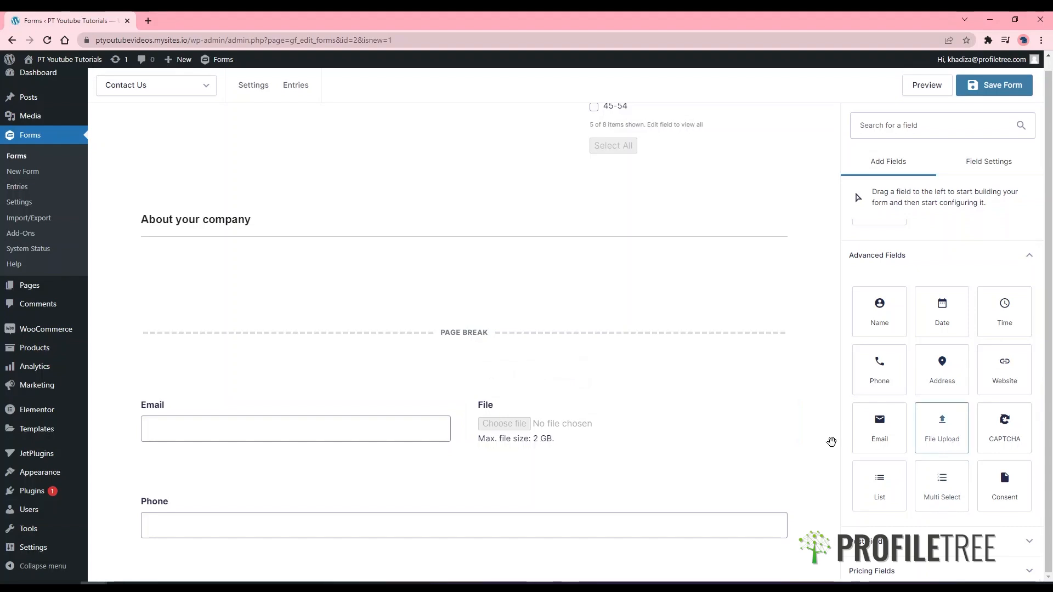
# Set the allowed file extensions of the File field to "docx, pdf".
pyautogui.click(545, 375)
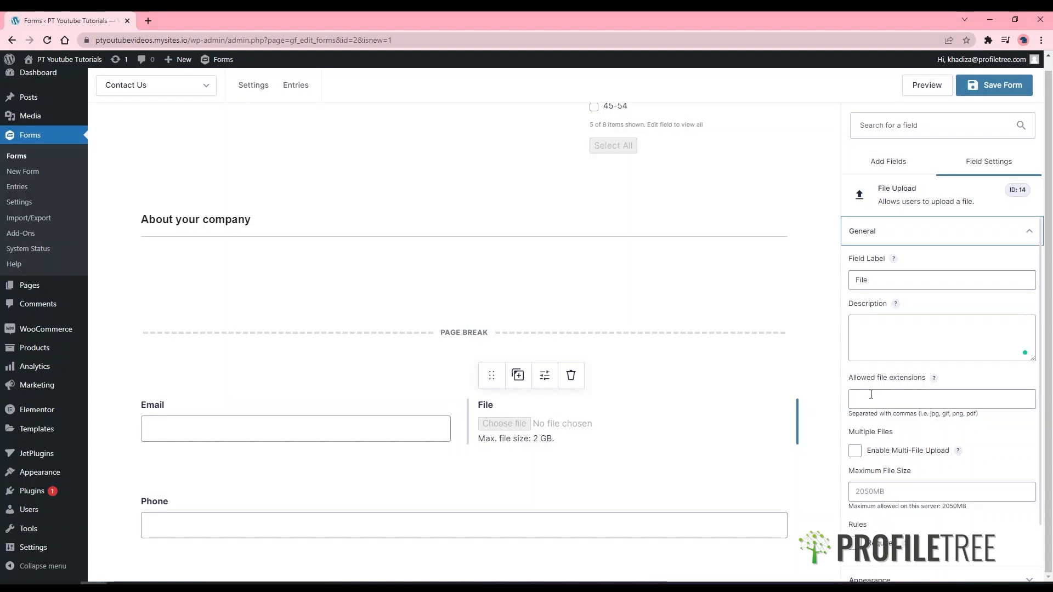
pyautogui.click(906, 405)
pyautogui.write('docx, pdf')
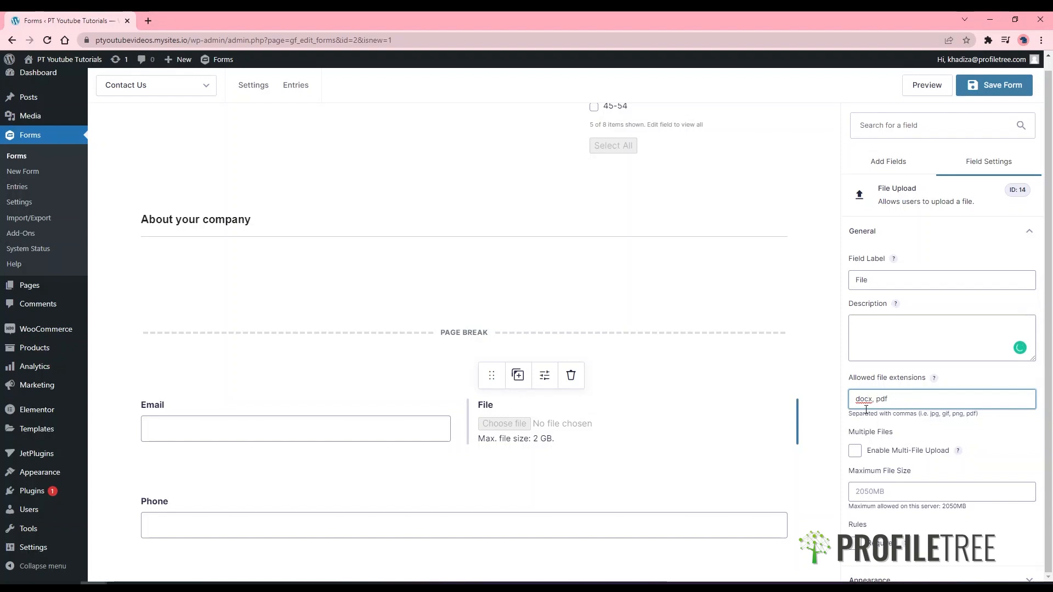
# Try multi-file upload on the File field, switch it off again, and check the maximum file size setting.
pyautogui.click(855, 451)
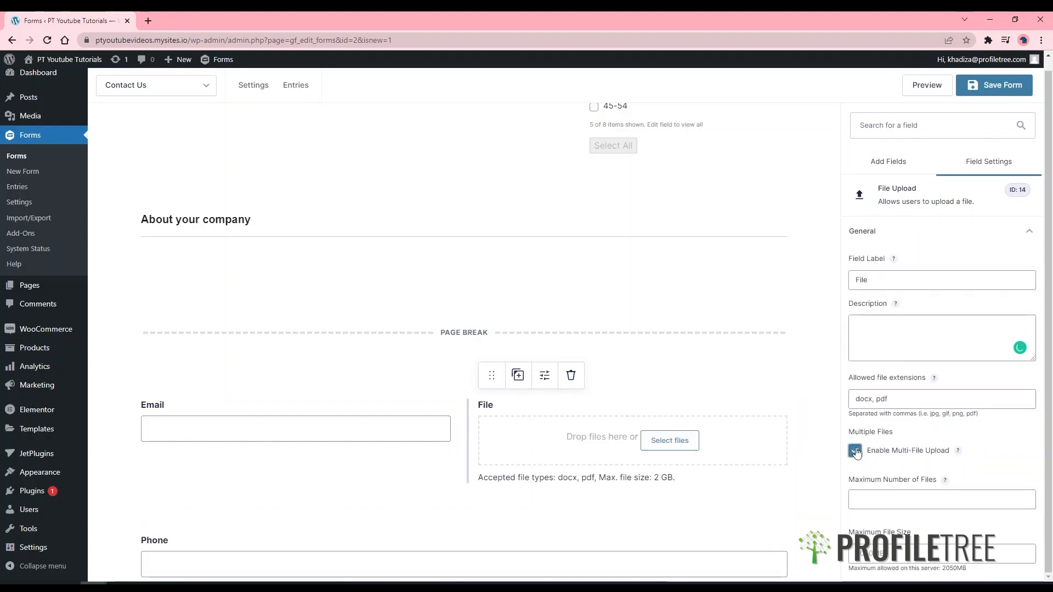
pyautogui.click(855, 451)
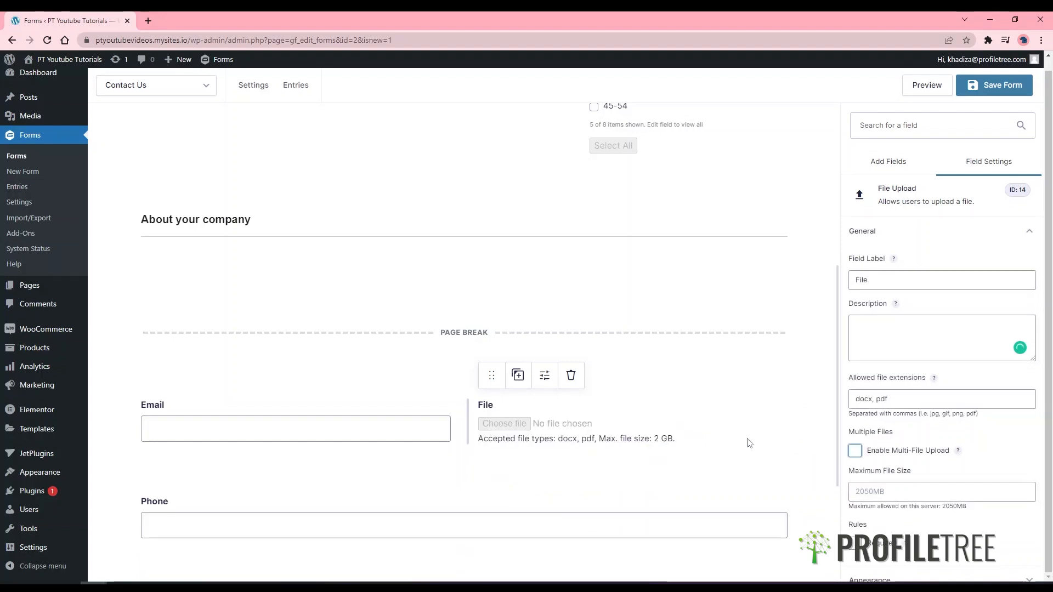
pyautogui.scroll(-2, 892, 476)
pyautogui.click(905, 422)
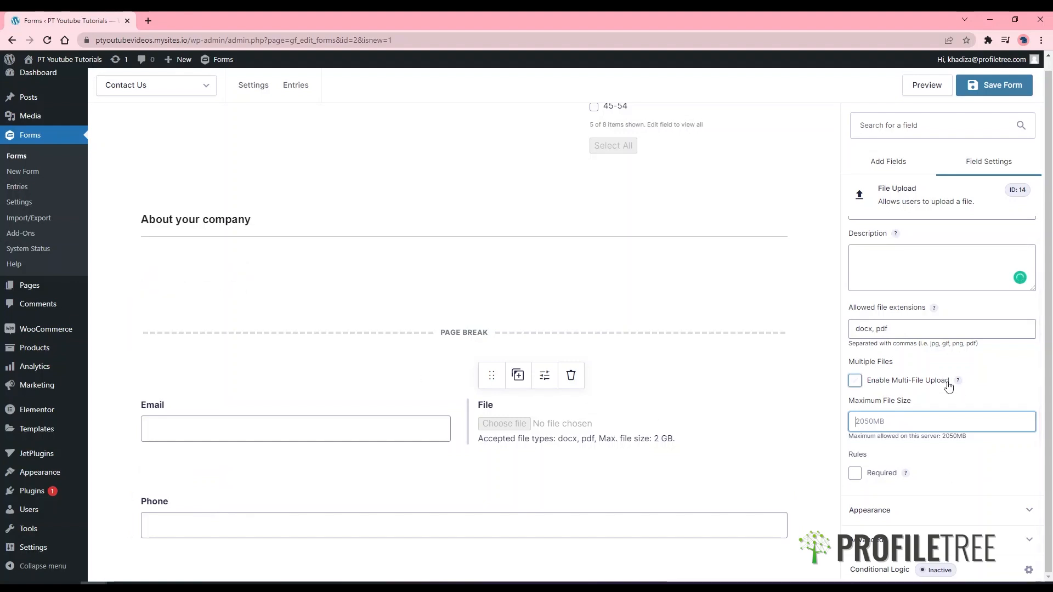
pyautogui.scroll(2, 948, 383)
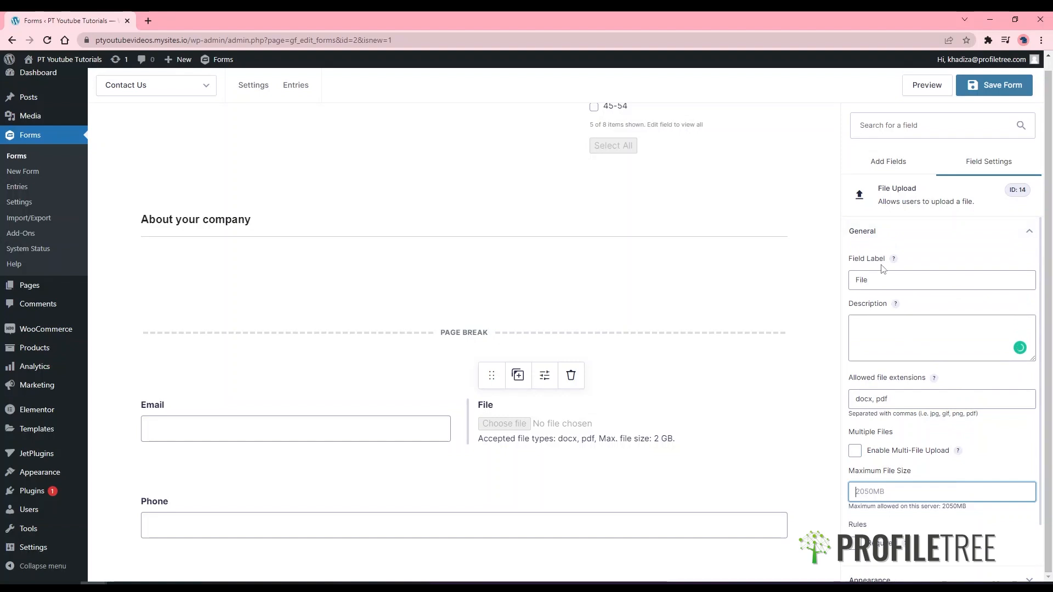
# Add a CAPTCHA field between the Email and File row and the Phone field.
pyautogui.click(878, 165)
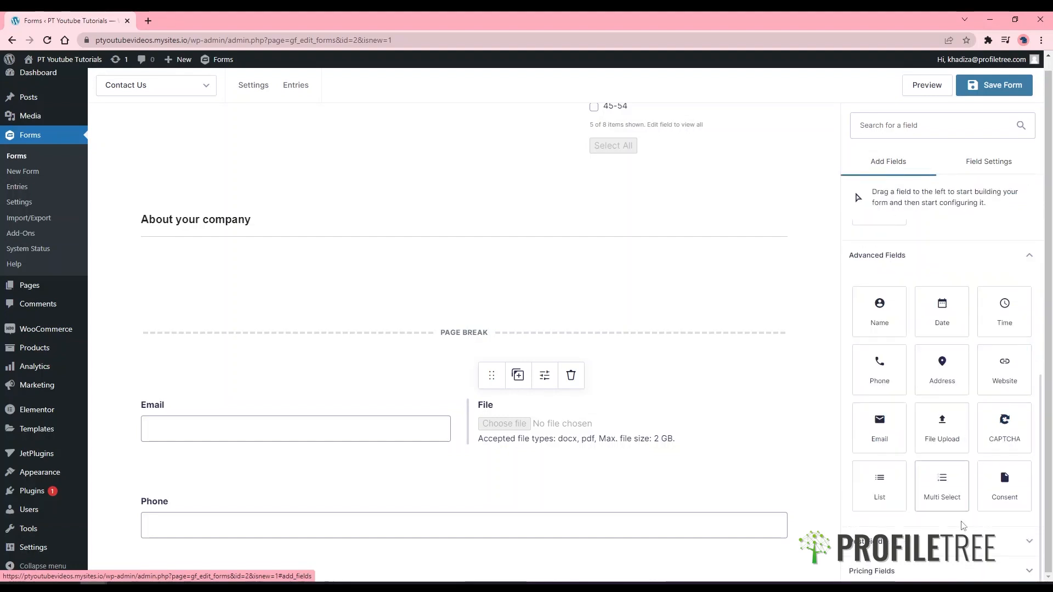
pyautogui.moveTo(1006, 432); pyautogui.dragTo(718, 470)
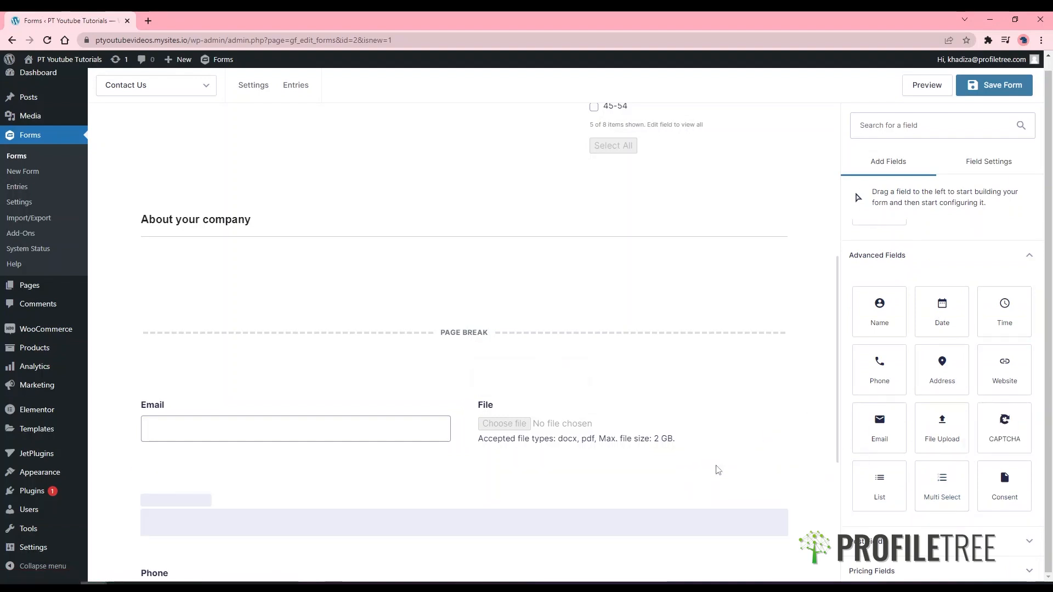
pyautogui.scroll(-4, 718, 470)
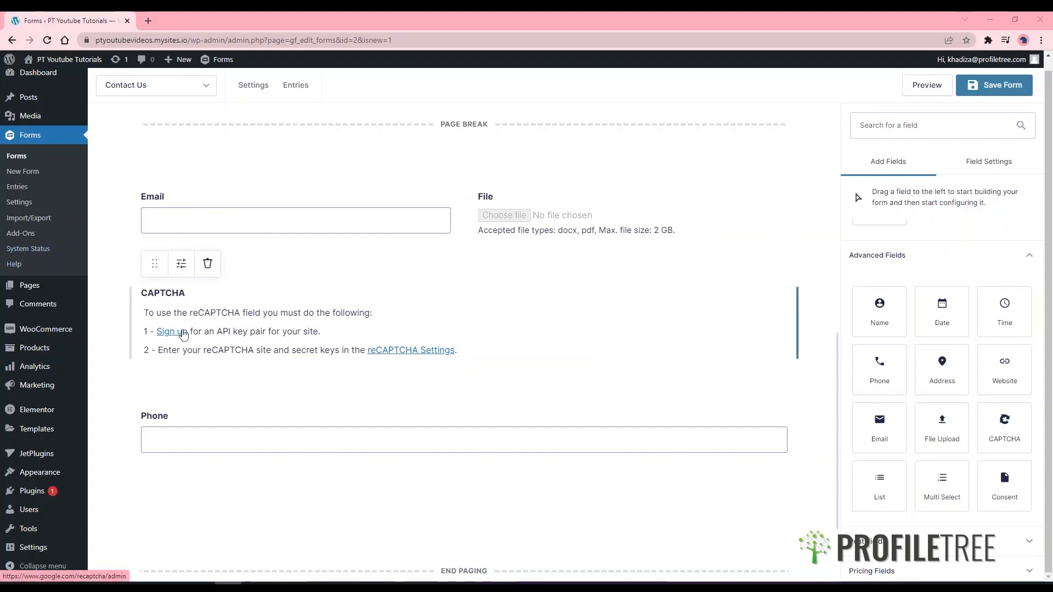
# Look at the reCAPTCHA settings linked from the CAPTCHA field, and return to the form editor.
pyautogui.click(432, 351)
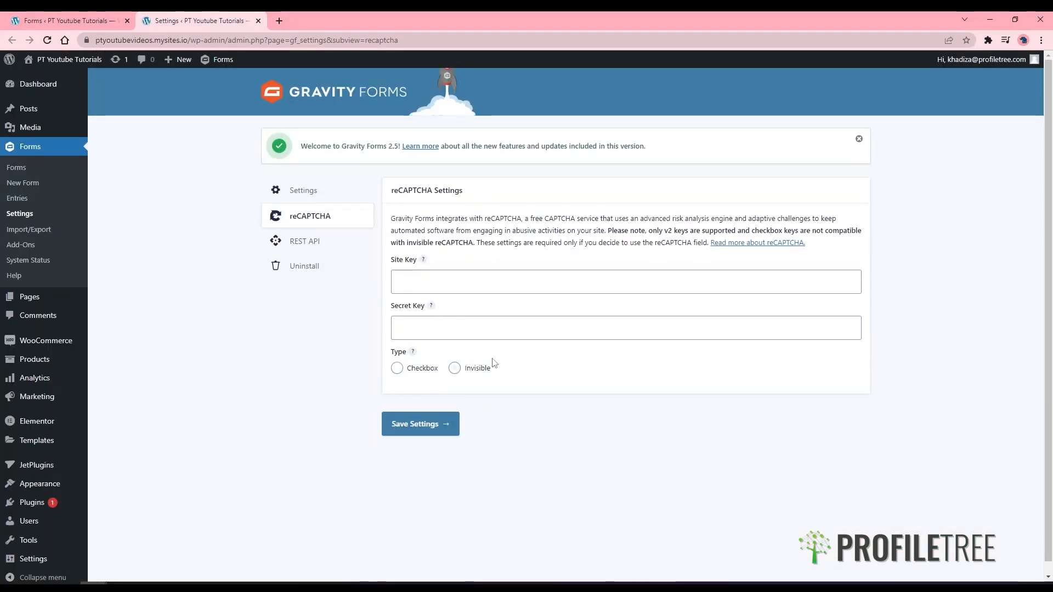
pyautogui.click(77, 20)
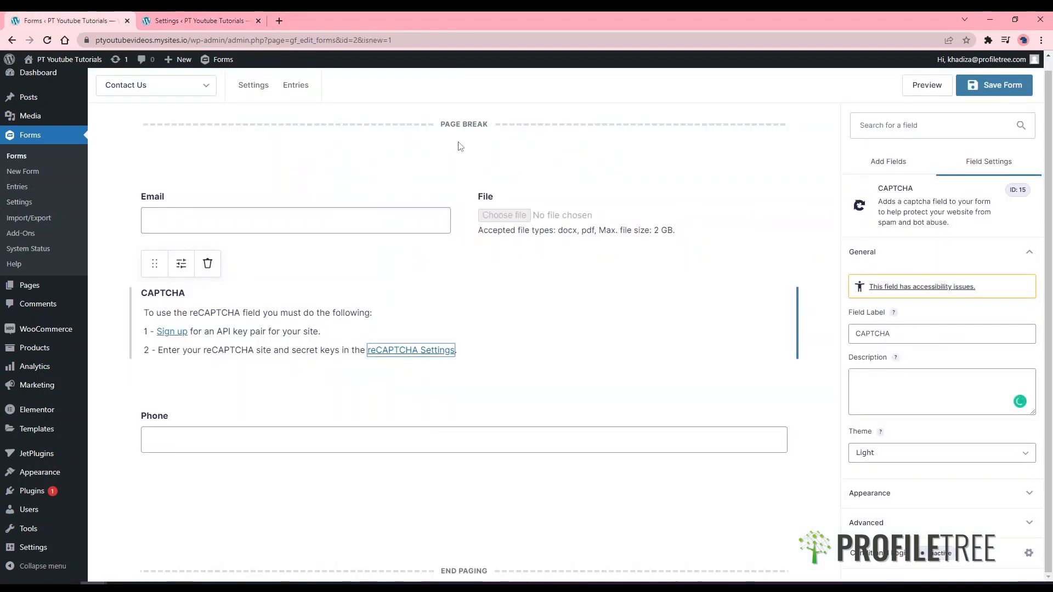